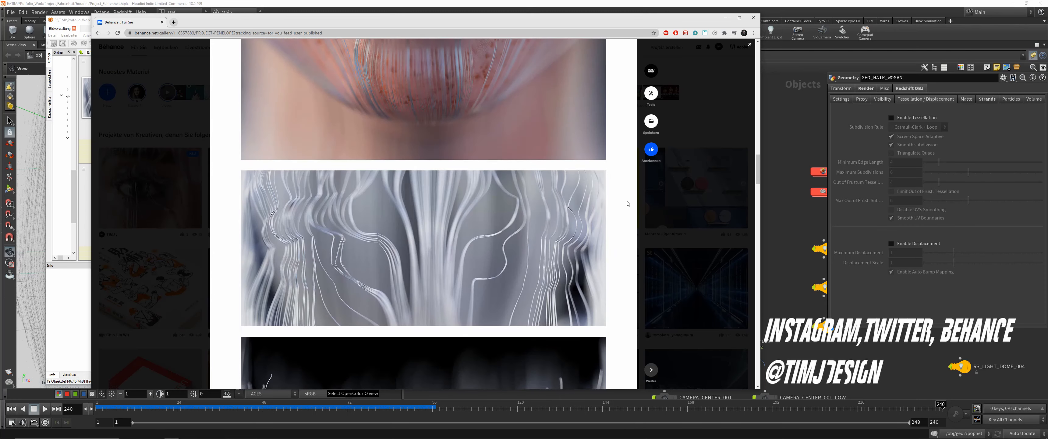
Examine the close-up eye, strand and dark head renders in the Project Penelope gallery on Behance.
{"action": "scroll", "coordinate": [627, 204], "scroll_direction": "up", "scroll_amount": 15}
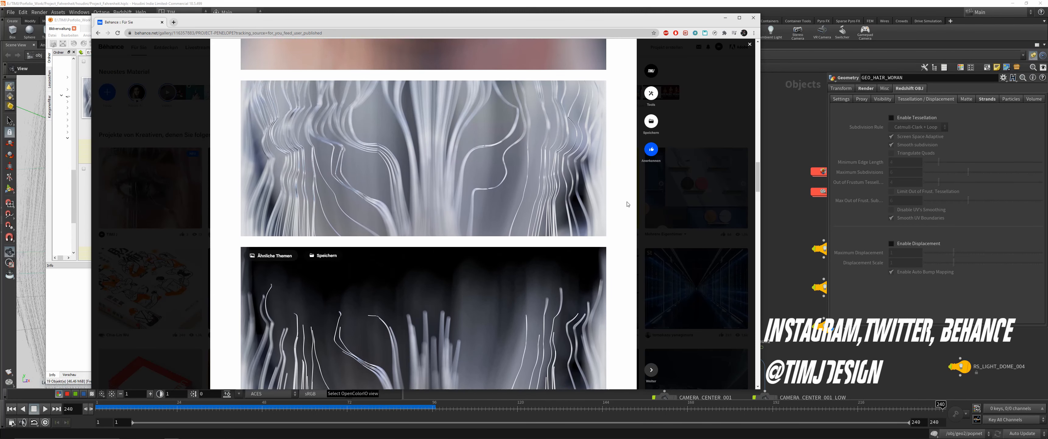
{"action": "scroll", "coordinate": [621, 219], "scroll_direction": "up", "scroll_amount": 10}
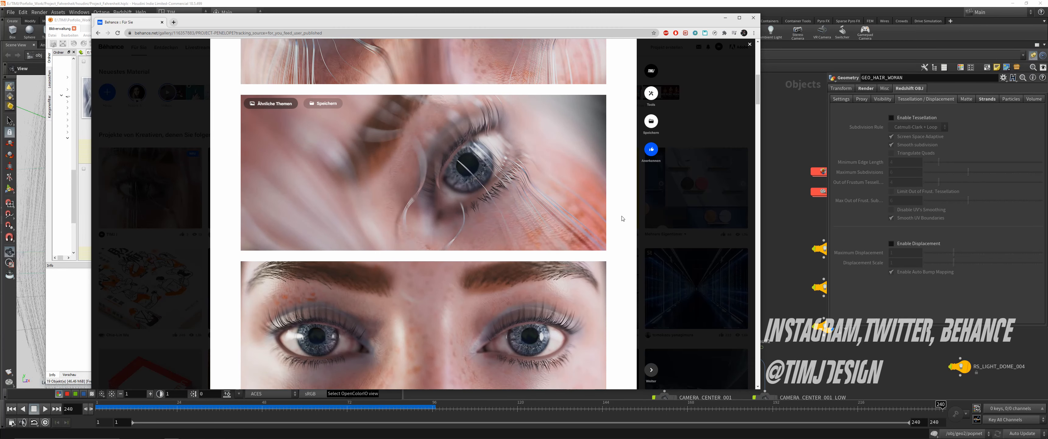
{"action": "scroll", "coordinate": [621, 218], "scroll_direction": "down", "scroll_amount": 10}
{"action": "scroll", "coordinate": [621, 219], "scroll_direction": "down", "scroll_amount": 10}
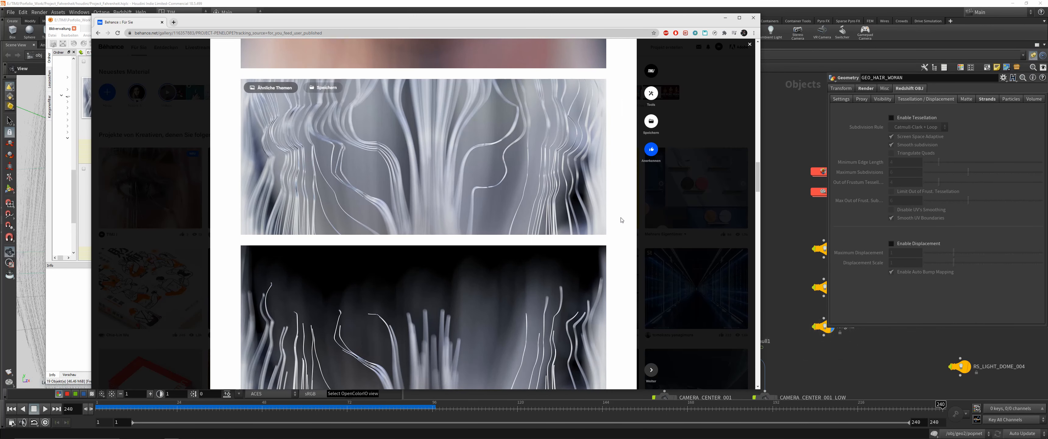
{"action": "scroll", "coordinate": [621, 220], "scroll_direction": "down", "scroll_amount": 3}
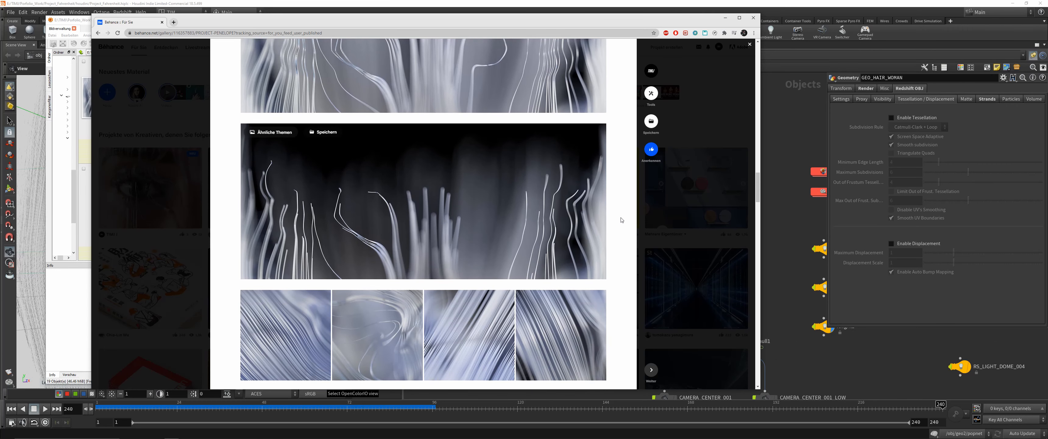
{"action": "scroll", "coordinate": [240, 171], "scroll_direction": "down", "scroll_amount": 1}
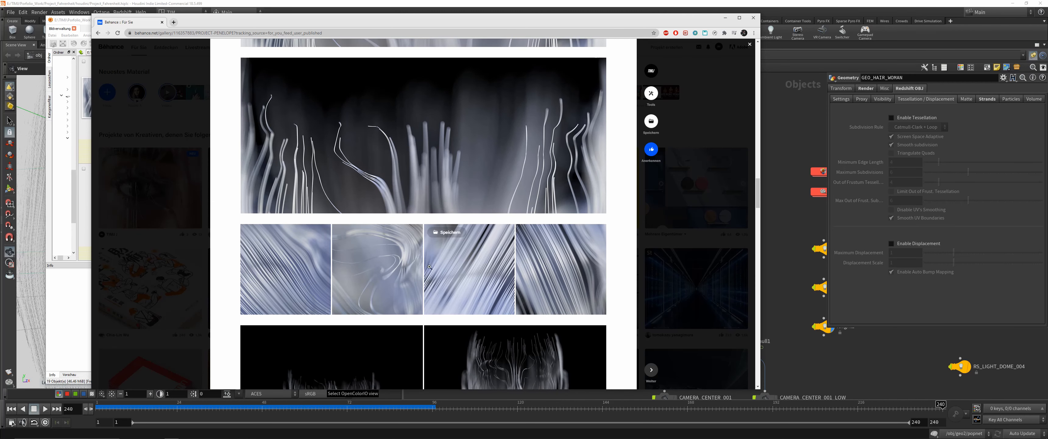
{"action": "scroll", "coordinate": [434, 240], "scroll_direction": "down", "scroll_amount": 2}
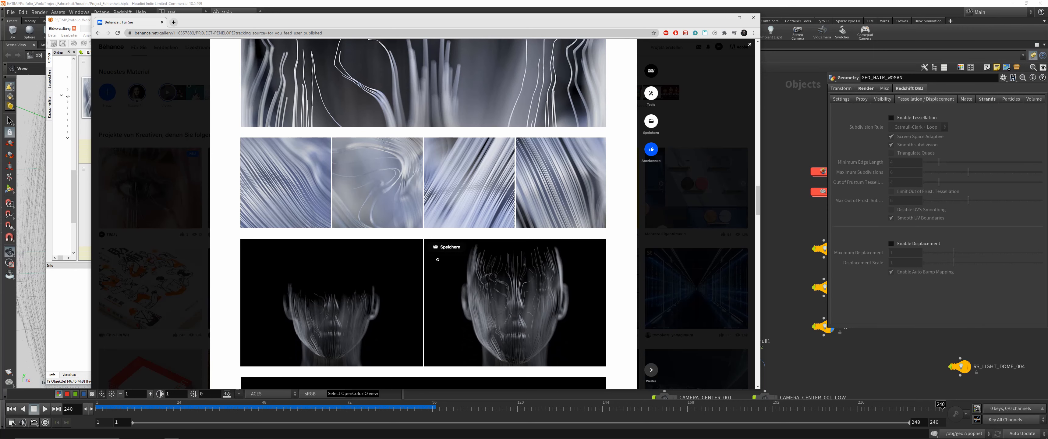
{"action": "scroll", "coordinate": [455, 248], "scroll_direction": "down", "scroll_amount": 5}
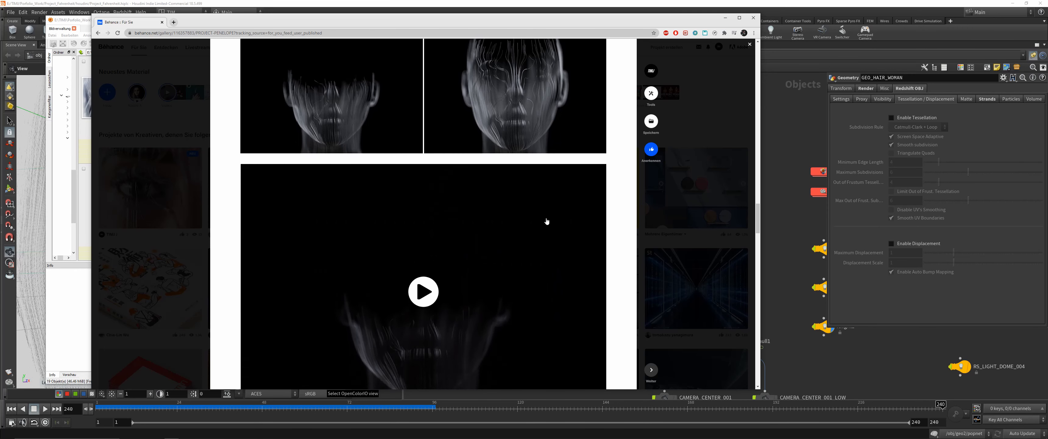
{"action": "scroll", "coordinate": [537, 222], "scroll_direction": "up", "scroll_amount": 3}
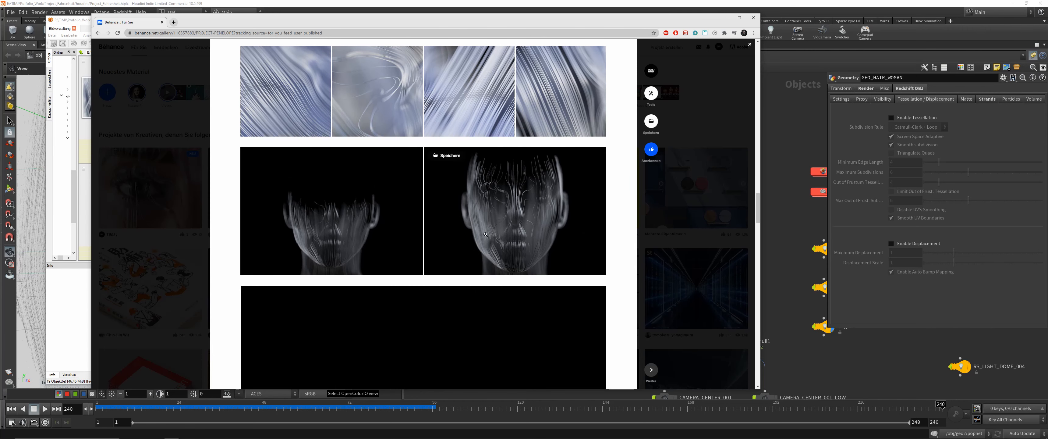
{"action": "scroll", "coordinate": [487, 234], "scroll_direction": "down", "scroll_amount": 5}
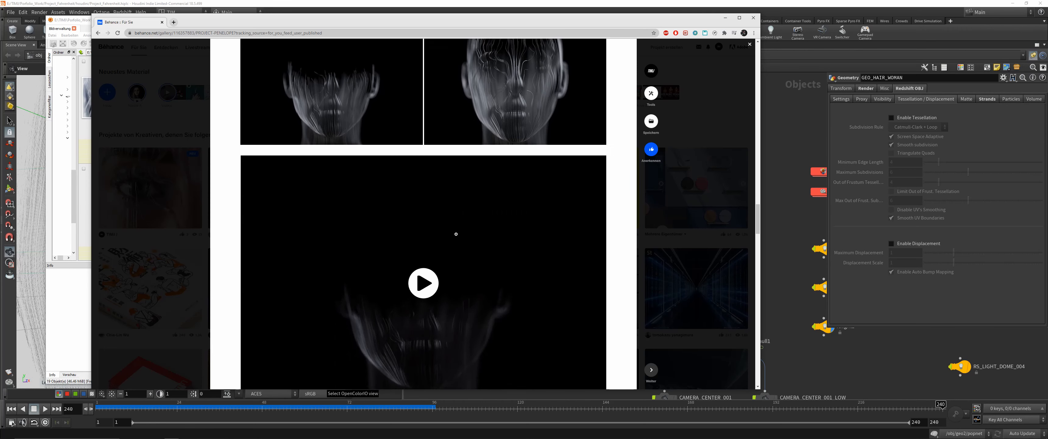
Play the Penelope head video, review the Further R&D renders and closing text, and return to the project's beginning.
{"action": "left_click", "coordinate": [464, 227]}
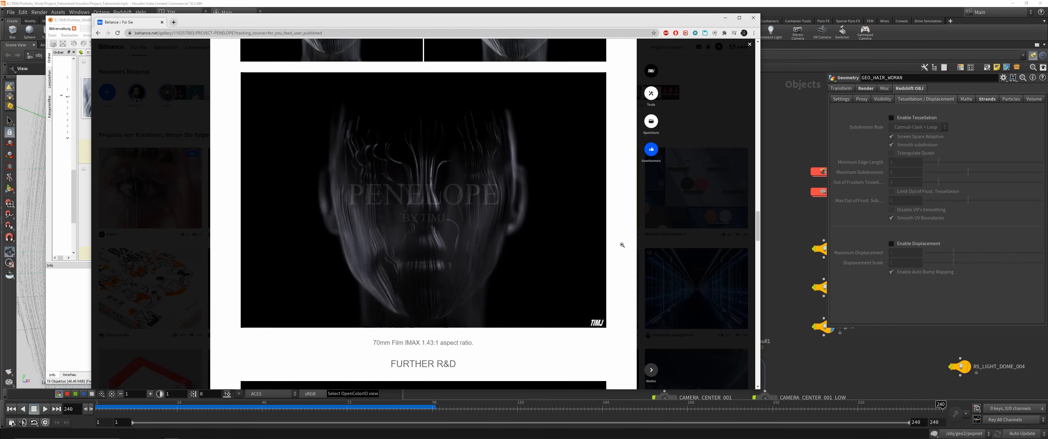
{"action": "scroll", "coordinate": [491, 258], "scroll_direction": "down", "scroll_amount": 2}
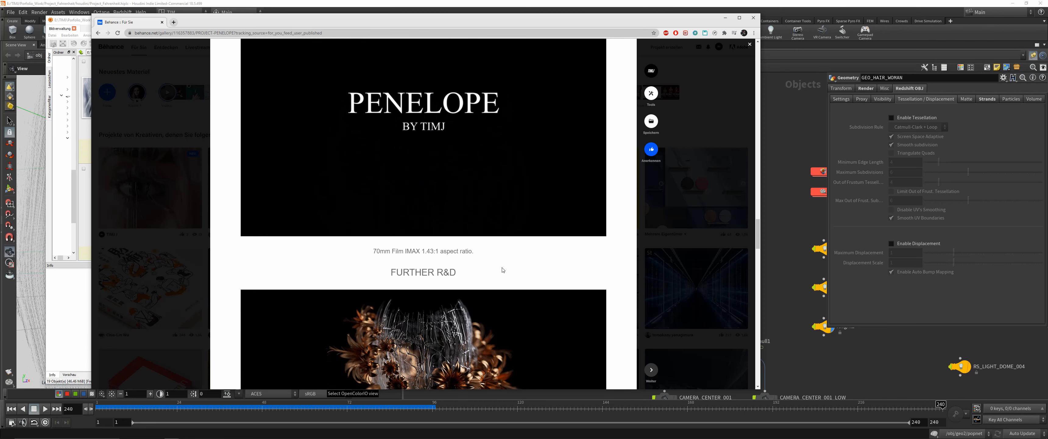
{"action": "scroll", "coordinate": [509, 260], "scroll_direction": "down", "scroll_amount": 3}
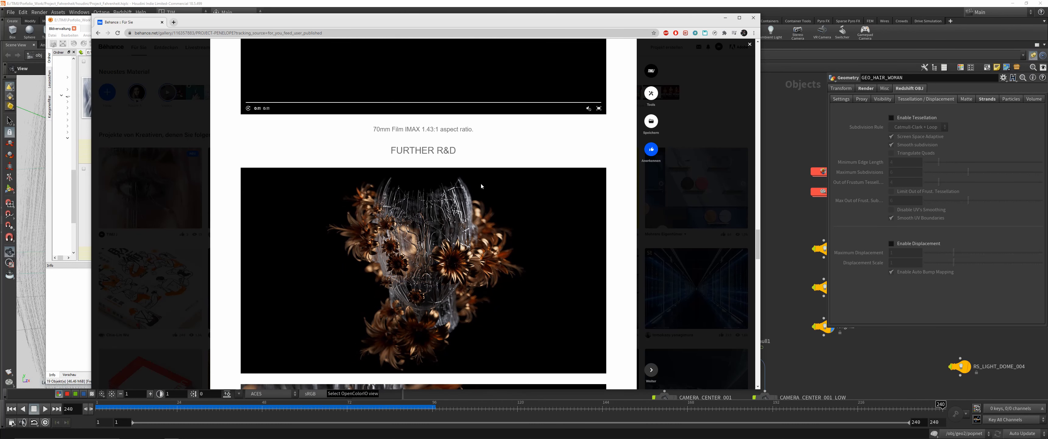
{"action": "scroll", "coordinate": [569, 227], "scroll_direction": "down", "scroll_amount": 2}
{"action": "scroll", "coordinate": [572, 216], "scroll_direction": "up", "scroll_amount": 1}
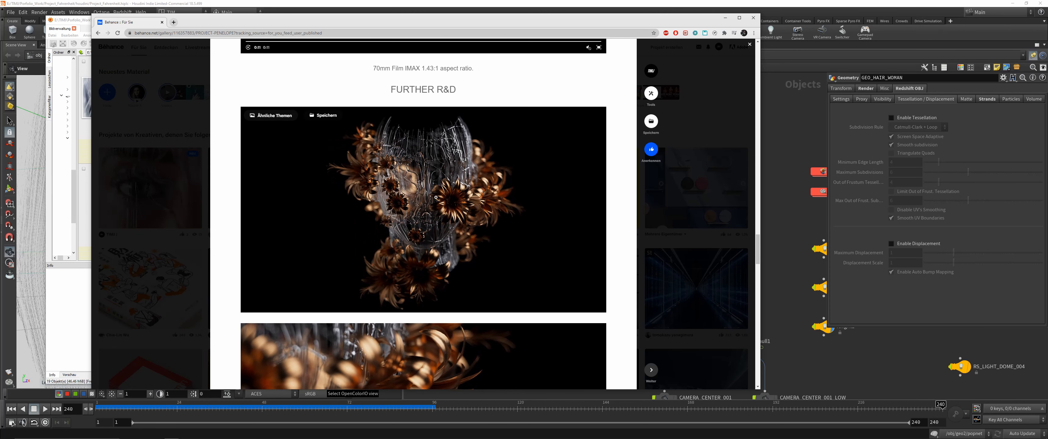
{"action": "scroll", "coordinate": [509, 231], "scroll_direction": "down", "scroll_amount": 4}
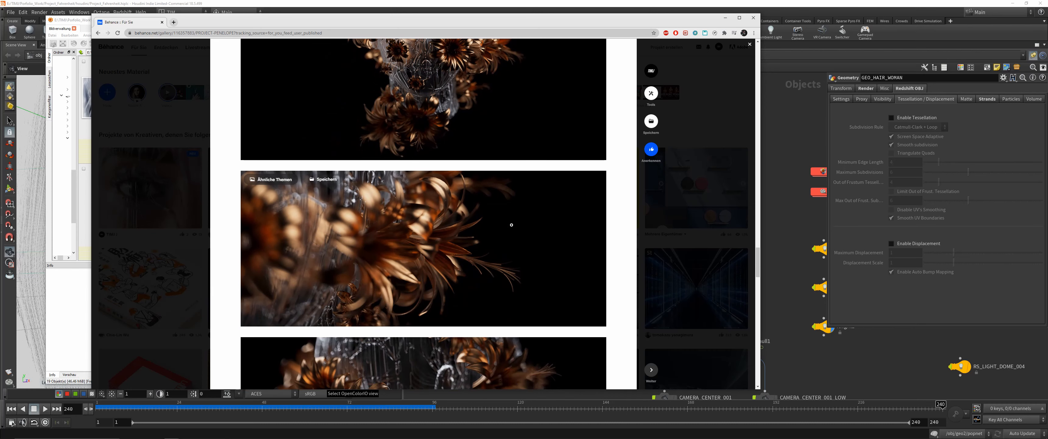
{"action": "scroll", "coordinate": [436, 97], "scroll_direction": "down", "scroll_amount": 2}
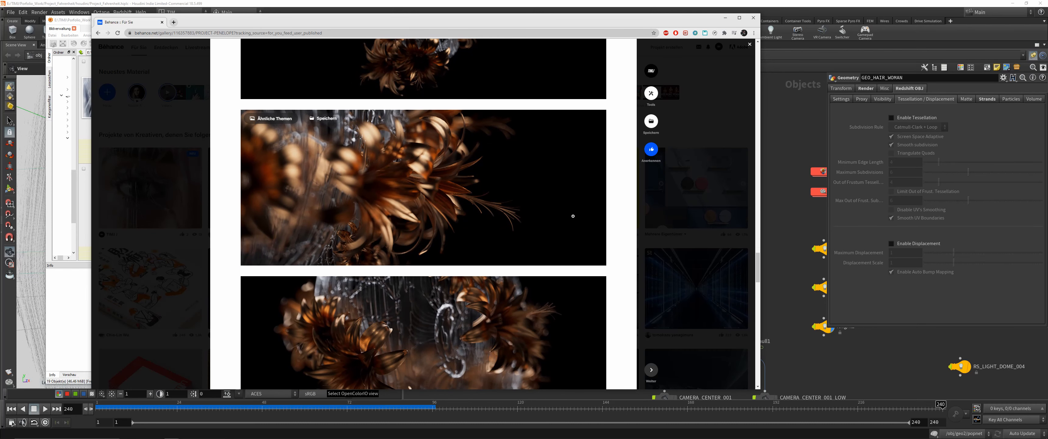
{"action": "scroll", "coordinate": [569, 218], "scroll_direction": "down", "scroll_amount": 3}
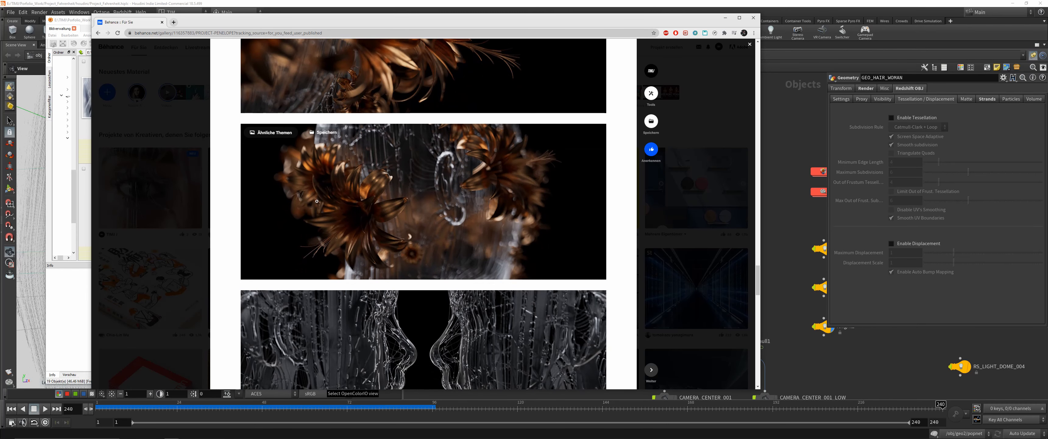
{"action": "scroll", "coordinate": [435, 277], "scroll_direction": "down", "scroll_amount": 4}
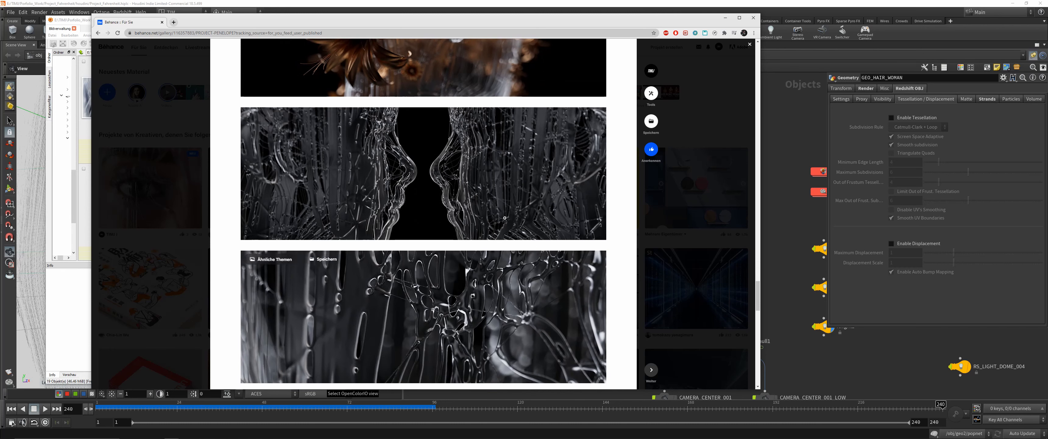
{"action": "scroll", "coordinate": [519, 287], "scroll_direction": "down", "scroll_amount": 3}
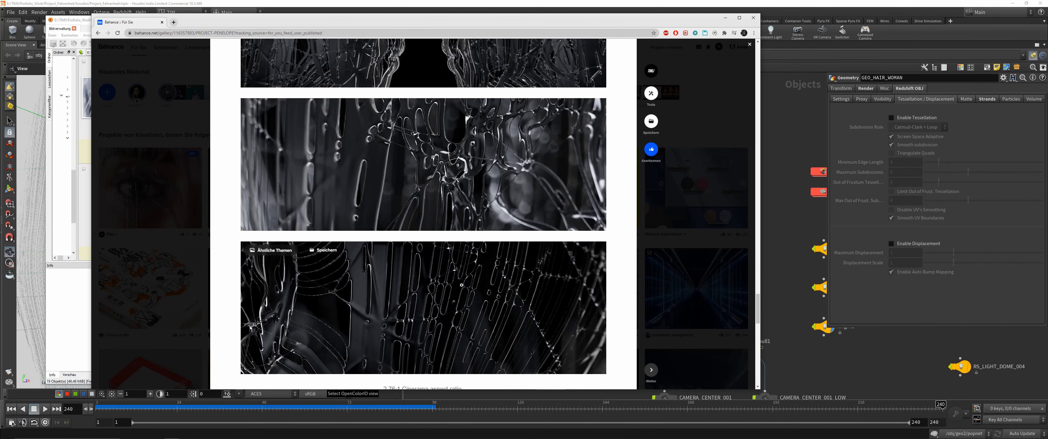
{"action": "scroll", "coordinate": [484, 255], "scroll_direction": "up", "scroll_amount": 3}
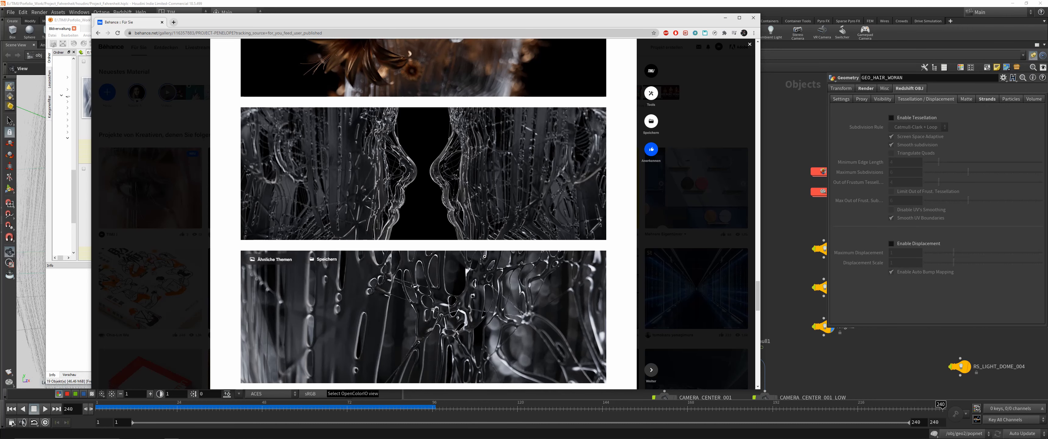
{"action": "scroll", "coordinate": [487, 251], "scroll_direction": "down", "scroll_amount": 10}
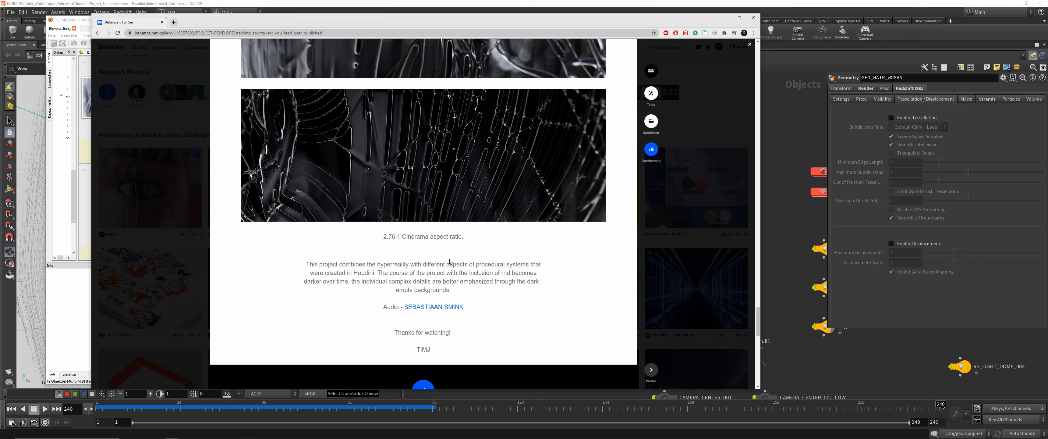
{"action": "scroll", "coordinate": [496, 257], "scroll_direction": "up", "scroll_amount": 15}
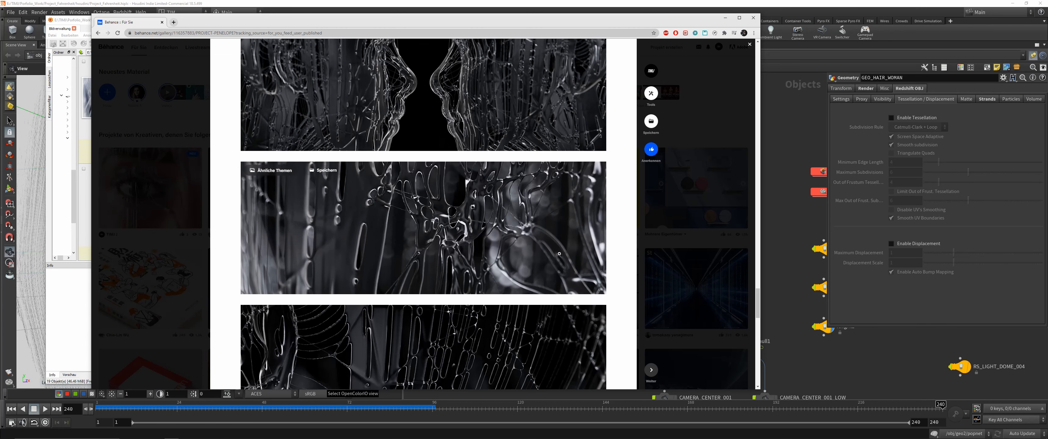
{"action": "scroll", "coordinate": [576, 258], "scroll_direction": "up", "scroll_amount": 20}
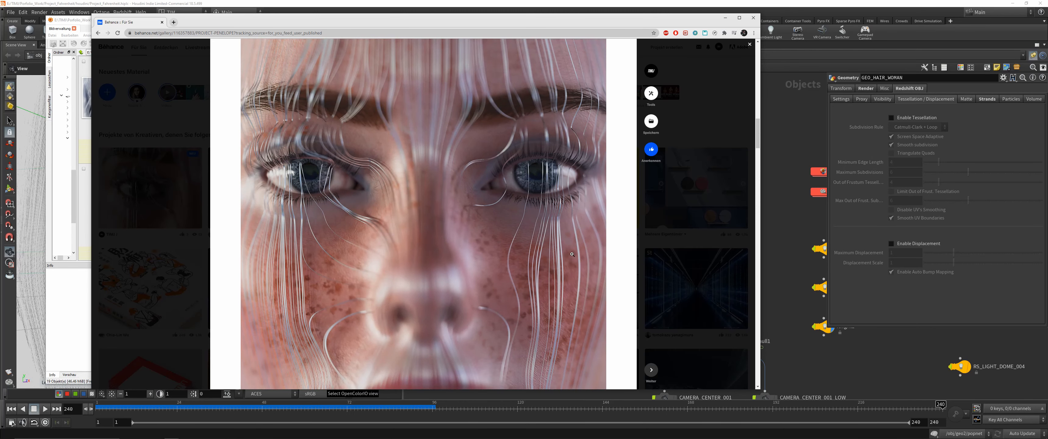
{"action": "scroll", "coordinate": [572, 254], "scroll_direction": "up", "scroll_amount": 15}
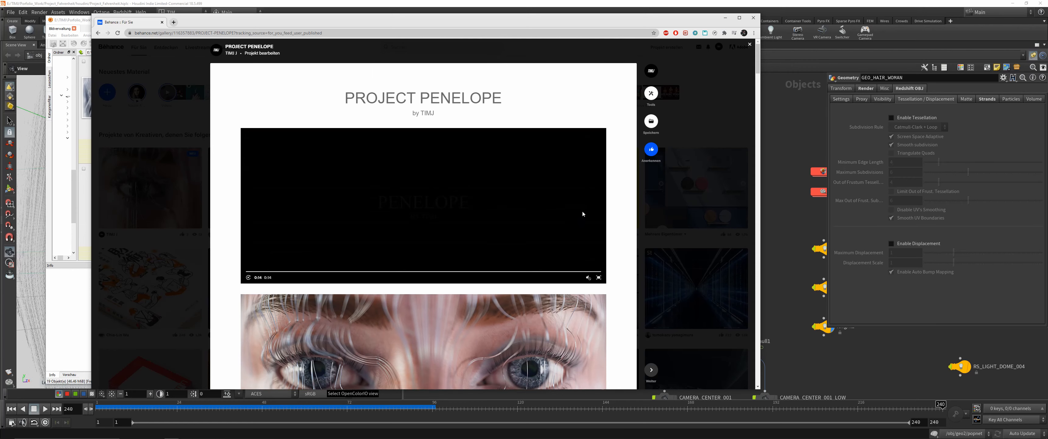
Minimize the browser and the image viewer with the rendered frames to switch to the Houdini scene.
{"action": "left_click", "coordinate": [725, 17]}
{"action": "left_click", "coordinate": [607, 130]}
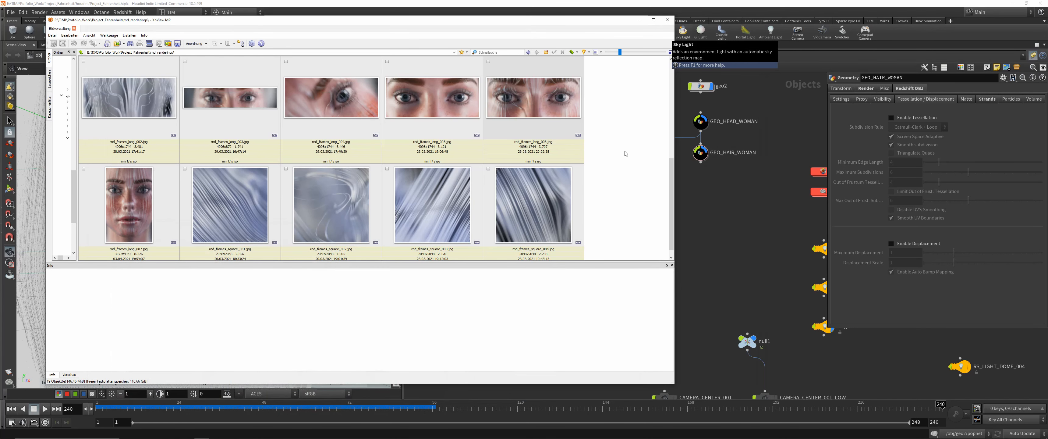
{"action": "scroll", "coordinate": [549, 176], "scroll_direction": "up", "scroll_amount": 3}
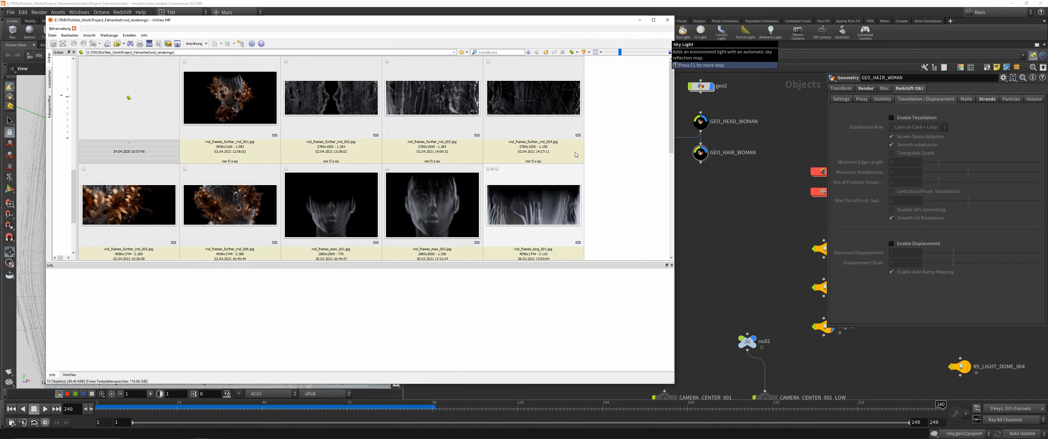
{"action": "left_click", "coordinate": [639, 20]}
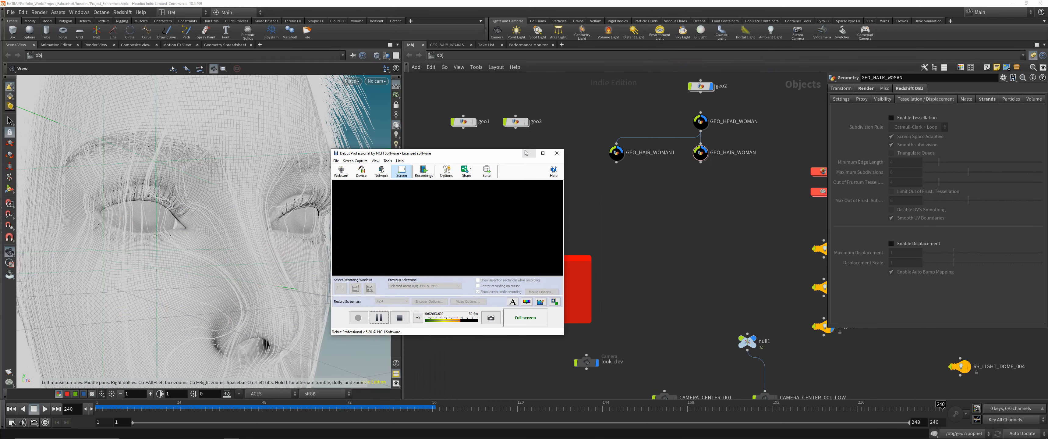
{"action": "left_click", "coordinate": [613, 182]}
Select the GEO_HAIR_WOMAN1 object in the object network.
{"action": "scroll", "coordinate": [628, 183], "scroll_direction": "down", "scroll_amount": 5}
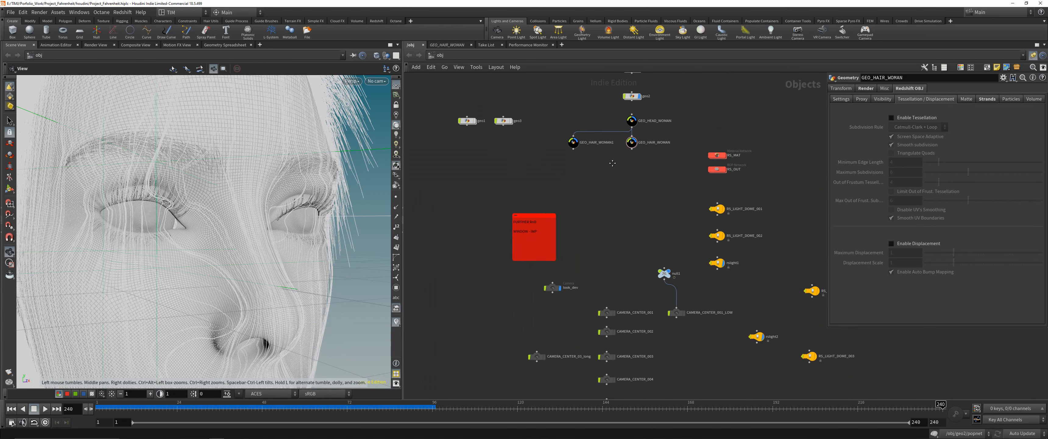
{"action": "left_click_drag", "start_coordinate": [267, 159], "coordinate": [206, 183]}
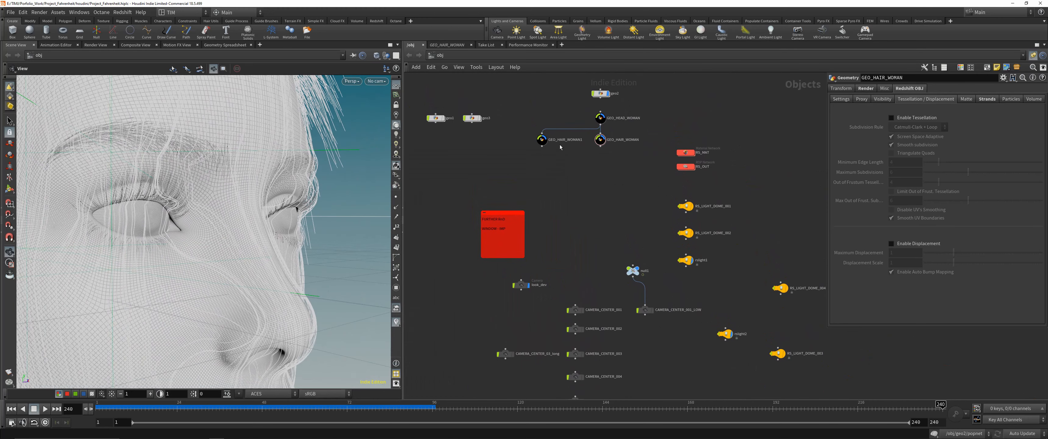
{"action": "scroll", "coordinate": [560, 144], "scroll_direction": "up", "scroll_amount": 3}
{"action": "left_click", "coordinate": [565, 176]}
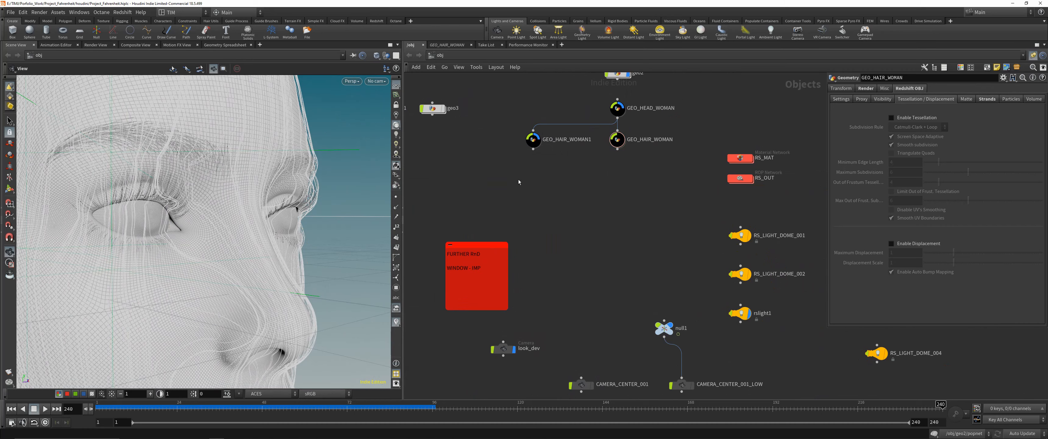
{"action": "left_click_drag", "start_coordinate": [518, 179], "coordinate": [558, 140]}
{"action": "key", "text": "shift+r"}
{"action": "left_click", "coordinate": [605, 176]}
{"action": "left_click_drag", "start_coordinate": [599, 169], "coordinate": [626, 138]}
{"action": "left_click", "coordinate": [508, 190]}
{"action": "left_click_drag", "start_coordinate": [514, 172], "coordinate": [547, 133]}
{"action": "left_click", "coordinate": [510, 173]}
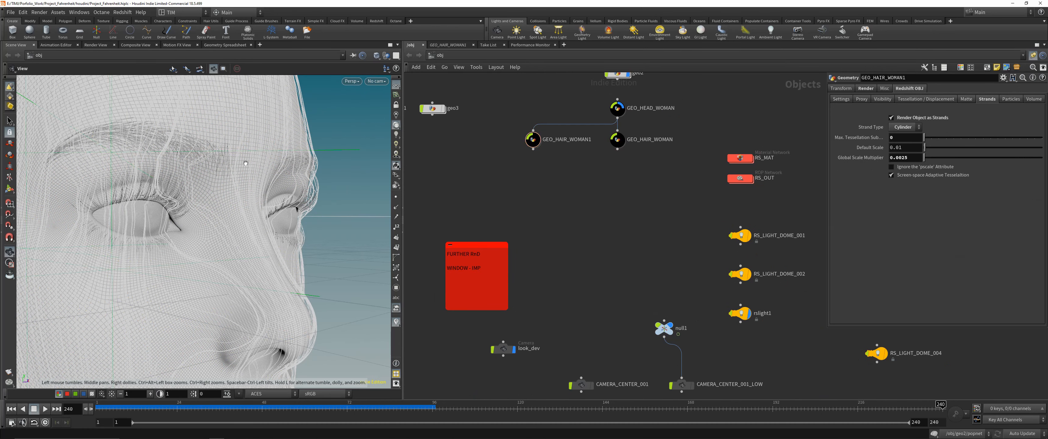
Open the geometry network inside the GEO_HEAD_WOMAN object.
{"action": "left_click_drag", "start_coordinate": [280, 179], "coordinate": [210, 176]}
{"action": "right_click_drag", "start_coordinate": [210, 176], "coordinate": [222, 220]}
{"action": "left_click_drag", "start_coordinate": [222, 220], "coordinate": [267, 220]}
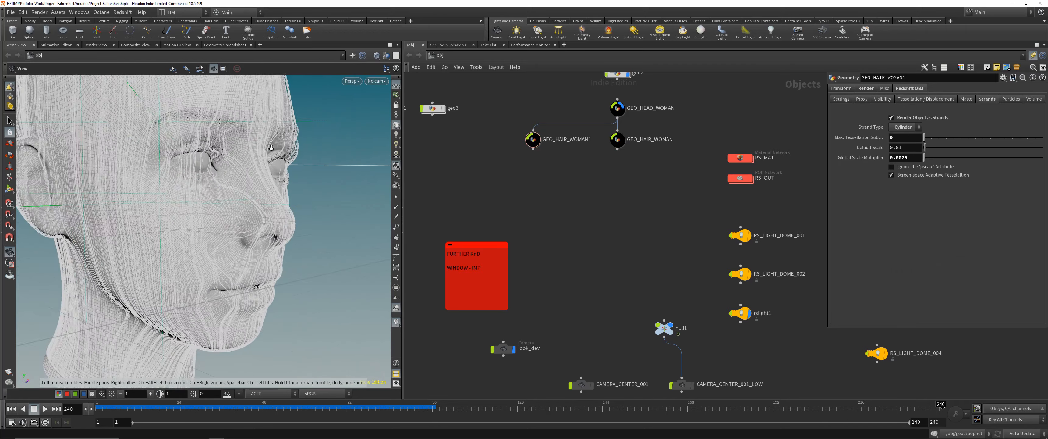
{"action": "right_click_drag", "start_coordinate": [266, 220], "coordinate": [269, 196]}
{"action": "left_click_drag", "start_coordinate": [268, 197], "coordinate": [242, 197]}
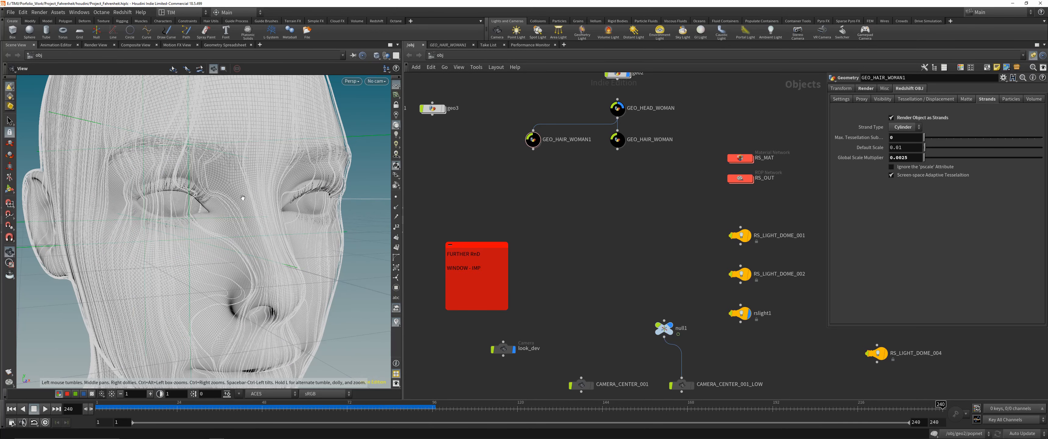
{"action": "middle_click_drag", "start_coordinate": [274, 175], "coordinate": [274, 179]}
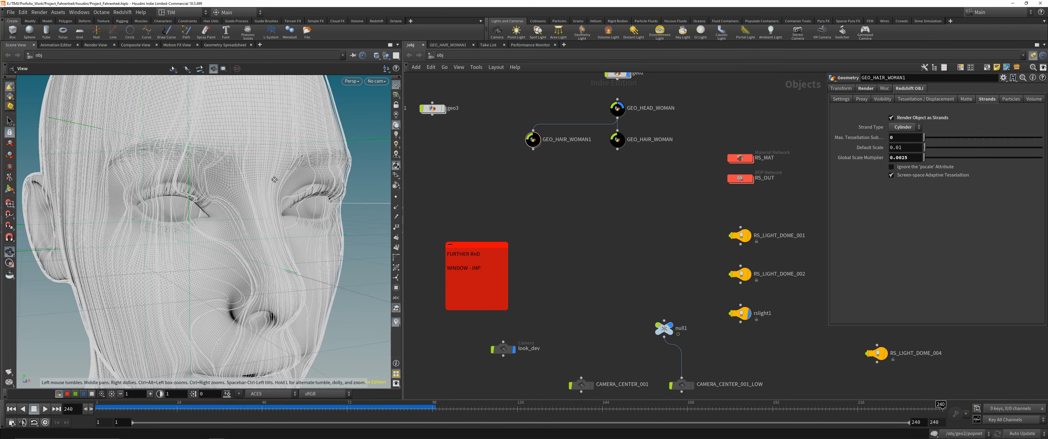
{"action": "middle_click_drag", "start_coordinate": [556, 178], "coordinate": [545, 270]}
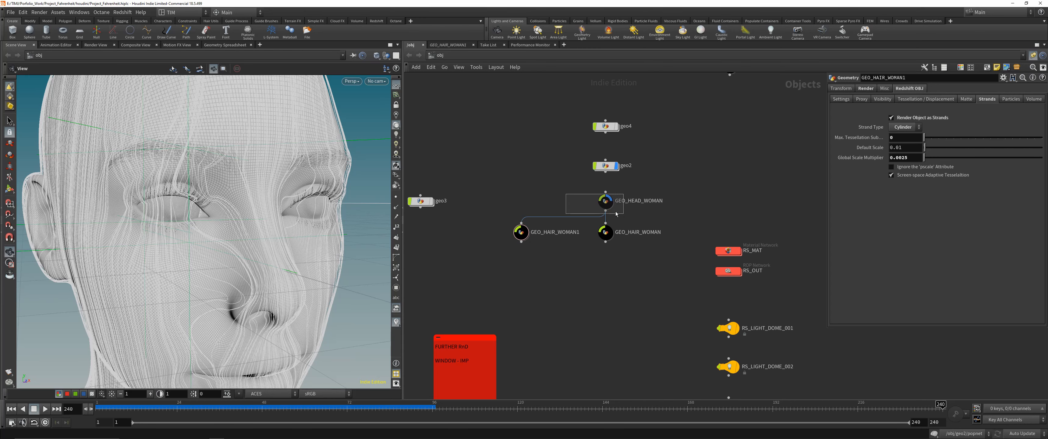
{"action": "left_click", "coordinate": [606, 204]}
{"action": "double_click", "coordinate": [607, 206]}
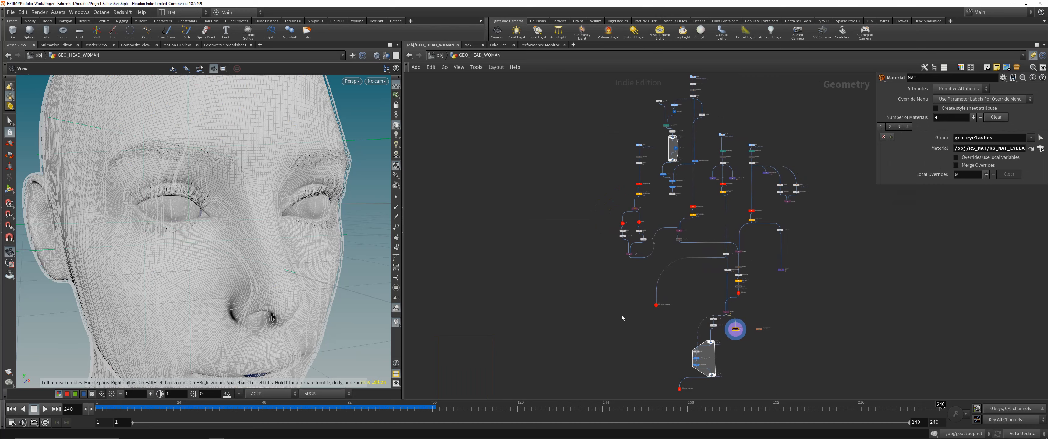
Display the output of the merge3 node that feeds the MAT_ node and inspect the woman's head.
{"action": "scroll", "coordinate": [625, 312], "scroll_direction": "up", "scroll_amount": 5}
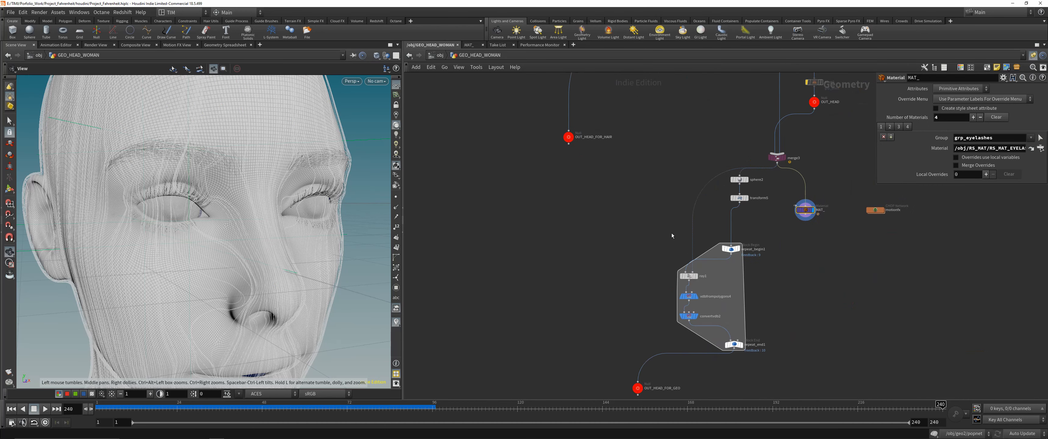
{"action": "middle_click_drag", "start_coordinate": [645, 248], "coordinate": [632, 223]}
{"action": "scroll", "coordinate": [214, 211], "scroll_direction": "down", "scroll_amount": 5}
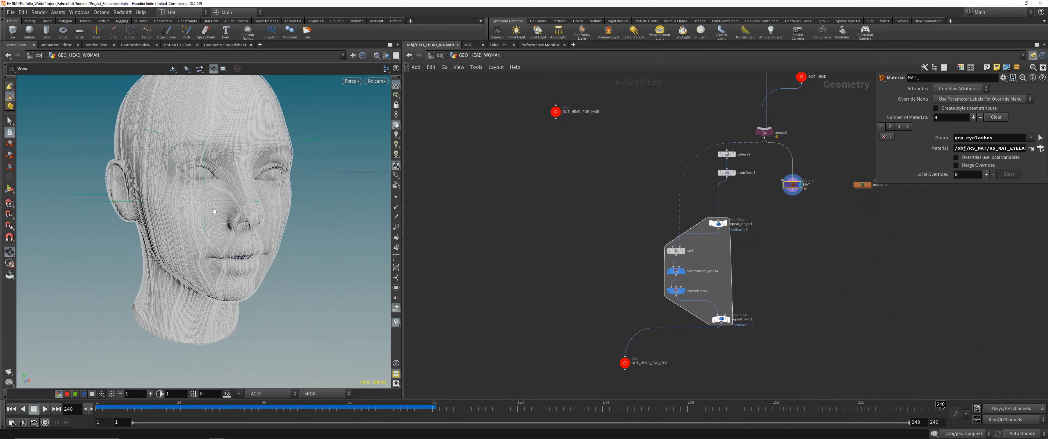
{"action": "scroll", "coordinate": [214, 211], "scroll_direction": "up", "scroll_amount": 5}
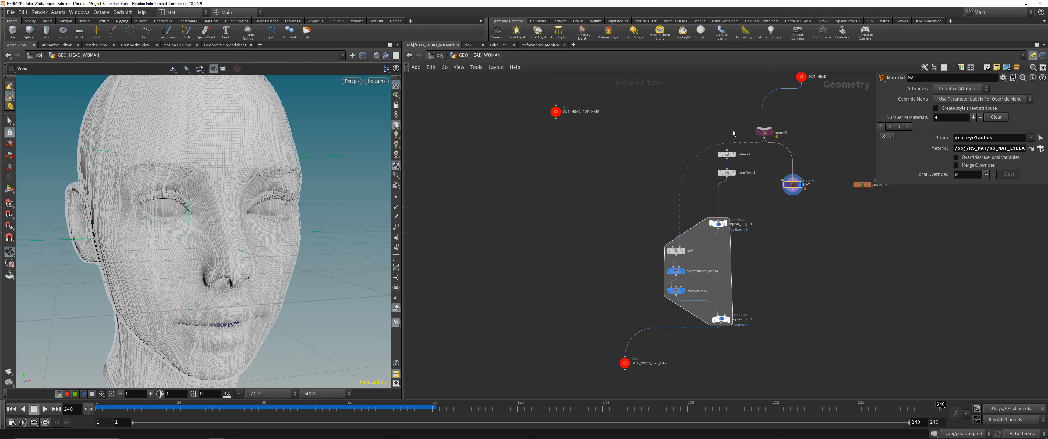
{"action": "left_click", "coordinate": [764, 131]}
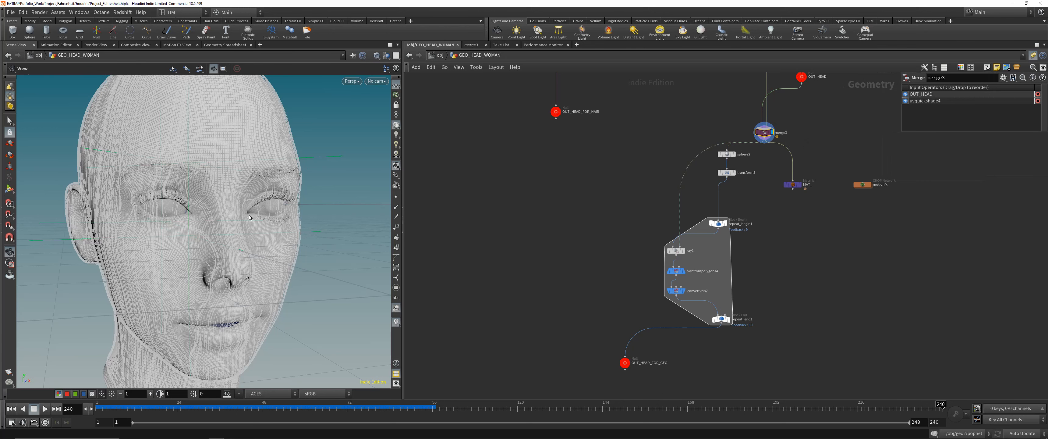
{"action": "middle_click_drag", "start_coordinate": [783, 113], "coordinate": [733, 147]}
{"action": "left_click_drag", "start_coordinate": [240, 200], "coordinate": [243, 199]}
{"action": "middle_click_drag", "start_coordinate": [661, 224], "coordinate": [659, 217]}
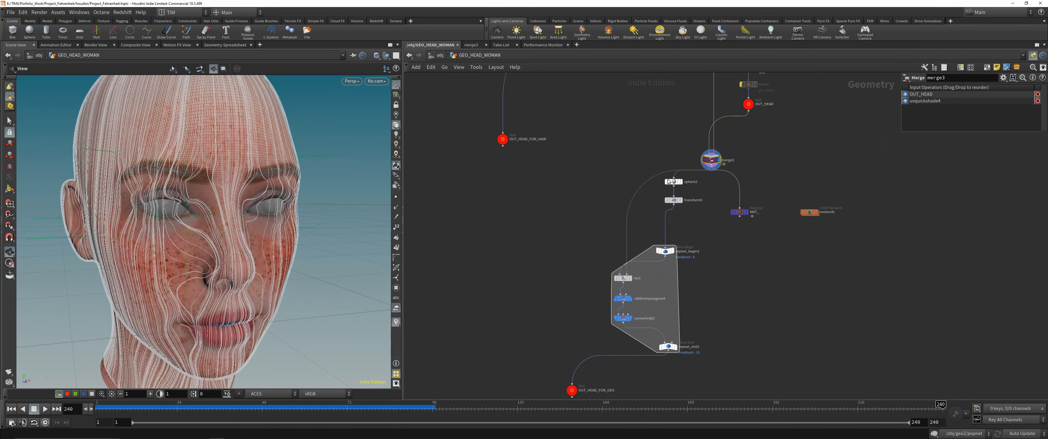
Nudge the sphere2 node slightly and display the scaled sphere from the transform5 node below it.
{"action": "left_click_drag", "start_coordinate": [671, 181], "coordinate": [679, 192]}
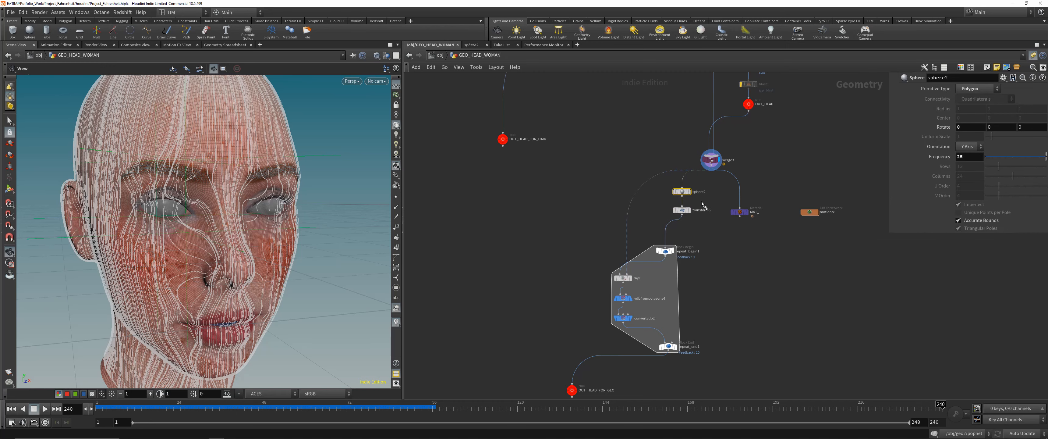
{"action": "key", "text": "r"}
{"action": "left_click", "coordinate": [681, 209]}
{"action": "key", "text": "r"}
{"action": "scroll", "coordinate": [369, 216], "scroll_direction": "down", "scroll_amount": 5}
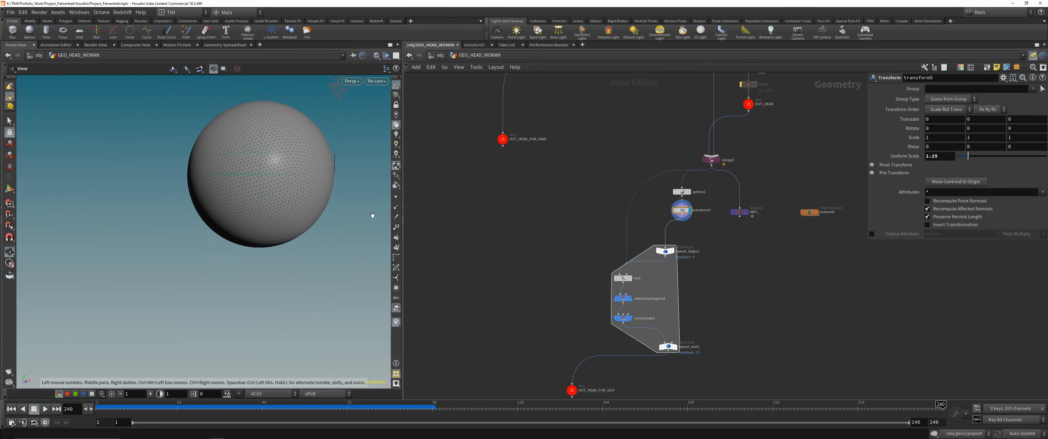
Display the ray1 node inside the repeat block and inspect the projected mesh closely around the eyes.
{"action": "scroll", "coordinate": [681, 275], "scroll_direction": "up", "scroll_amount": 3}
{"action": "middle_click_drag", "start_coordinate": [659, 258], "coordinate": [645, 204]}
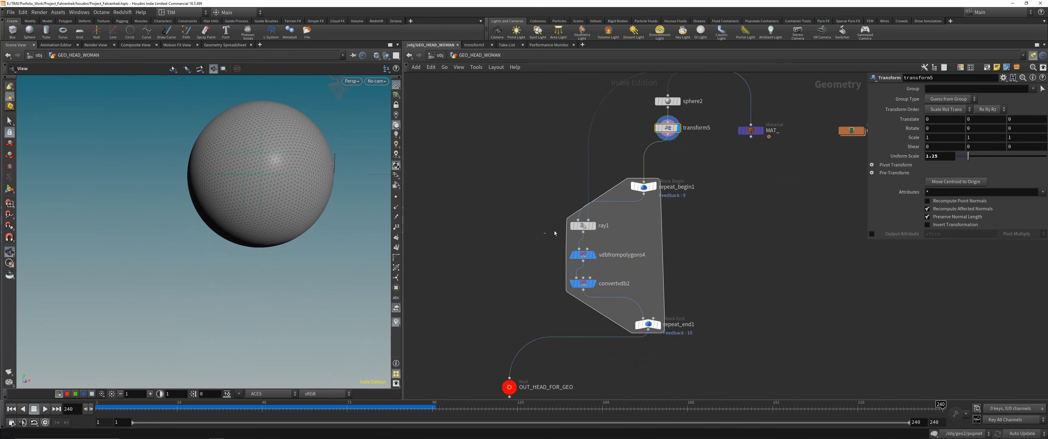
{"action": "left_click", "coordinate": [575, 227]}
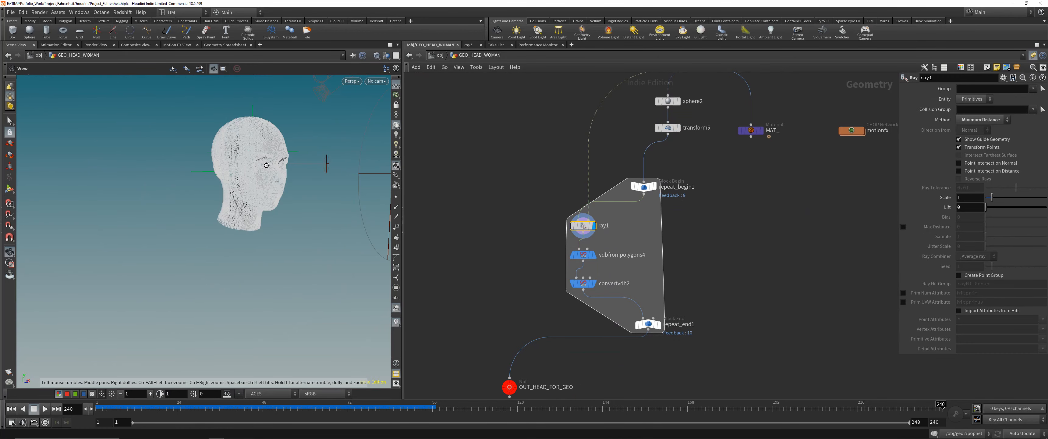
{"action": "scroll", "coordinate": [205, 229], "scroll_direction": "up", "scroll_amount": 10}
{"action": "scroll", "coordinate": [205, 228], "scroll_direction": "down", "scroll_amount": 5}
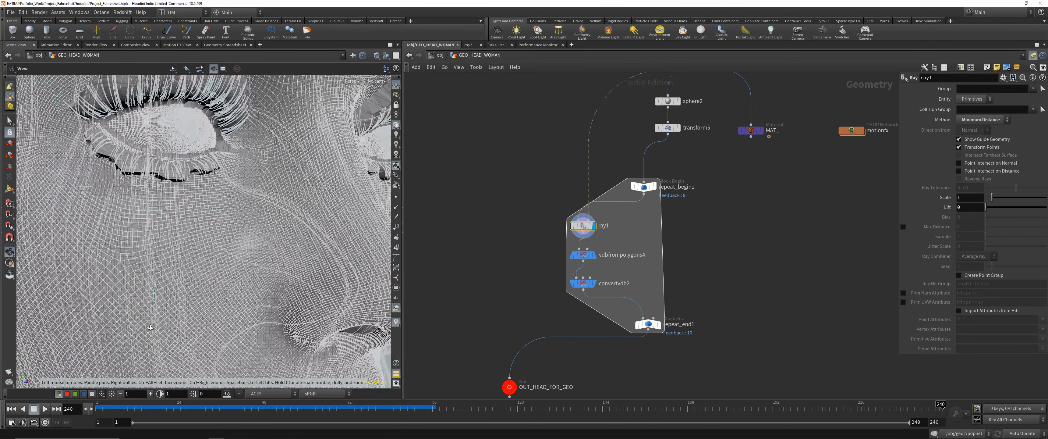
{"action": "scroll", "coordinate": [205, 229], "scroll_direction": "down", "scroll_amount": 3}
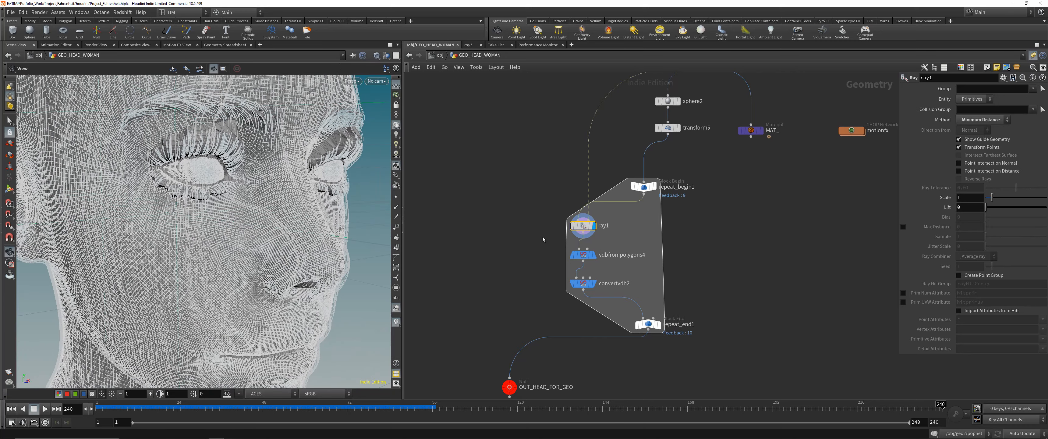
Step through the repeat block by displaying vdbfrompolygons4, convertvdb2 and the repeat_end1 node.
{"action": "left_click", "coordinate": [583, 255]}
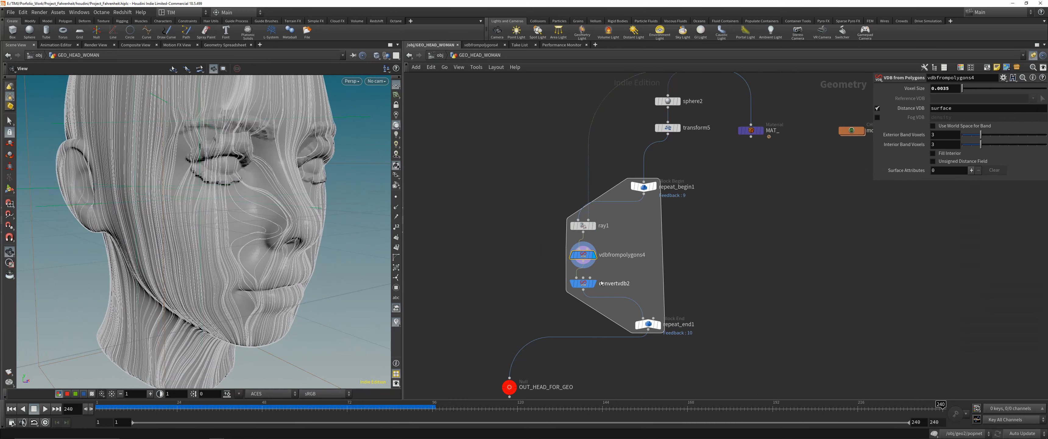
{"action": "left_click", "coordinate": [617, 280]}
{"action": "left_click", "coordinate": [594, 283]}
{"action": "left_click", "coordinate": [646, 324]}
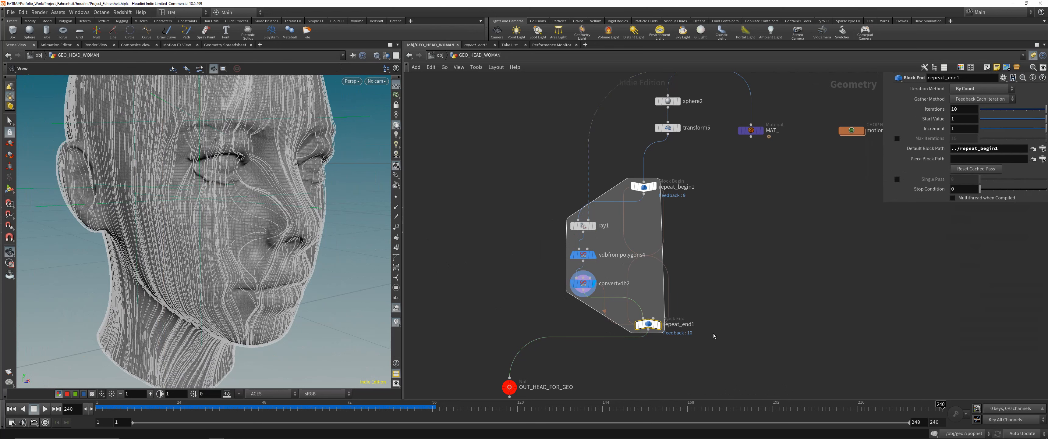
{"action": "left_click", "coordinate": [658, 325]}
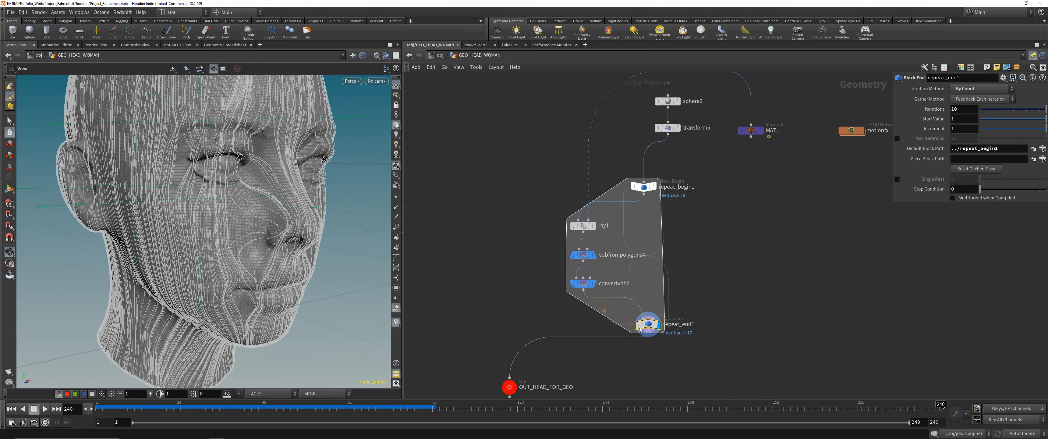
Display the OUT_HEAD_FOR_GEO null with the other objects hidden and inspect the remeshed head.
{"action": "left_click", "coordinate": [509, 387]}
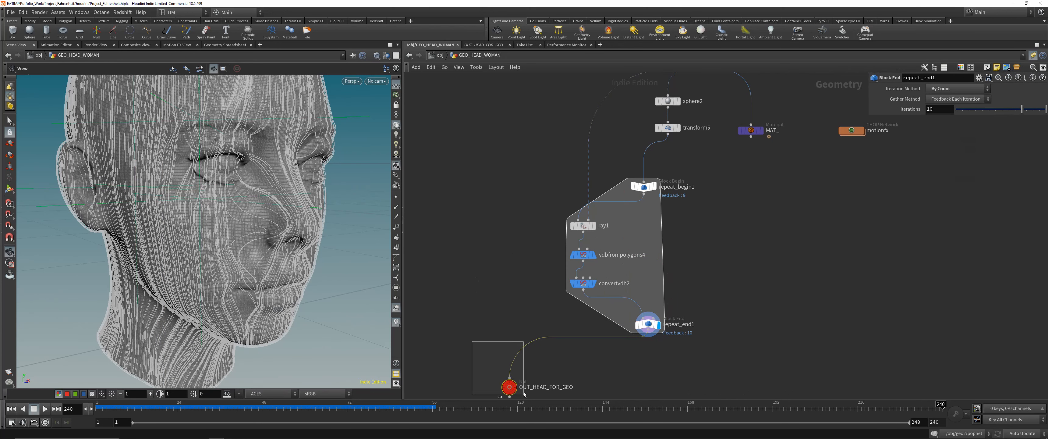
{"action": "left_click", "coordinate": [387, 56]}
{"action": "left_click", "coordinate": [386, 82]}
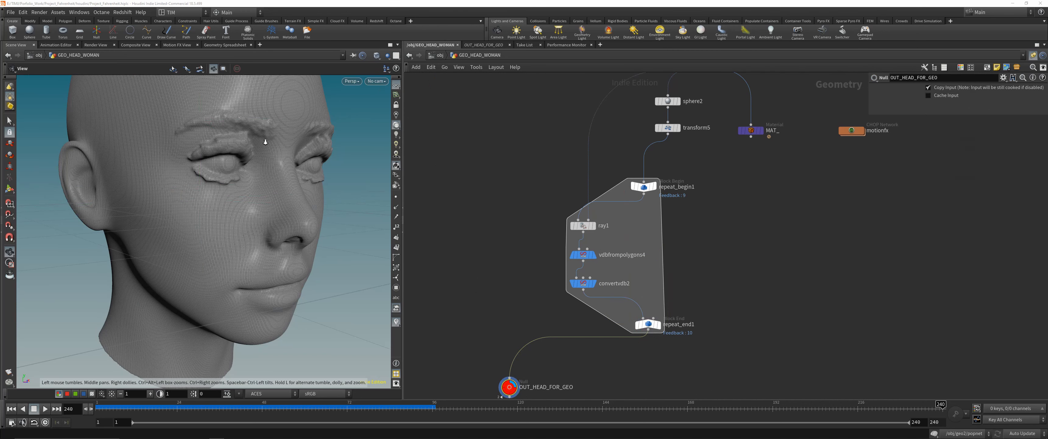
{"action": "scroll", "coordinate": [265, 142], "scroll_direction": "down", "scroll_amount": 4}
{"action": "left_click_drag", "start_coordinate": [330, 191], "coordinate": [305, 177]}
{"action": "scroll", "coordinate": [529, 261], "scroll_direction": "down", "scroll_amount": 3}
{"action": "scroll", "coordinate": [532, 263], "scroll_direction": "down", "scroll_amount": 1}
Display the MAT_ material node and inspect the original head from the front and side.
{"action": "left_click", "coordinate": [653, 185]}
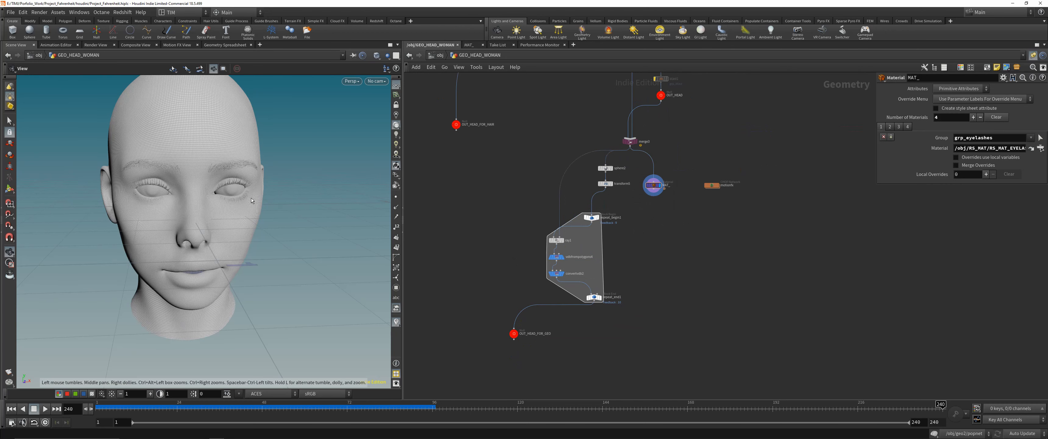
{"action": "left_click_drag", "start_coordinate": [205, 195], "coordinate": [224, 189]}
{"action": "middle_click_drag", "start_coordinate": [206, 182], "coordinate": [231, 207]}
{"action": "scroll", "coordinate": [234, 186], "scroll_direction": "up", "scroll_amount": 2}
{"action": "left_click_drag", "start_coordinate": [231, 207], "coordinate": [252, 209]}
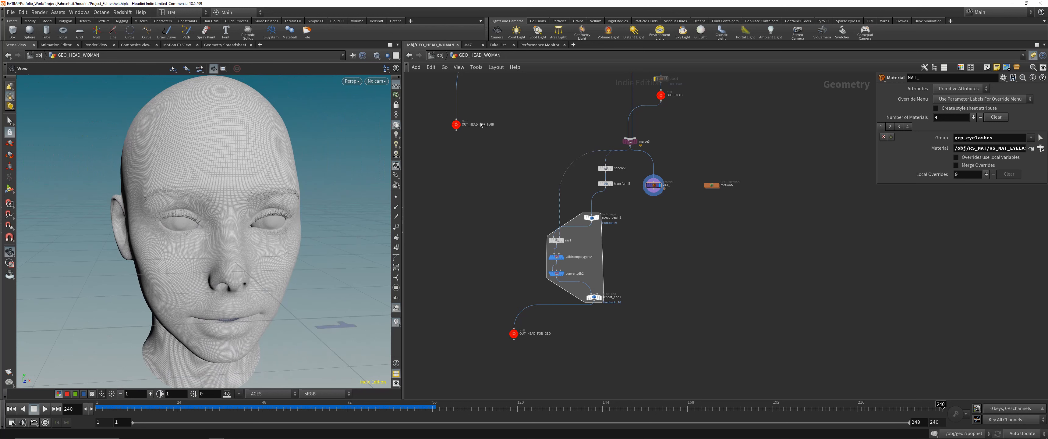
Return to the object level, open the geometry network inside geo2 and inspect its line strands.
{"action": "left_click", "coordinate": [440, 55]}
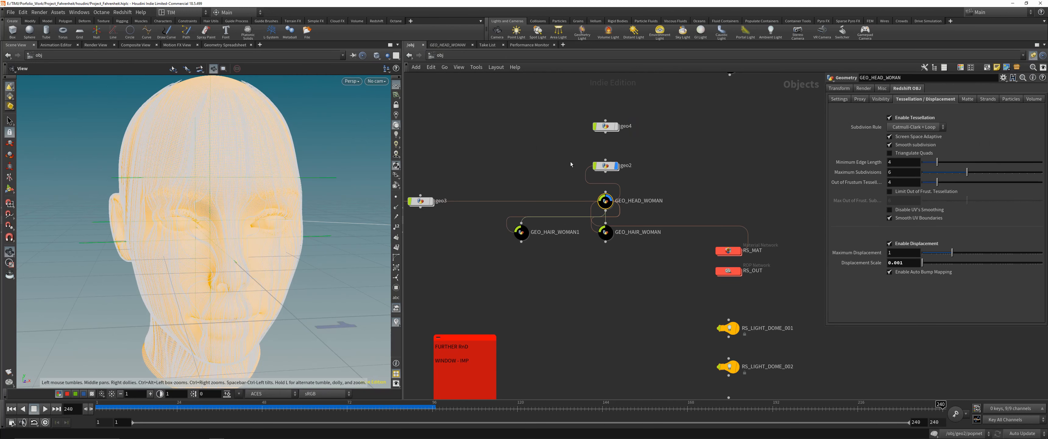
{"action": "middle_click_drag", "start_coordinate": [570, 163], "coordinate": [562, 208]}
{"action": "left_click", "coordinate": [604, 216]}
{"action": "middle_click_drag", "start_coordinate": [658, 232], "coordinate": [643, 217]}
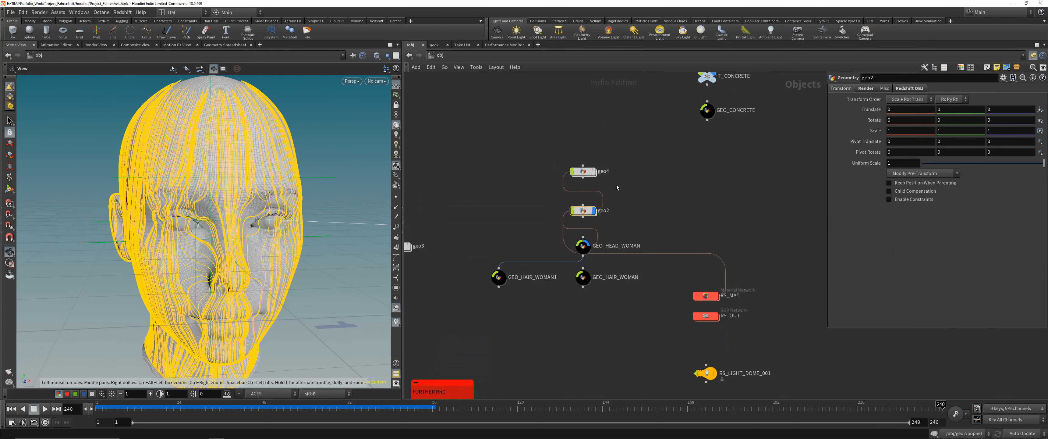
{"action": "key", "text": "i"}
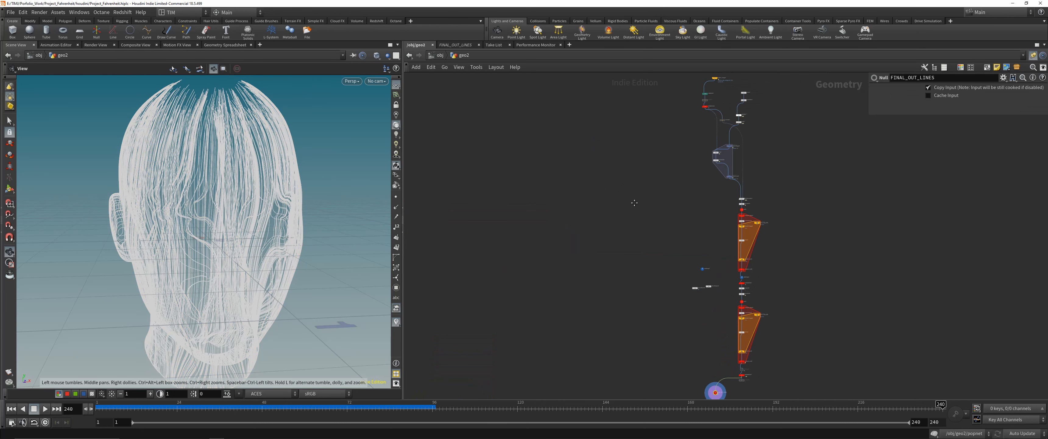
{"action": "middle_click_drag", "start_coordinate": [634, 203], "coordinate": [570, 219]}
{"action": "left_click_drag", "start_coordinate": [236, 218], "coordinate": [283, 217]}
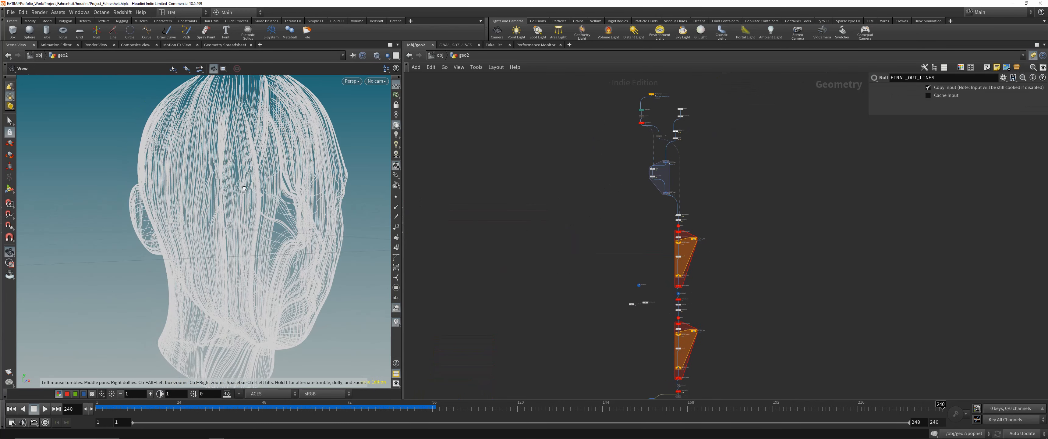
{"action": "left_click_drag", "start_coordinate": [244, 187], "coordinate": [232, 216]}
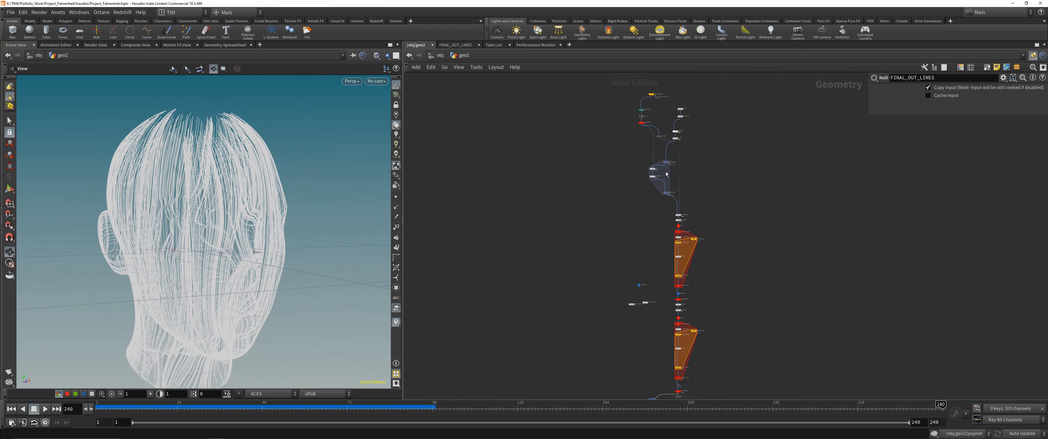
Align the object_merge1 node above subdivide1 and display the head geometry it imports.
{"action": "scroll", "coordinate": [665, 159], "scroll_direction": "up", "scroll_amount": 5}
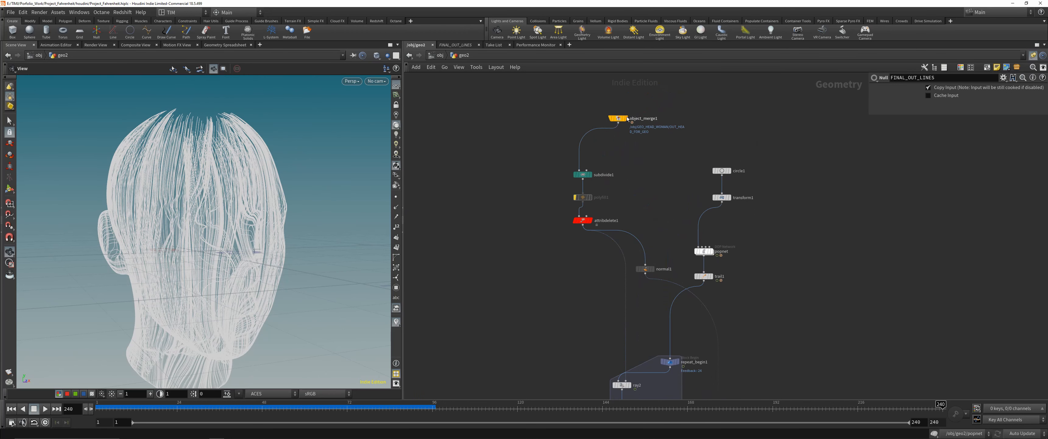
{"action": "left_click_drag", "start_coordinate": [627, 119], "coordinate": [589, 115]}
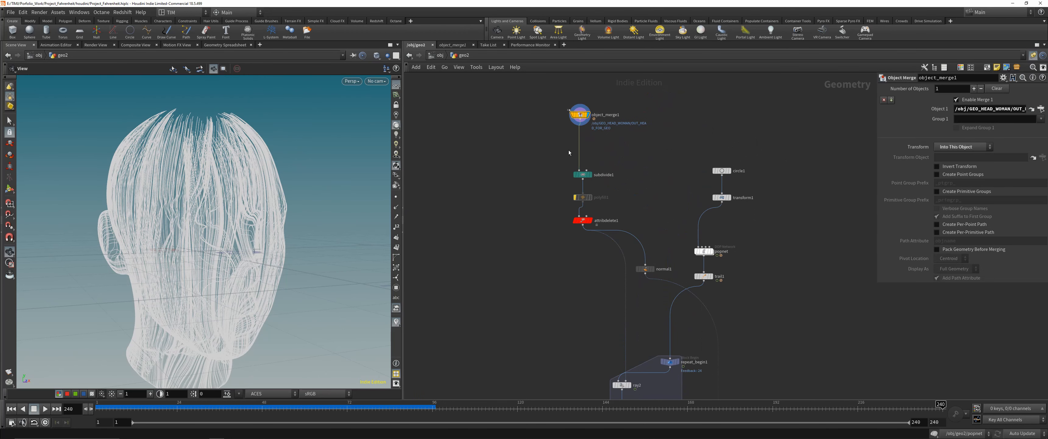
{"action": "left_click_drag", "start_coordinate": [256, 175], "coordinate": [136, 175]}
{"action": "mouse_move", "coordinate": [269, 180]}
{"action": "left_mouse_down"}
{"action": "mouse_move", "coordinate": [339, 171]}
{"action": "mouse_move", "coordinate": [228, 174]}
{"action": "mouse_move", "coordinate": [199, 187]}
{"action": "mouse_move", "coordinate": [227, 199]}
{"action": "mouse_move", "coordinate": [342, 194]}
{"action": "mouse_move", "coordinate": [276, 181]}
{"action": "left_mouse_up"}
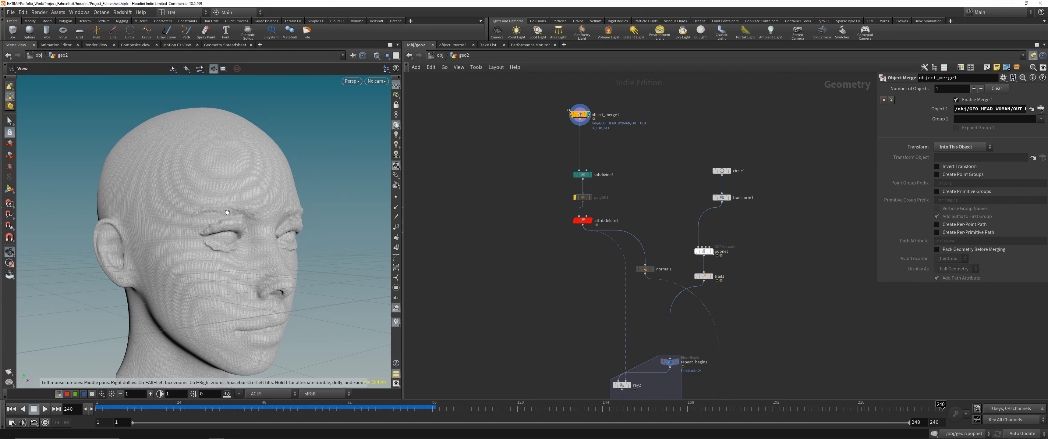
Display the subdivide1 node's output and bring the repeat block below it into view.
{"action": "left_click", "coordinate": [582, 174]}
{"action": "left_click", "coordinate": [590, 174]}
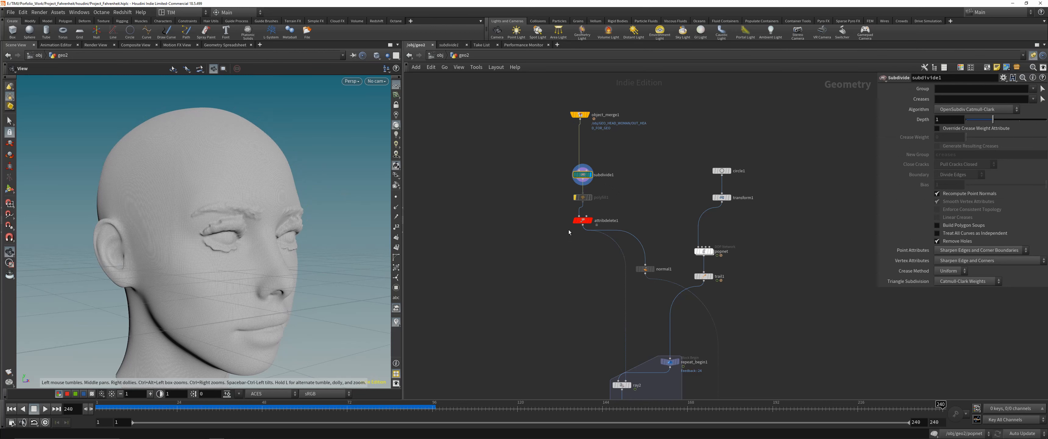
{"action": "key", "text": "h"}
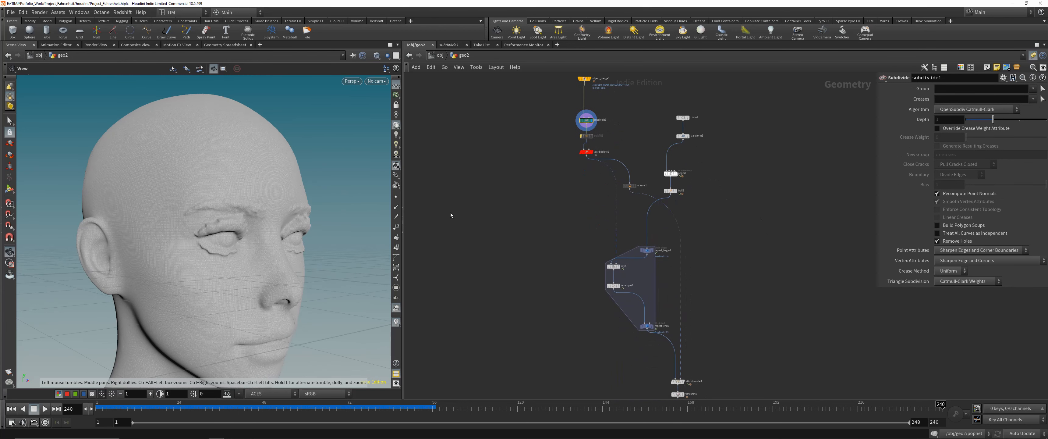
Display the popnet simulation and scrub the timeline back to frame 74 to inspect the particle motion.
{"action": "left_click", "coordinate": [670, 173]}
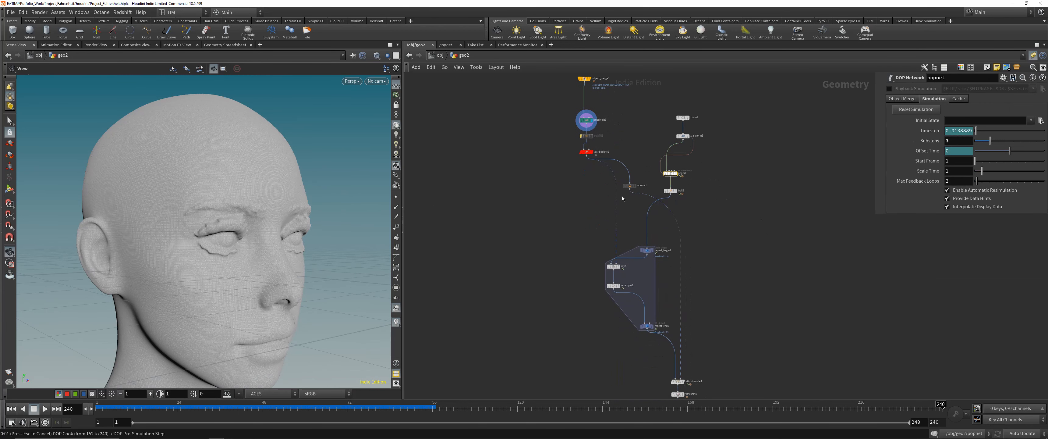
{"action": "key", "text": "r"}
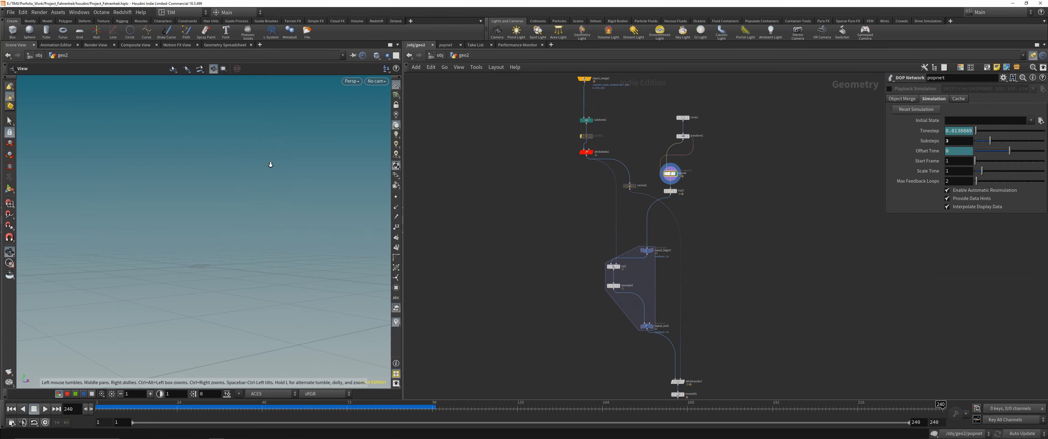
{"action": "middle_click_drag", "start_coordinate": [271, 165], "coordinate": [267, 205]}
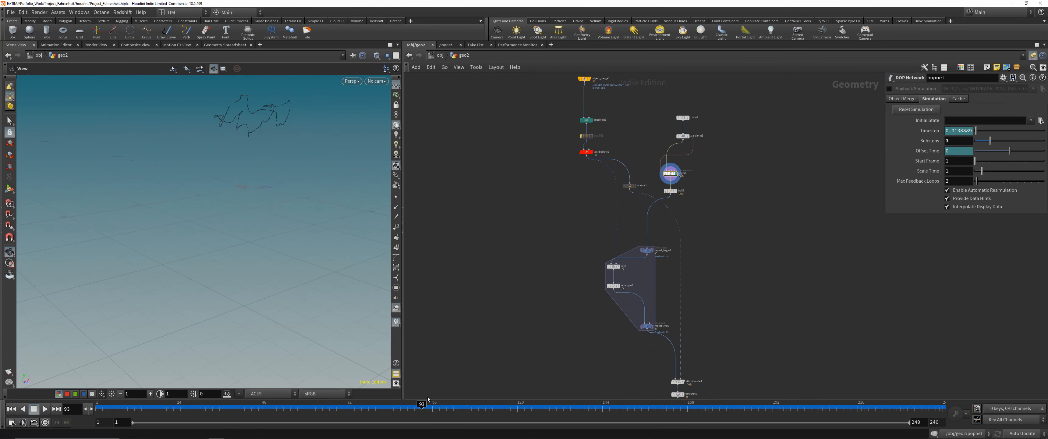
{"action": "left_click_drag", "start_coordinate": [433, 379], "coordinate": [354, 325]}
{"action": "middle_click_drag", "start_coordinate": [299, 155], "coordinate": [274, 240]}
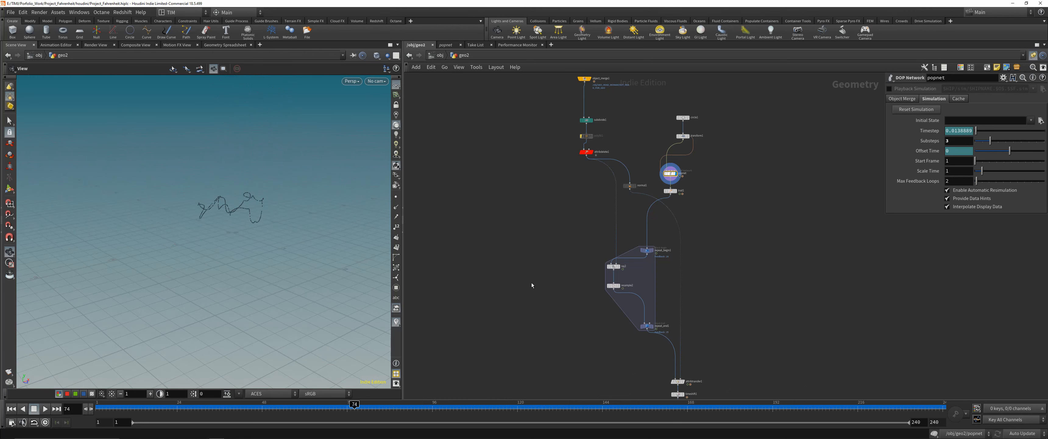
Display the repeat_end1 node of geo2's repeat block and inspect the strands wrapped around the head.
{"action": "scroll", "coordinate": [533, 283], "scroll_direction": "down", "scroll_amount": 4}
{"action": "middle_click_drag", "start_coordinate": [533, 283], "coordinate": [524, 200]}
{"action": "scroll", "coordinate": [525, 207], "scroll_direction": "up", "scroll_amount": 5}
{"action": "left_click", "coordinate": [575, 173]}
{"action": "key", "text": "r"}
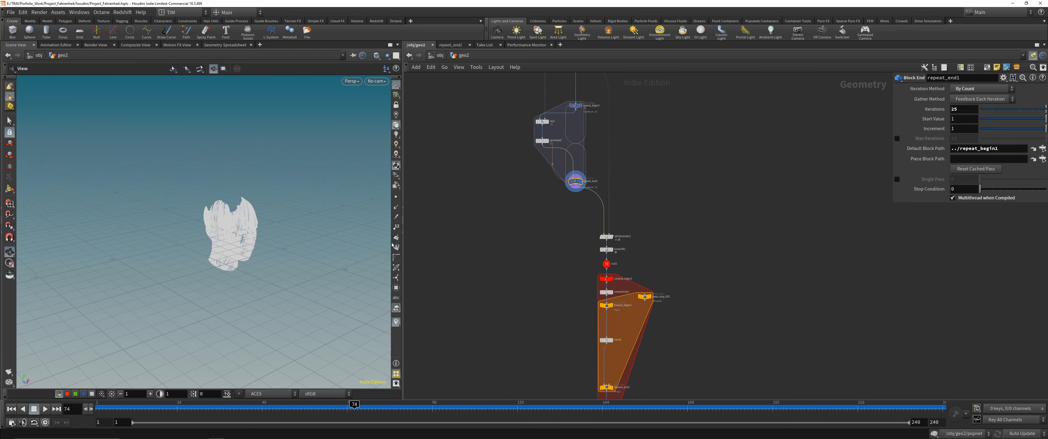
{"action": "right_click_drag", "start_coordinate": [299, 110], "coordinate": [317, 228]}
{"action": "left_click_drag", "start_coordinate": [317, 227], "coordinate": [354, 211]}
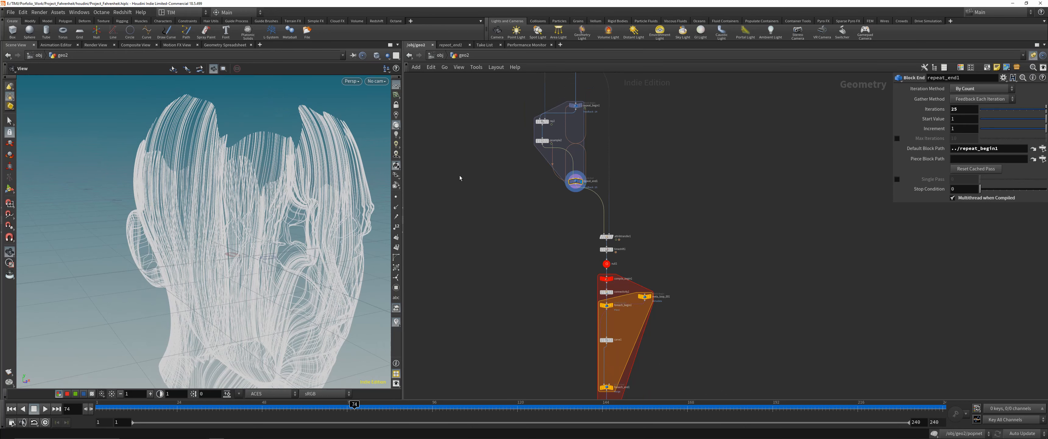
{"action": "middle_click_drag", "start_coordinate": [459, 178], "coordinate": [434, 305]}
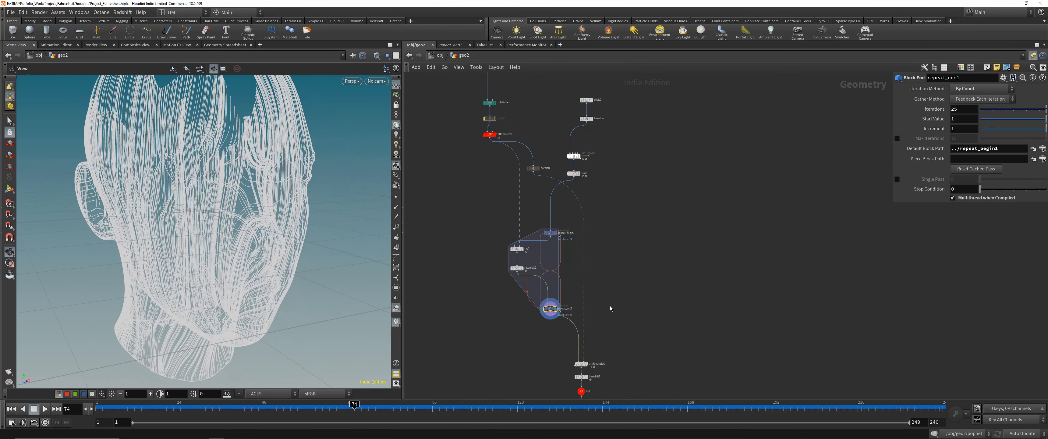
Display the timeshift2 node's output between the two compile blocks and inspect the strands over the head.
{"action": "scroll", "coordinate": [582, 248], "scroll_direction": "up", "scroll_amount": 3}
{"action": "scroll", "coordinate": [585, 318], "scroll_direction": "down", "scroll_amount": 1}
{"action": "middle_click_drag", "start_coordinate": [613, 223], "coordinate": [654, 162]}
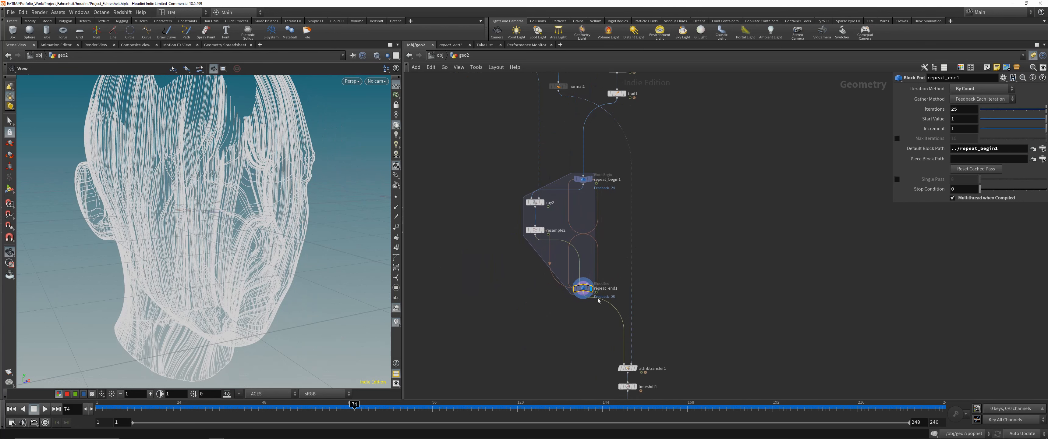
{"action": "scroll", "coordinate": [487, 271], "scroll_direction": "down", "scroll_amount": 3}
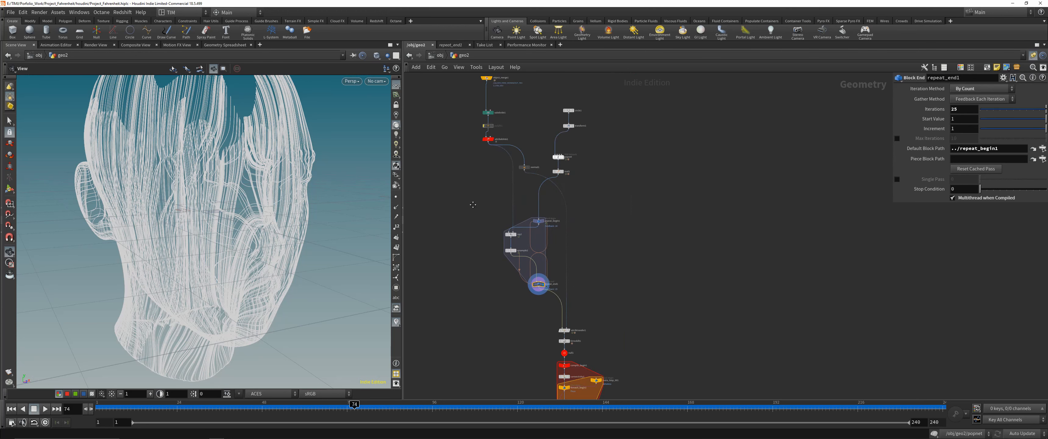
{"action": "middle_click_drag", "start_coordinate": [474, 204], "coordinate": [512, 110]}
{"action": "middle_click_drag", "start_coordinate": [538, 273], "coordinate": [524, 171]}
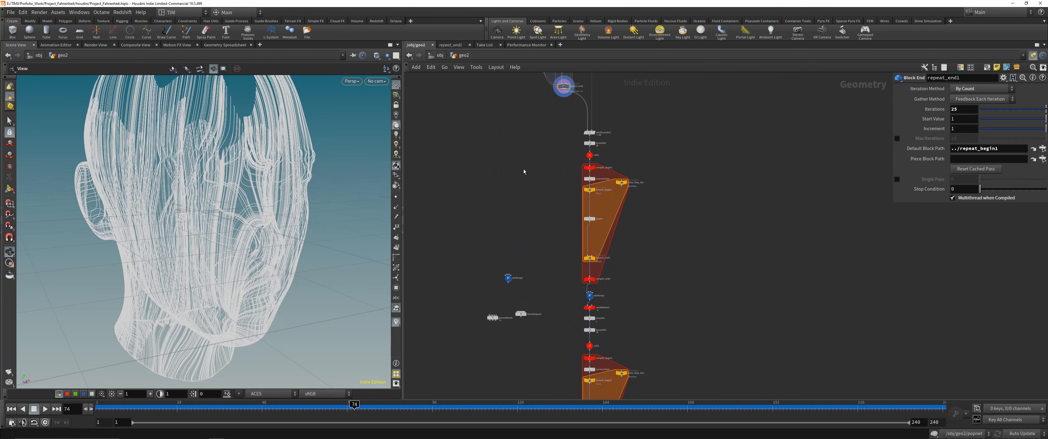
{"action": "middle_click_drag", "start_coordinate": [650, 275], "coordinate": [633, 190]}
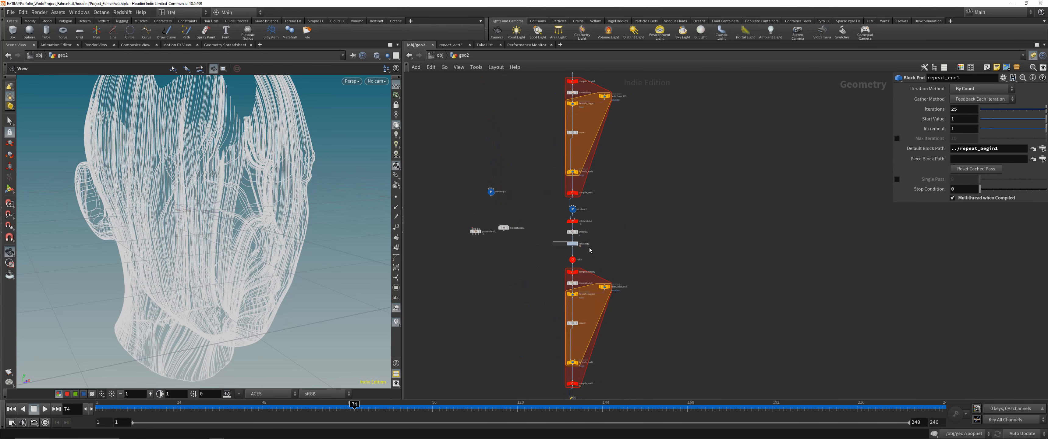
{"action": "left_click", "coordinate": [576, 244]}
{"action": "right_click_drag", "start_coordinate": [261, 160], "coordinate": [259, 190]}
{"action": "left_click_drag", "start_coordinate": [260, 190], "coordinate": [263, 196]}
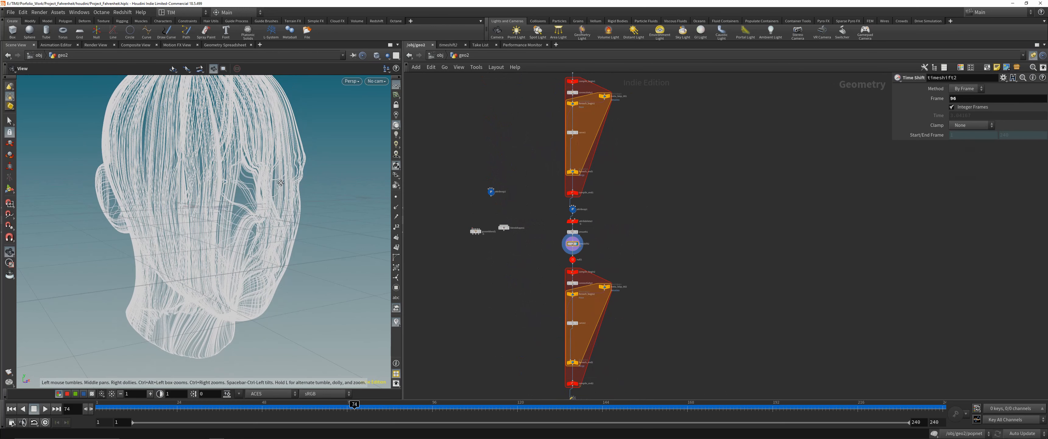
{"action": "middle_click_drag", "start_coordinate": [280, 182], "coordinate": [278, 203]}
Display the smooth1 node's output and scrub the timeline back to frame 16.
{"action": "left_click", "coordinate": [572, 232]}
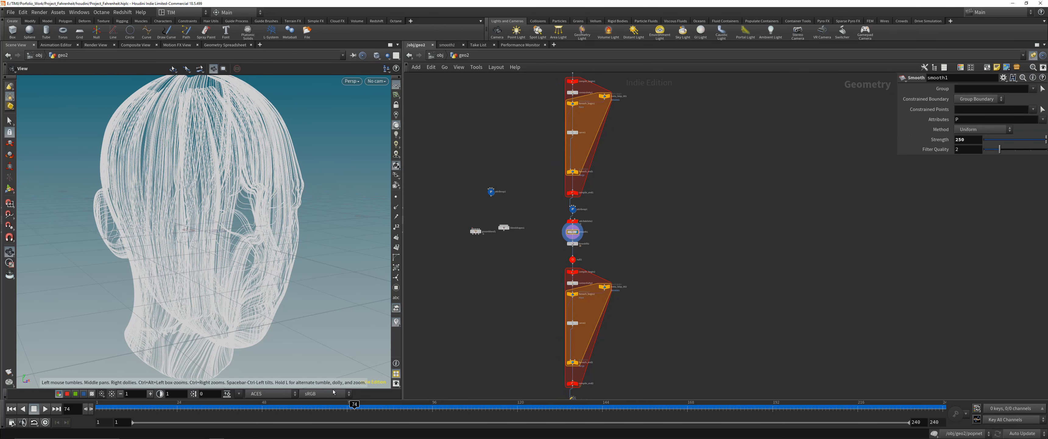
{"action": "left_click_drag", "start_coordinate": [350, 408], "coordinate": [149, 408]}
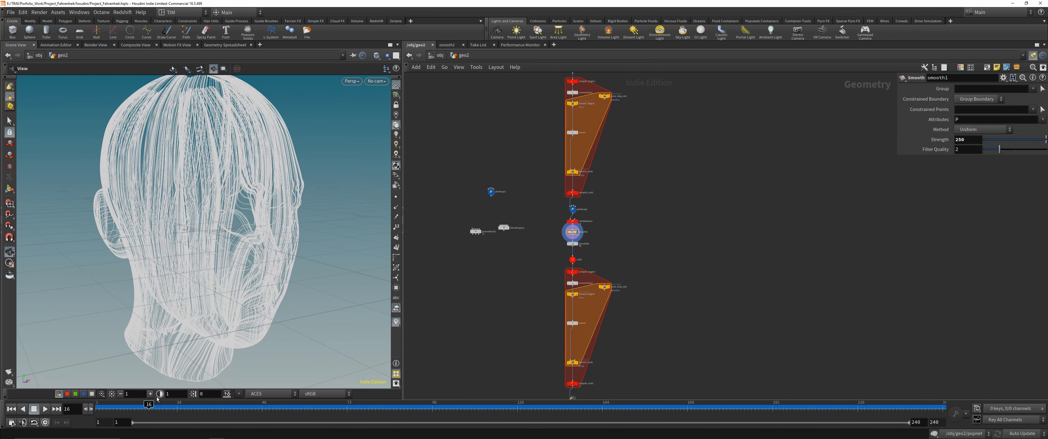
{"action": "middle_click_drag", "start_coordinate": [546, 208], "coordinate": [538, 257]}
{"action": "middle_click_drag", "start_coordinate": [540, 191], "coordinate": [537, 208]}
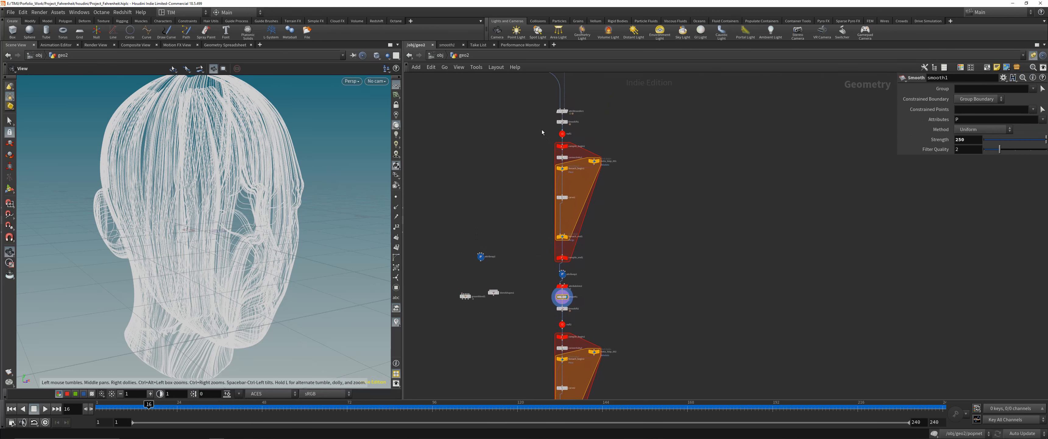
Display timeshift2 again, followed by the compile_end2 node that closes the second compile block.
{"action": "left_click", "coordinate": [577, 309]}
{"action": "middle_click_drag", "start_coordinate": [577, 435], "coordinate": [586, 304]}
{"action": "left_click", "coordinate": [587, 288]}
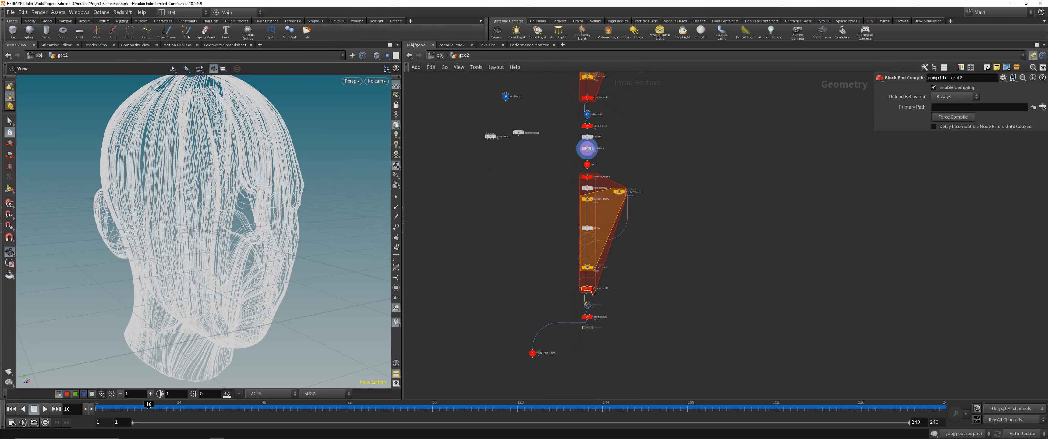
{"action": "left_click", "coordinate": [597, 289]}
{"action": "mouse_move", "coordinate": [217, 240]}
{"action": "left_mouse_down"}
{"action": "mouse_move", "coordinate": [198, 238]}
{"action": "mouse_move", "coordinate": [209, 230]}
{"action": "left_mouse_up"}
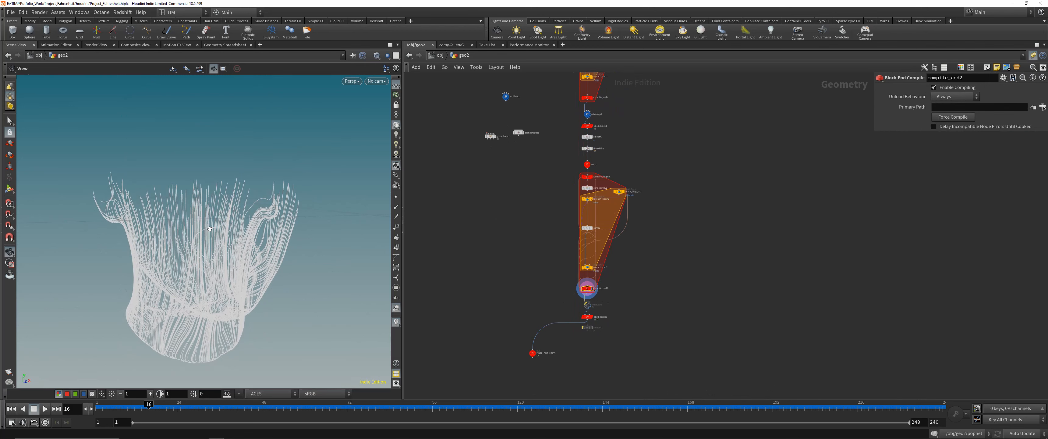
Scrub the timeline to frame 155 and inspect the growing strands around the face and ears up close.
{"action": "left_click_drag", "start_coordinate": [162, 406], "coordinate": [639, 381]}
{"action": "left_click_drag", "start_coordinate": [291, 243], "coordinate": [200, 227]}
{"action": "middle_click_drag", "start_coordinate": [199, 171], "coordinate": [248, 223]}
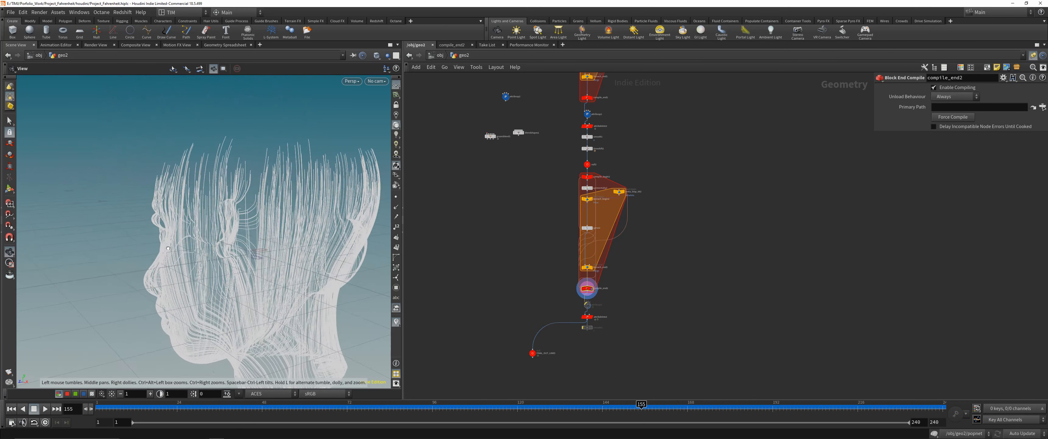
{"action": "right_click_drag", "start_coordinate": [248, 163], "coordinate": [280, 60]}
{"action": "middle_click_drag", "start_coordinate": [201, 122], "coordinate": [215, 140]}
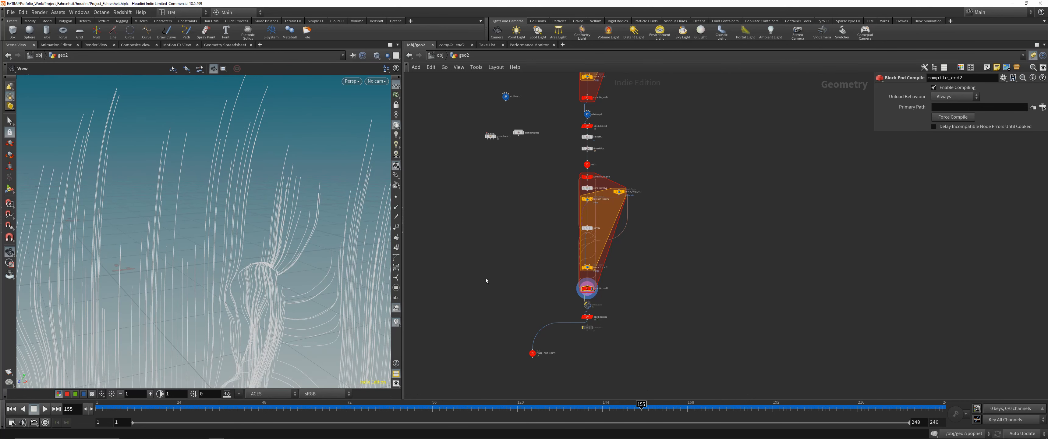
{"action": "left_click_drag", "start_coordinate": [226, 217], "coordinate": [102, 297]}
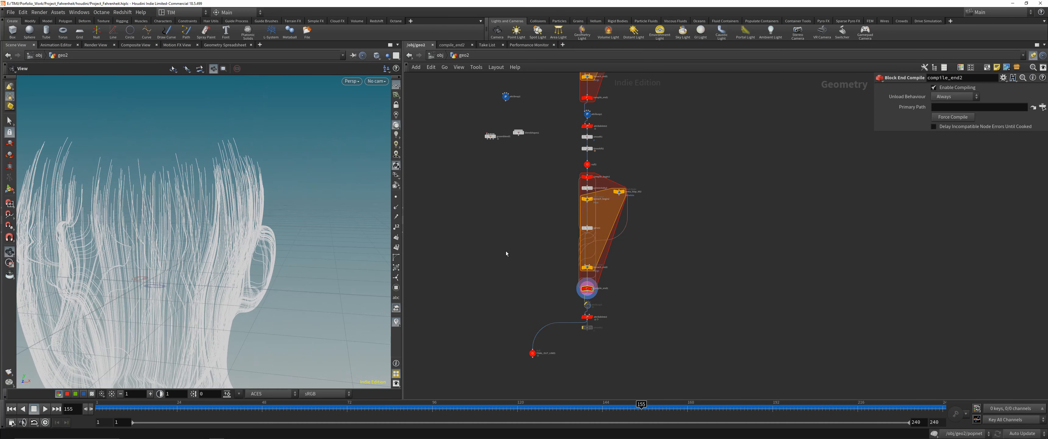
Select geo2's red output node, return to the object level and inspect the strands on the woman's face.
{"action": "left_click", "coordinate": [532, 352]}
{"action": "key", "text": "u"}
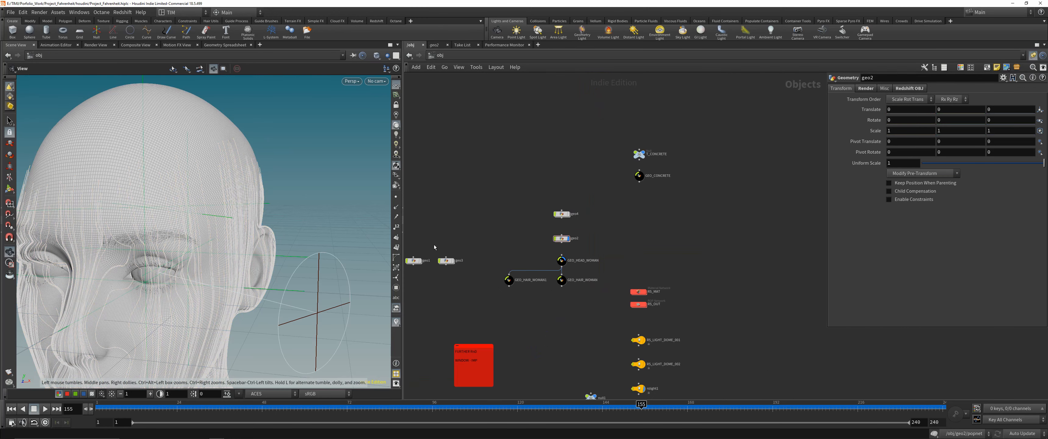
{"action": "scroll", "coordinate": [258, 194], "scroll_direction": "up", "scroll_amount": 2}
{"action": "left_click_drag", "start_coordinate": [258, 194], "coordinate": [186, 231]}
{"action": "right_click_drag", "start_coordinate": [186, 232], "coordinate": [228, 221]}
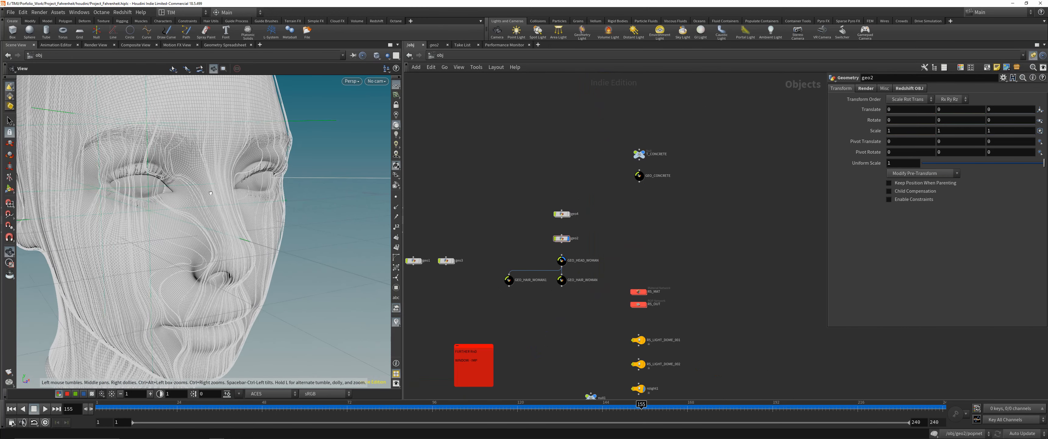
{"action": "left_click_drag", "start_coordinate": [228, 222], "coordinate": [202, 210]}
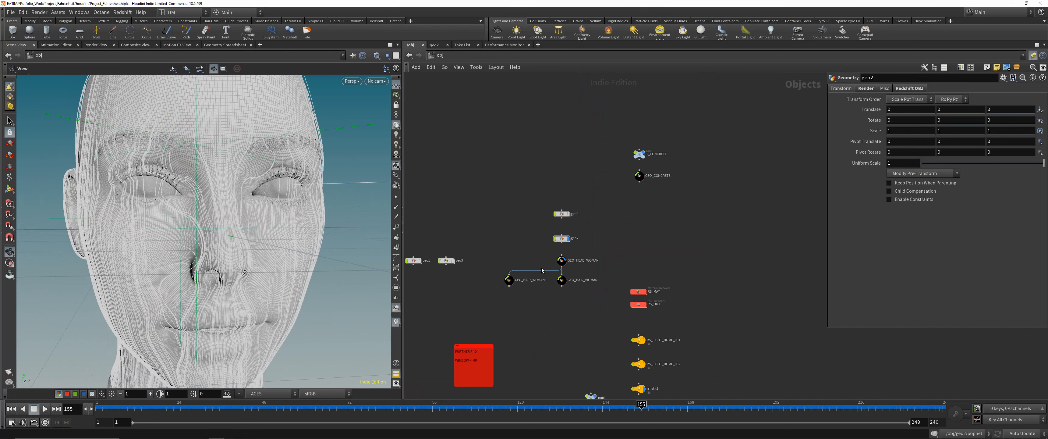
Select the geo2 object to highlight its strands over the head geometry.
{"action": "left_click_drag", "start_coordinate": [530, 251], "coordinate": [584, 265]}
{"action": "left_click_drag", "start_coordinate": [521, 250], "coordinate": [601, 239]}
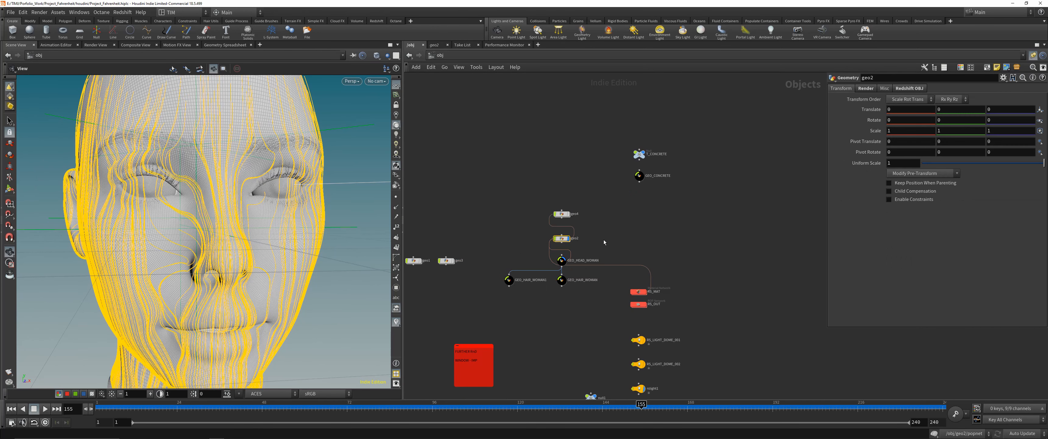
{"action": "middle_click_drag", "start_coordinate": [501, 251], "coordinate": [503, 231]}
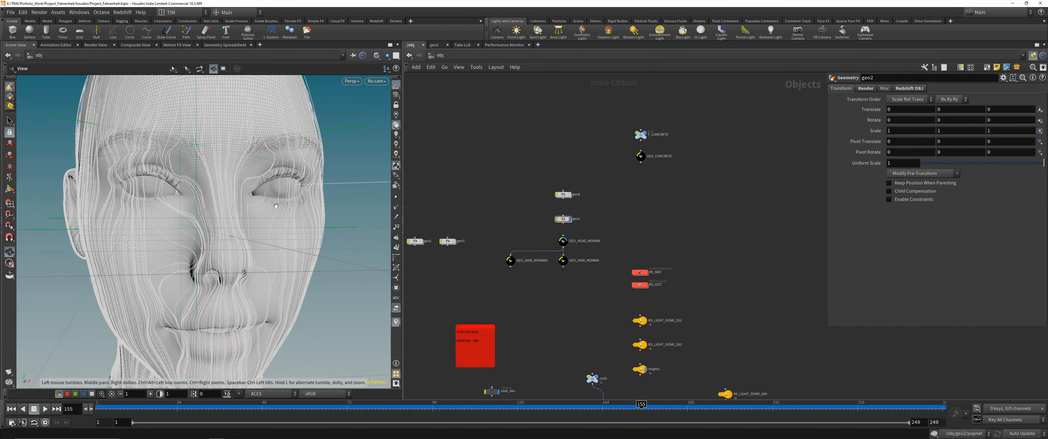
Switch to XnView MP and view the eye-strip render rnd_frames_long_003.jpg from the renderings folder.
{"action": "left_click", "coordinate": [231, 433]}
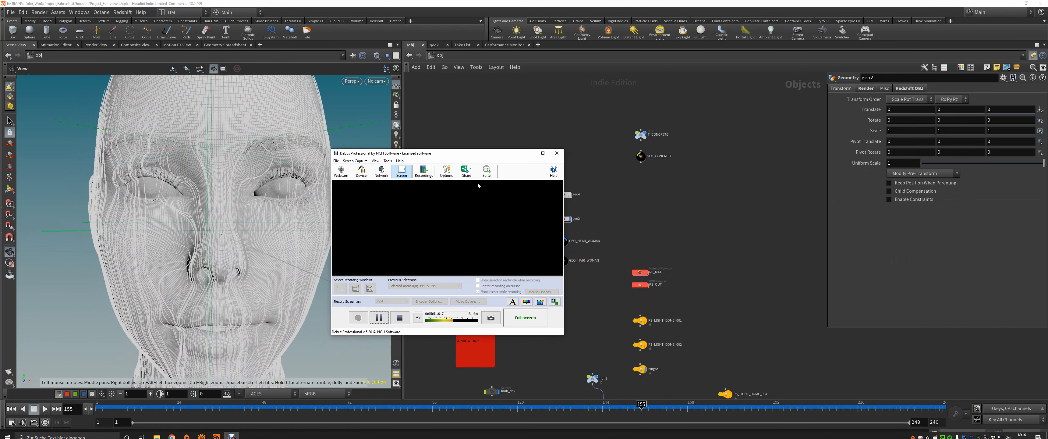
{"action": "left_click", "coordinate": [528, 154]}
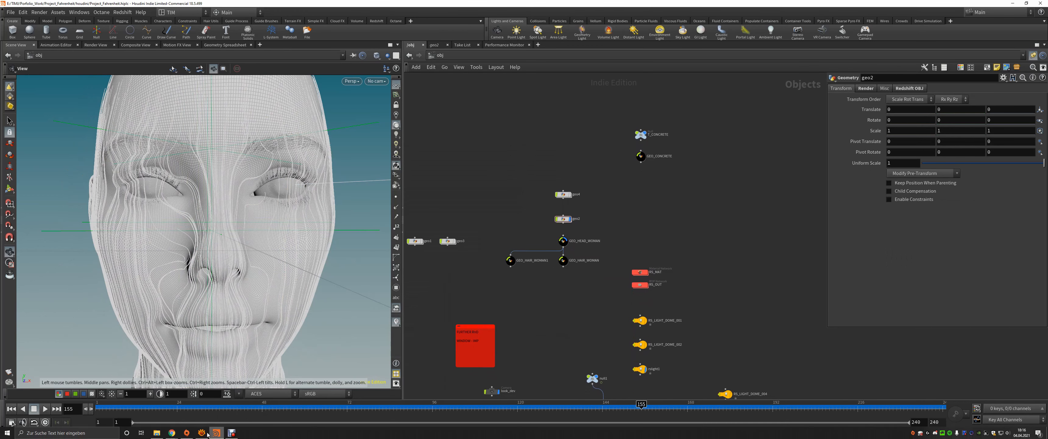
{"action": "left_click", "coordinate": [201, 435]}
{"action": "scroll", "coordinate": [393, 207], "scroll_direction": "down", "scroll_amount": 4}
{"action": "double_click", "coordinate": [331, 97]}
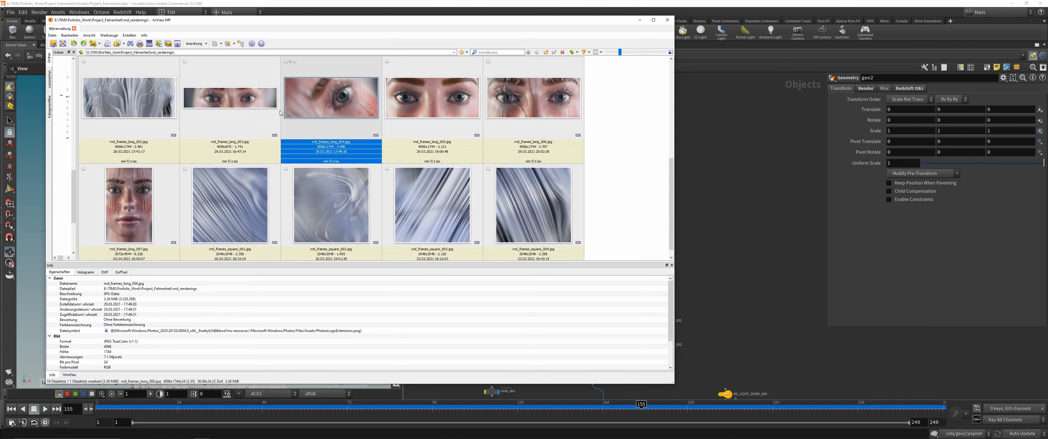
{"action": "left_click_drag", "start_coordinate": [489, 19], "coordinate": [567, 13]}
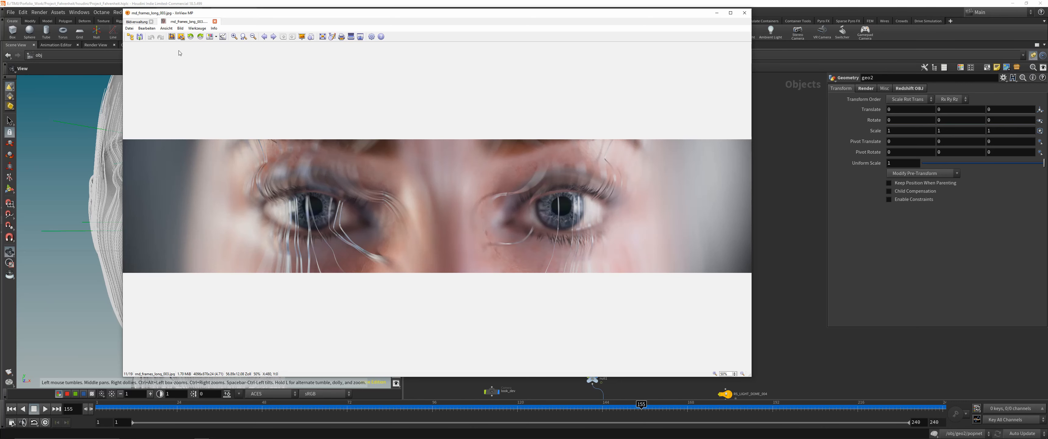
View the eye close-up rnd_frames_long_004.jpg and close both opened renders.
{"action": "left_click", "coordinate": [137, 22]}
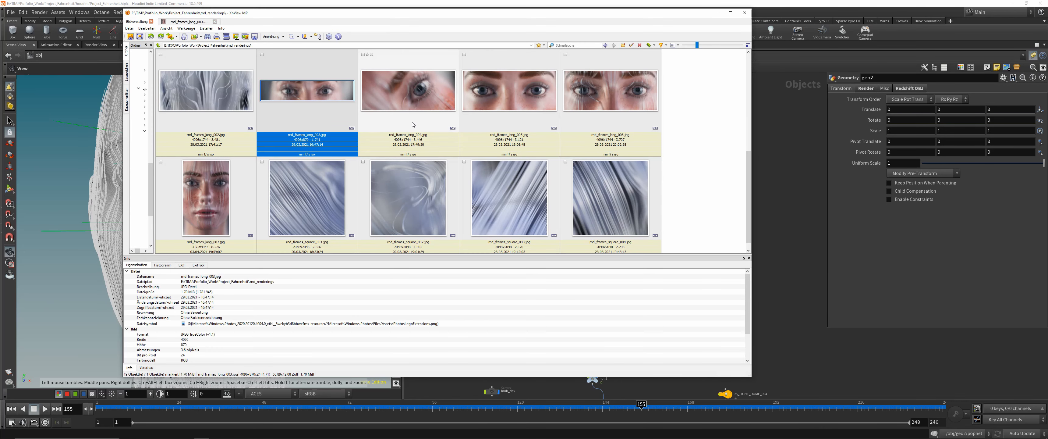
{"action": "double_click", "coordinate": [400, 106]}
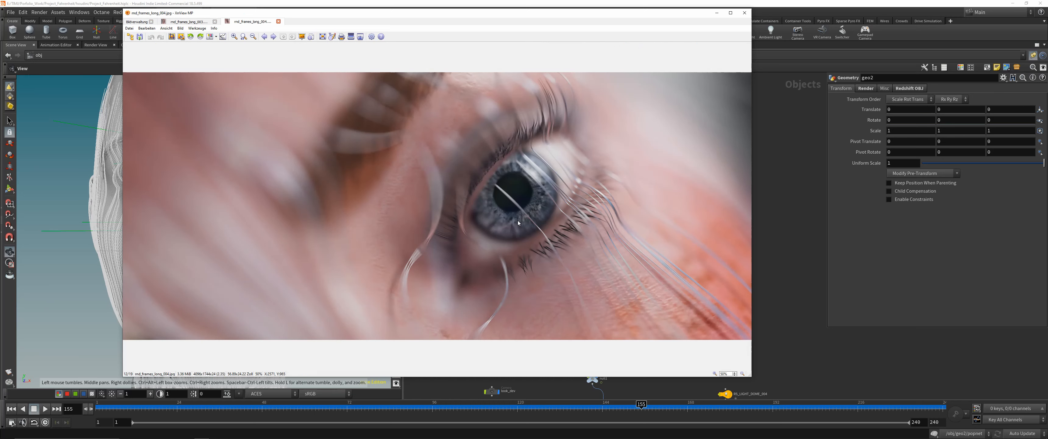
{"action": "key", "text": "ctrl+w"}
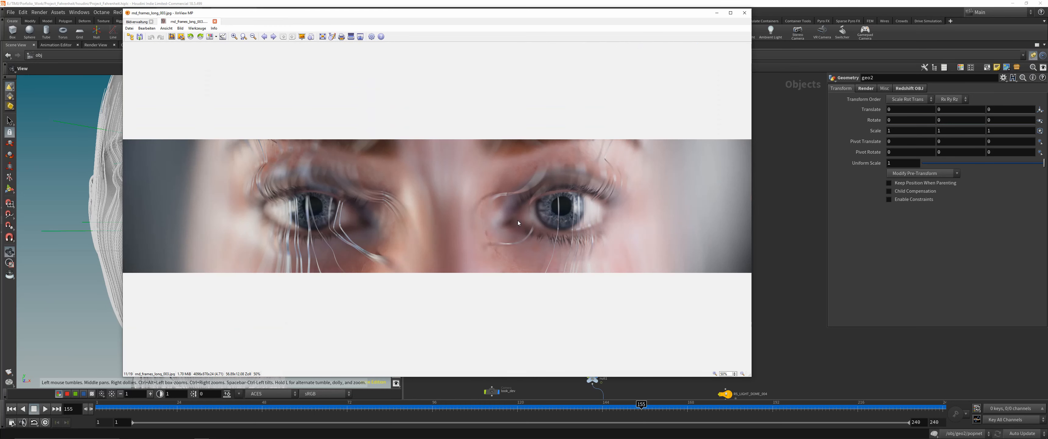
{"action": "key", "text": "ctrl+w"}
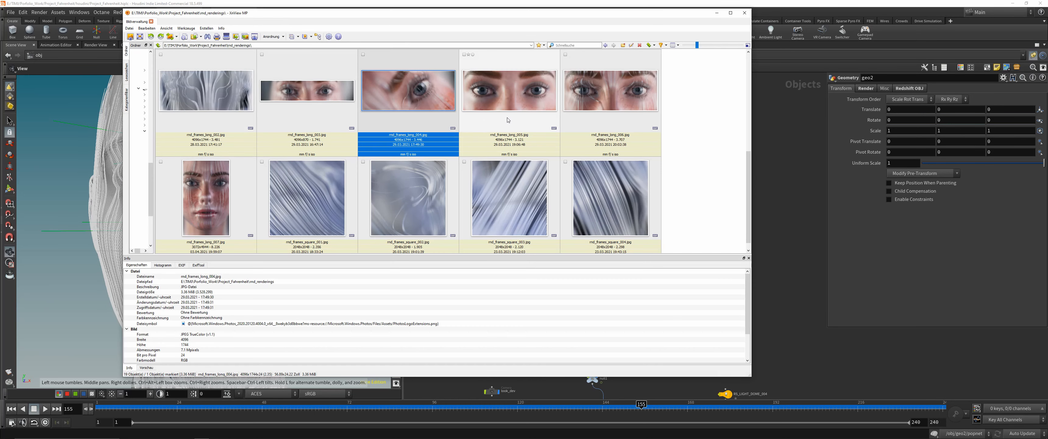
Open rnd_frames_long_006.jpg, inspect the strands around both eyes and return to the thumbnail overview.
{"action": "double_click", "coordinate": [593, 118]}
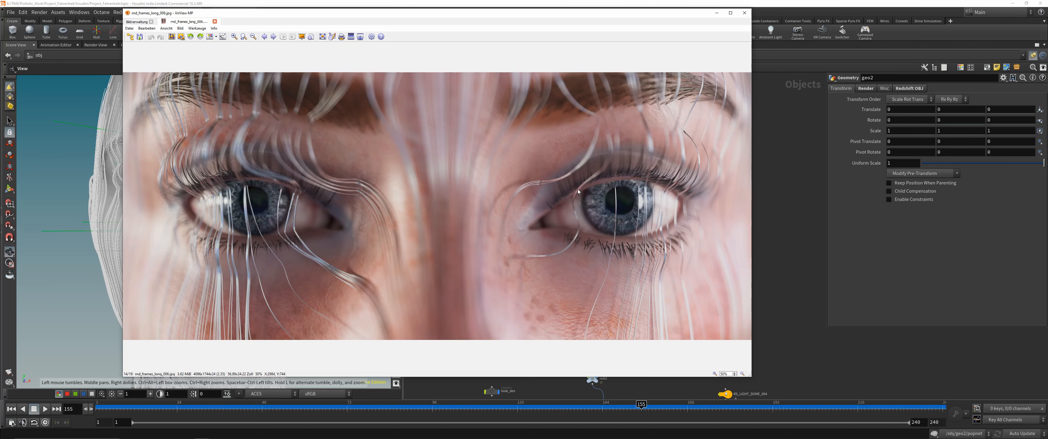
{"action": "double_click", "coordinate": [605, 194]}
{"action": "double_click", "coordinate": [622, 151]}
{"action": "double_click", "coordinate": [391, 201]}
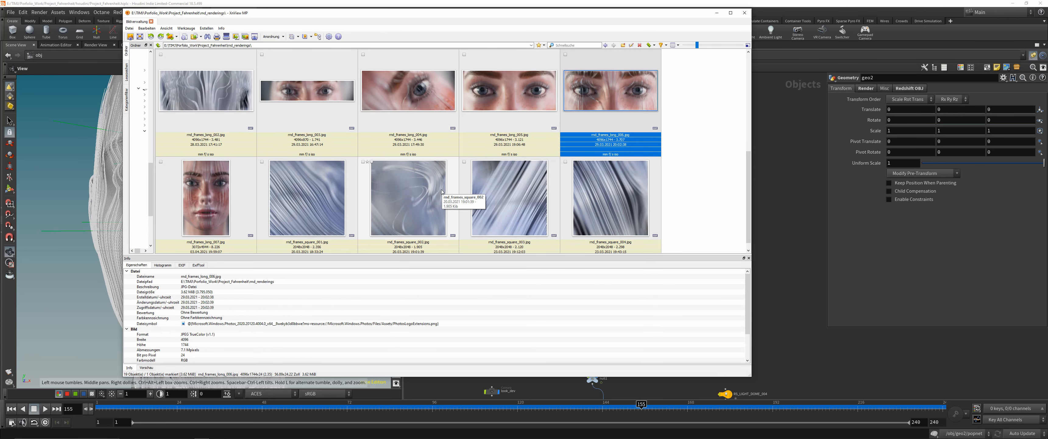
View the full-face portrait render rnd_frames_long_007.jpg and return to the thumbnails.
{"action": "double_click", "coordinate": [240, 201]}
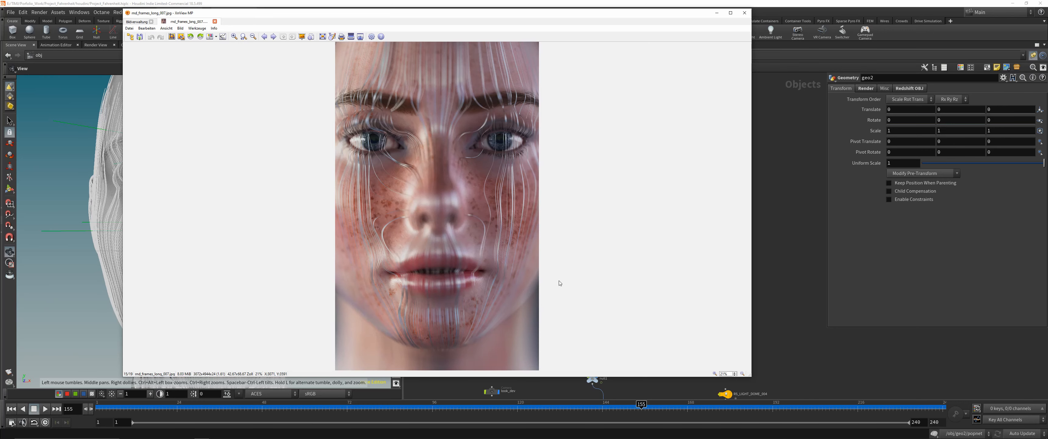
{"action": "key", "text": "Escape"}
{"action": "double_click", "coordinate": [230, 202]}
{"action": "key", "text": "Escape"}
Browse the square renders starting from rnd_frames_square_001.jpg, zoom into rnd_frames_square_003.jpg and close the viewer.
{"action": "left_click", "coordinate": [333, 168]}
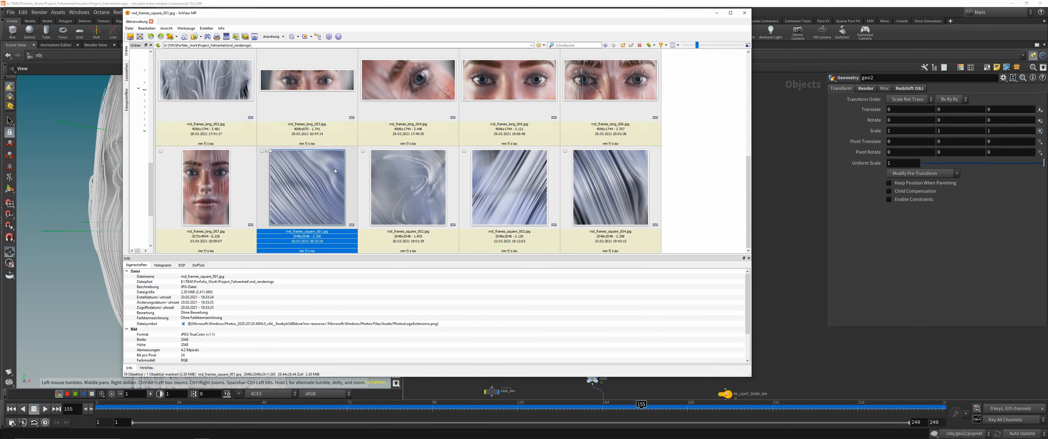
{"action": "double_click", "coordinate": [334, 168]}
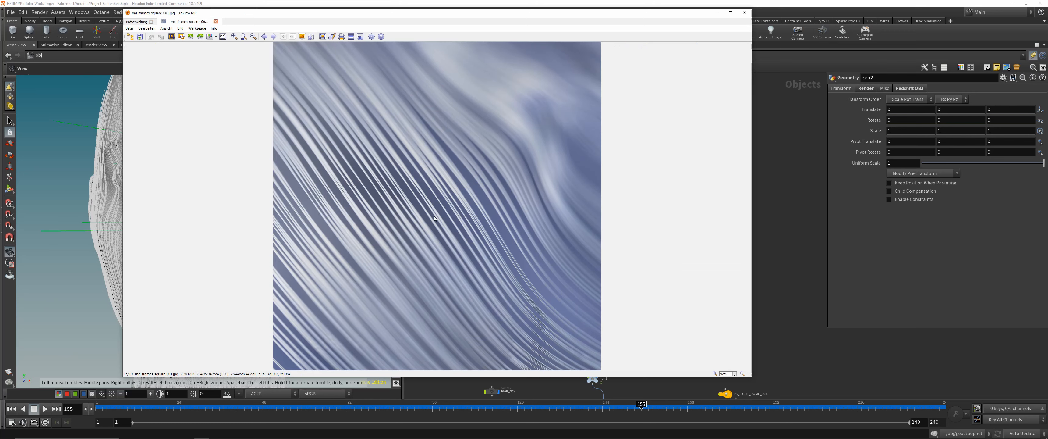
{"action": "scroll", "coordinate": [434, 218], "scroll_direction": "down", "scroll_amount": 1}
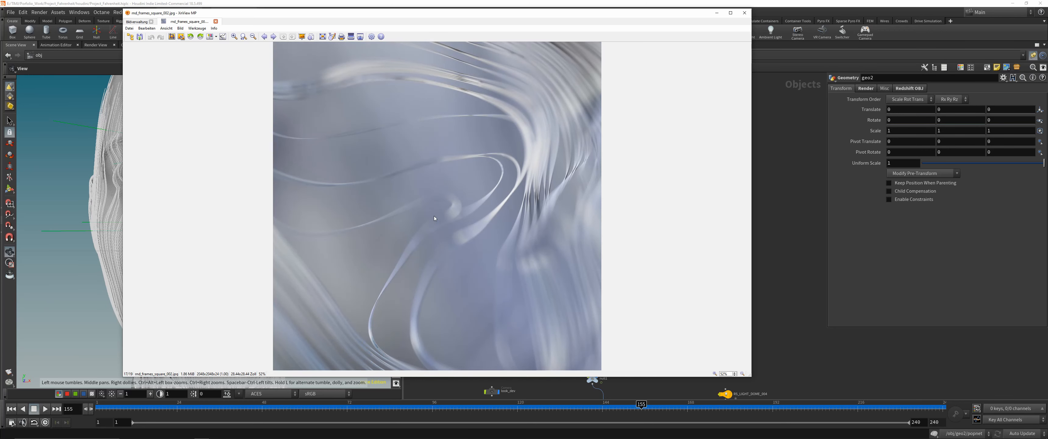
{"action": "scroll", "coordinate": [434, 218], "scroll_direction": "down", "scroll_amount": 1}
{"action": "scroll", "coordinate": [434, 218], "scroll_direction": "down", "scroll_amount": 1}
{"action": "scroll", "coordinate": [434, 218], "scroll_direction": "up", "scroll_amount": 1}
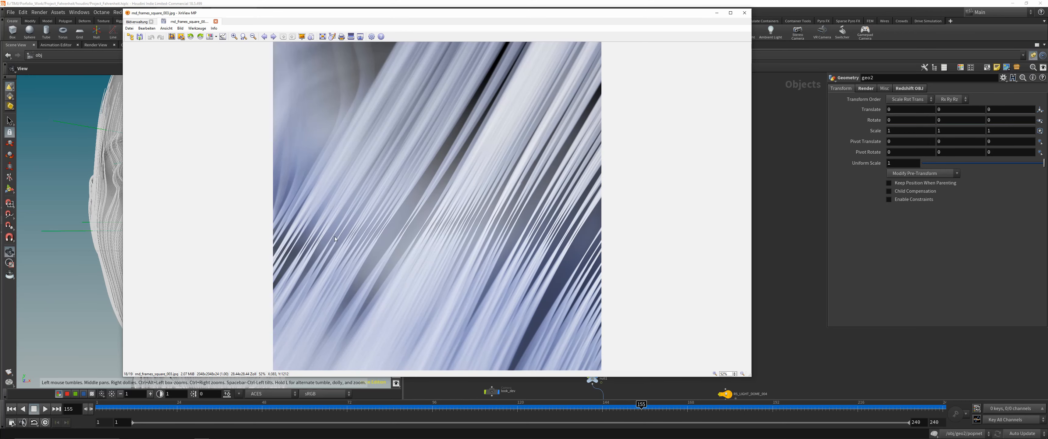
{"action": "scroll", "coordinate": [338, 234], "scroll_direction": "up", "scroll_amount": 3, "text": "ctrl"}
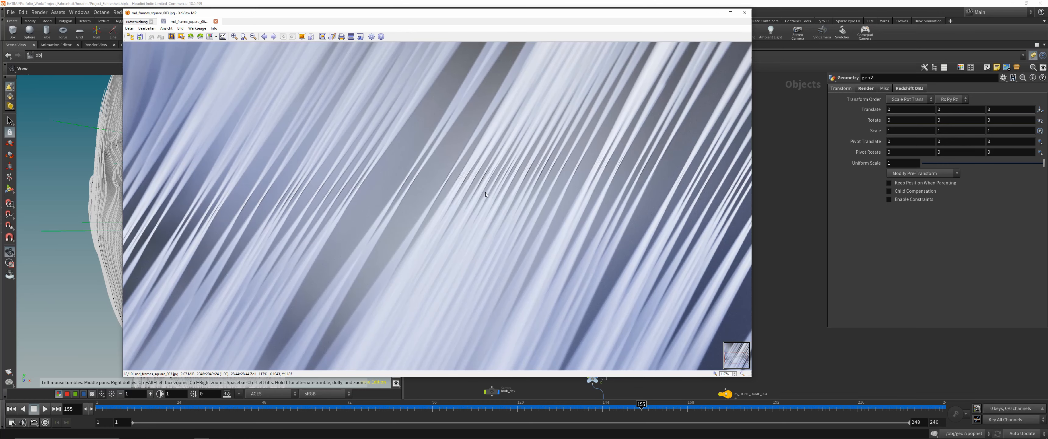
{"action": "key", "text": "Escape"}
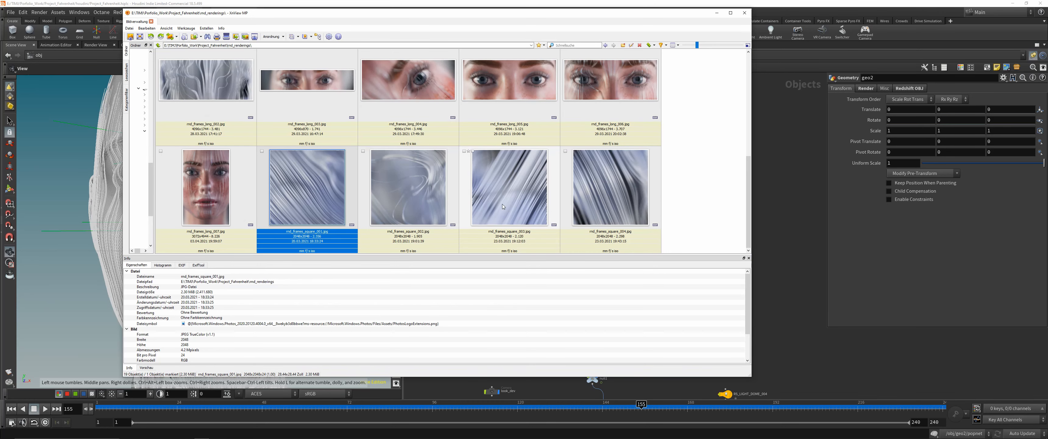
Return to the first thumbnails, select rnd_frames_further_rnd_001.jpg through 004.jpg, and switch back to Houdini.
{"action": "scroll", "coordinate": [502, 204], "scroll_direction": "up", "scroll_amount": 5}
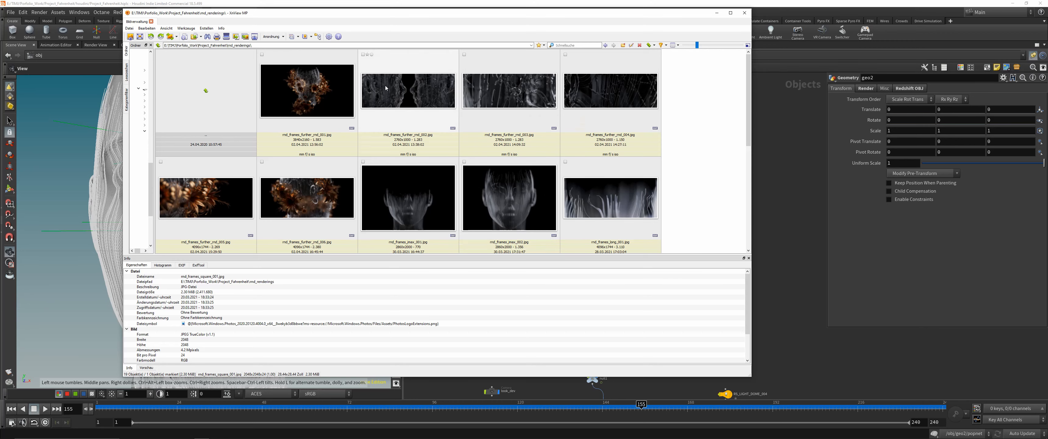
{"action": "left_click_drag", "start_coordinate": [714, 137], "coordinate": [344, 154]}
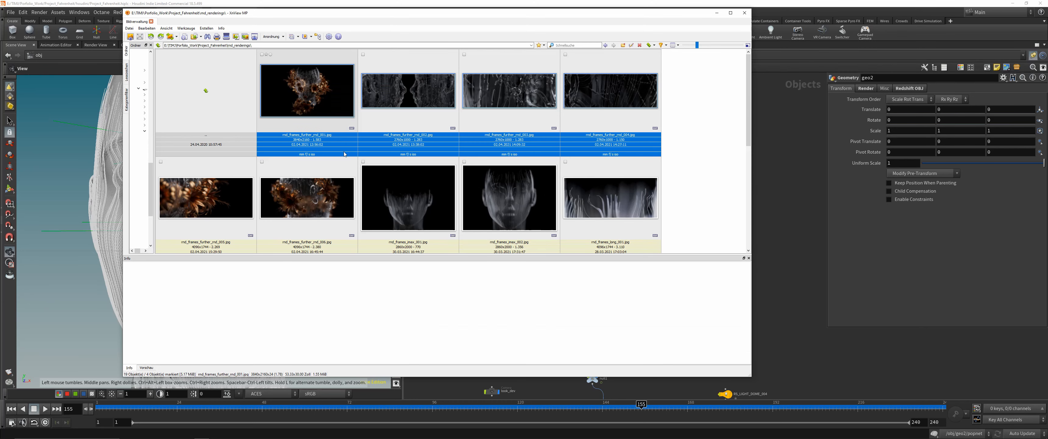
{"action": "left_click", "coordinate": [716, 177]}
{"action": "left_click", "coordinate": [716, 14]}
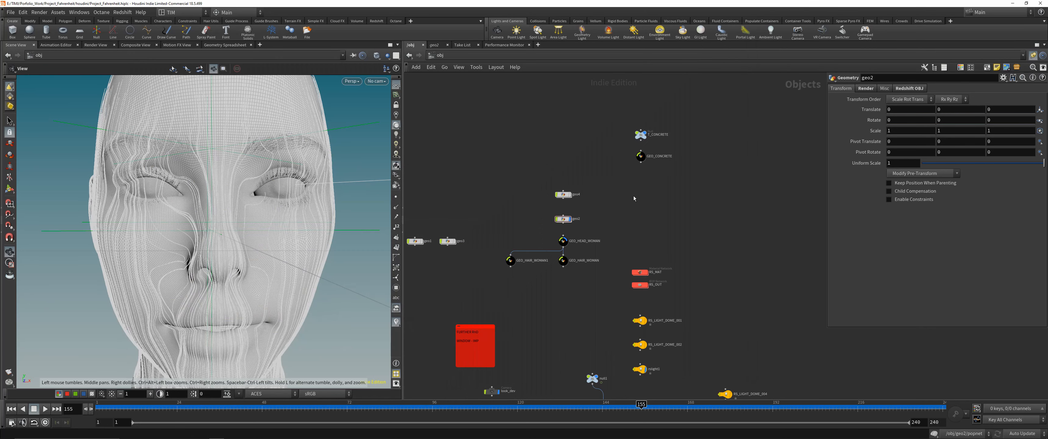
Hide the geo2 object and display geo4 instead at the object level.
{"action": "middle_click_drag", "start_coordinate": [634, 196], "coordinate": [644, 186]}
{"action": "left_click", "coordinate": [575, 183]}
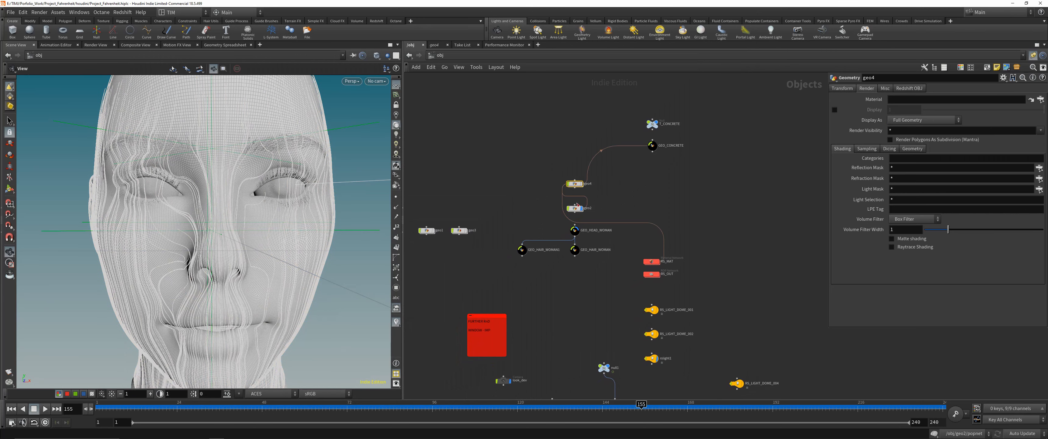
{"action": "left_click_drag", "start_coordinate": [535, 220], "coordinate": [605, 204]}
{"action": "left_click", "coordinate": [581, 208]}
{"action": "left_click_drag", "start_coordinate": [524, 202], "coordinate": [599, 172]}
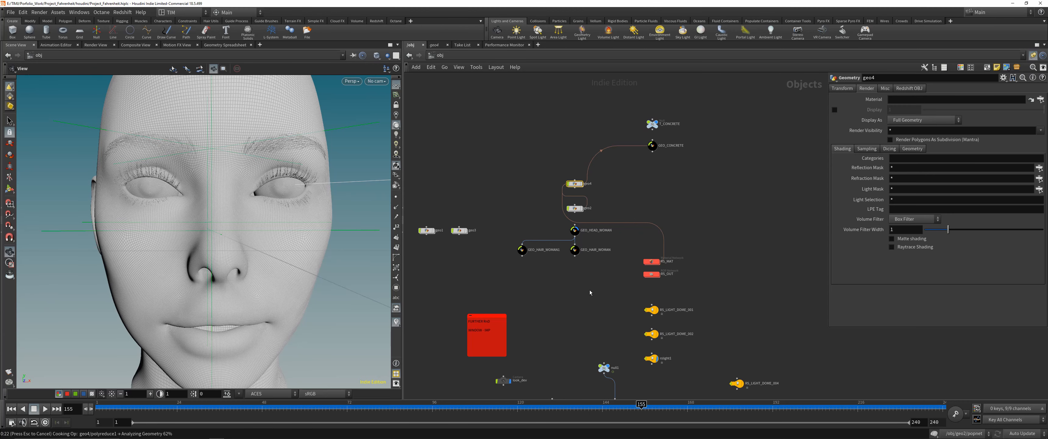
Switch to the image viewer, view rnd_frames_long_005.jpg and rnd_frames_long_006.jpg, and return to Houdini.
{"action": "left_click", "coordinate": [222, 433]}
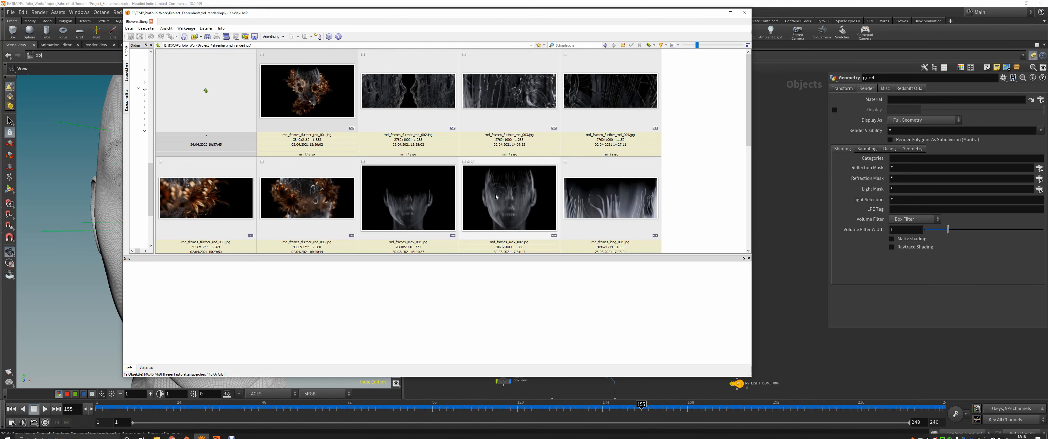
{"action": "double_click", "coordinate": [507, 115]}
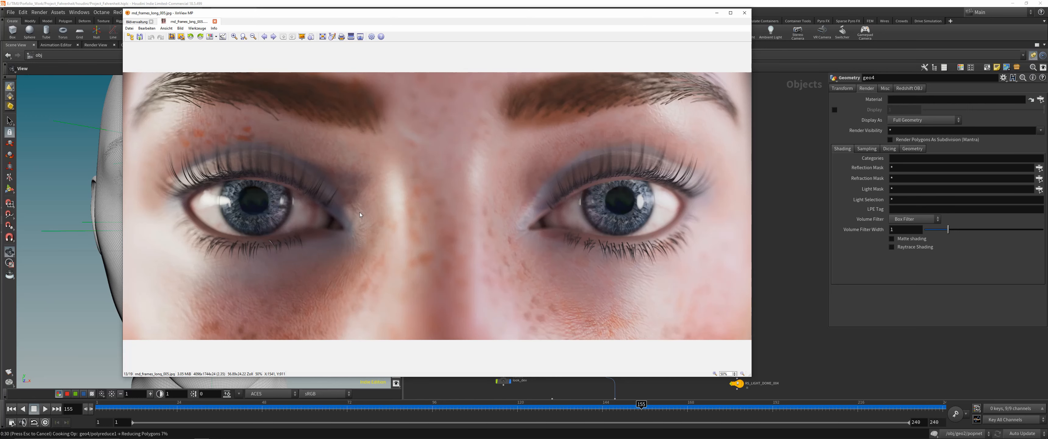
{"action": "key", "text": "Escape"}
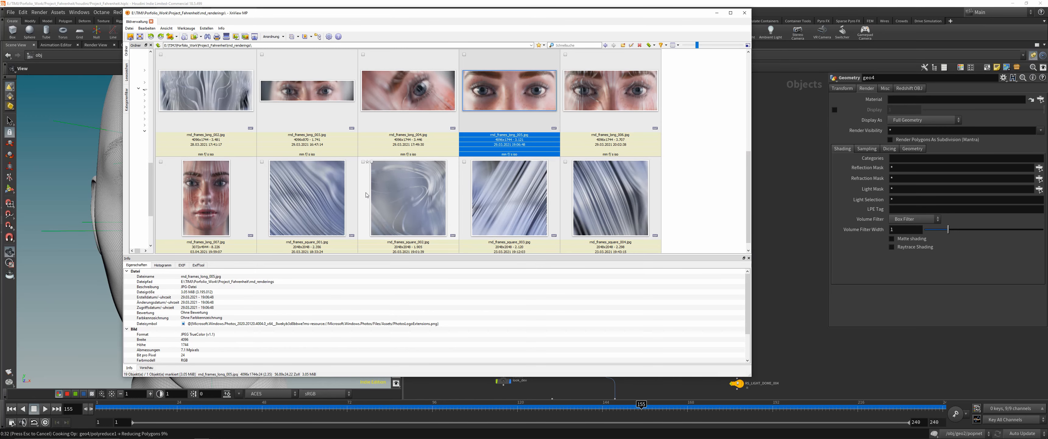
{"action": "double_click", "coordinate": [600, 125]}
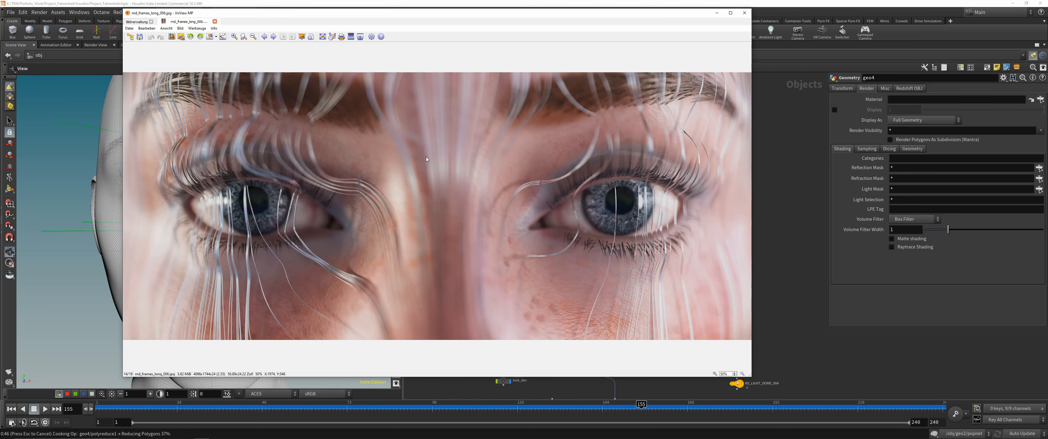
{"action": "key", "text": "Escape"}
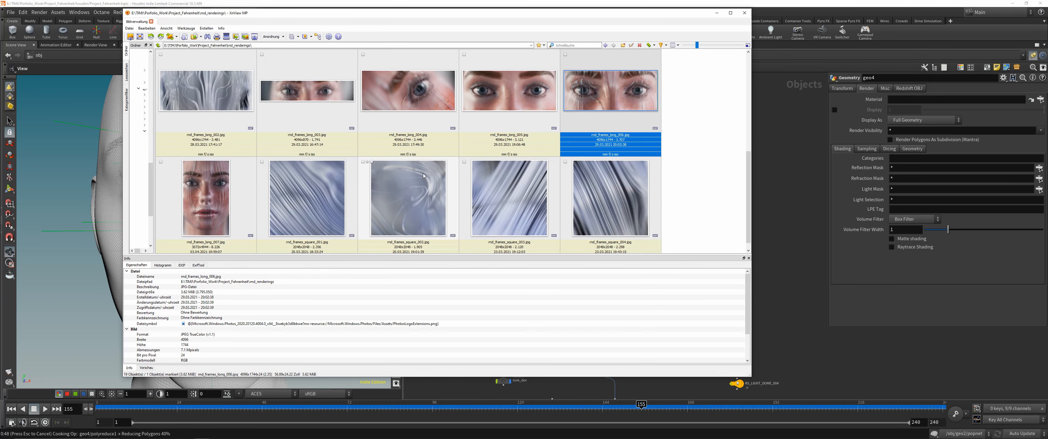
{"action": "left_click", "coordinate": [717, 14]}
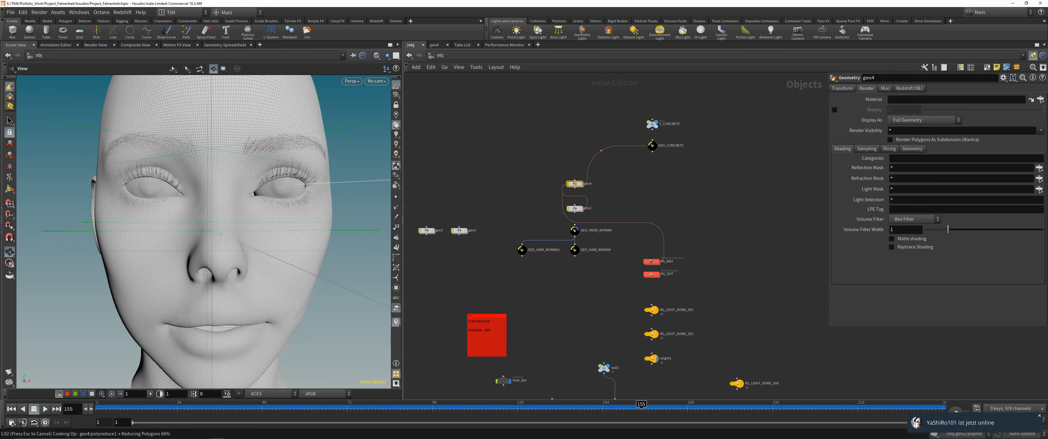
{"action": "left_click", "coordinate": [232, 436]}
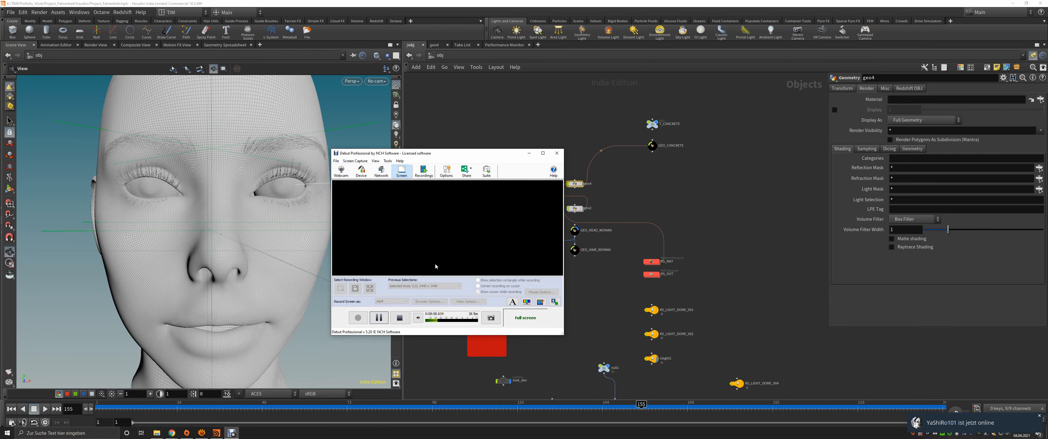
{"action": "left_click", "coordinate": [231, 436]}
View the render rnd_frames_further_rnd_002.jpg in the image viewer and switch back to Houdini.
{"action": "left_click", "coordinate": [201, 436]}
{"action": "scroll", "coordinate": [339, 163], "scroll_direction": "up", "scroll_amount": 3}
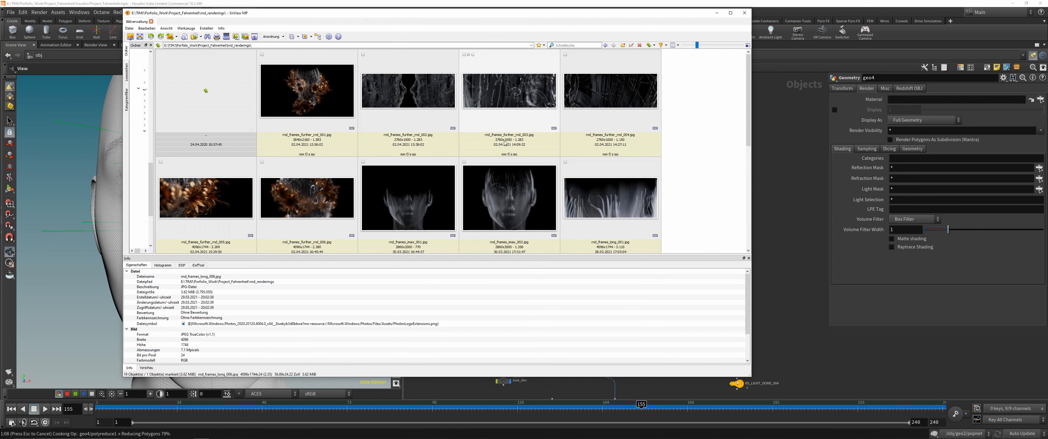
{"action": "scroll", "coordinate": [495, 157], "scroll_direction": "down", "scroll_amount": 3}
{"action": "scroll", "coordinate": [495, 156], "scroll_direction": "up", "scroll_amount": 3}
{"action": "double_click", "coordinate": [427, 122]}
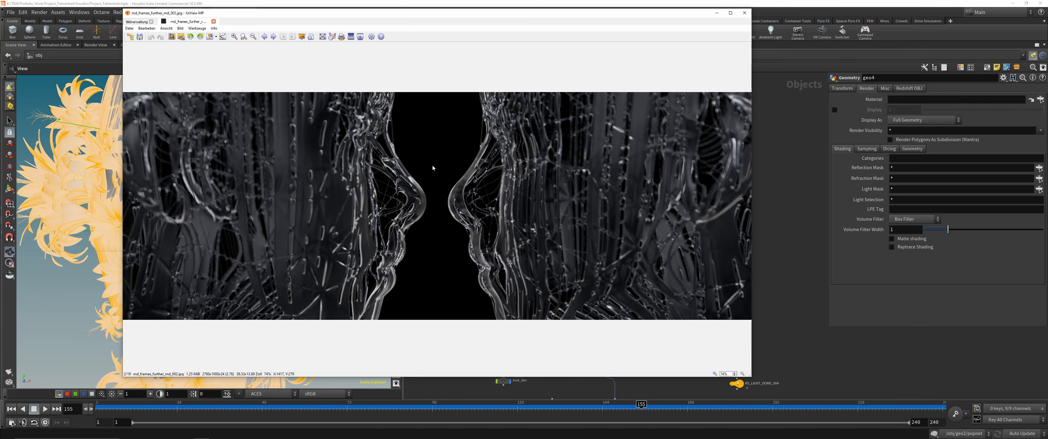
{"action": "left_click", "coordinate": [767, 183]}
Open the geometry network inside the geo4 object.
{"action": "middle_click_drag", "start_coordinate": [695, 134], "coordinate": [685, 153]}
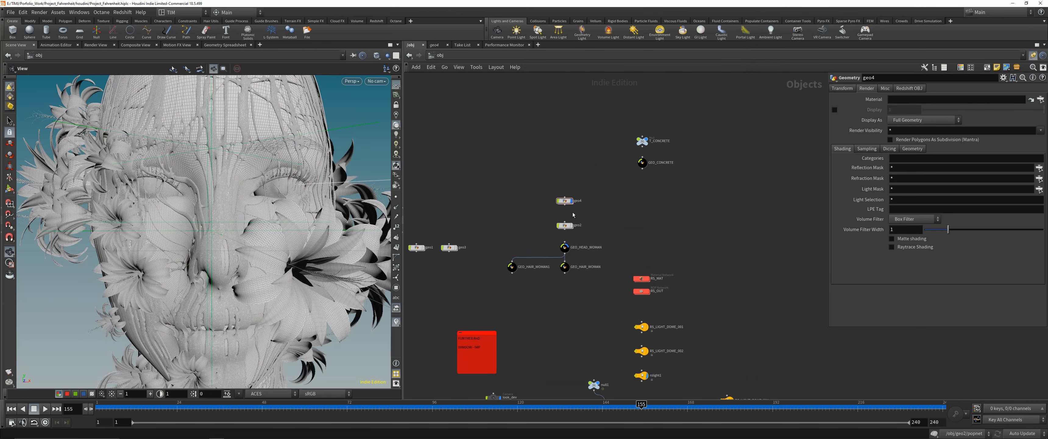
{"action": "scroll", "coordinate": [573, 214], "scroll_direction": "up", "scroll_amount": 4}
{"action": "left_click_drag", "start_coordinate": [510, 157], "coordinate": [594, 199]}
{"action": "double_click", "coordinate": [560, 192]}
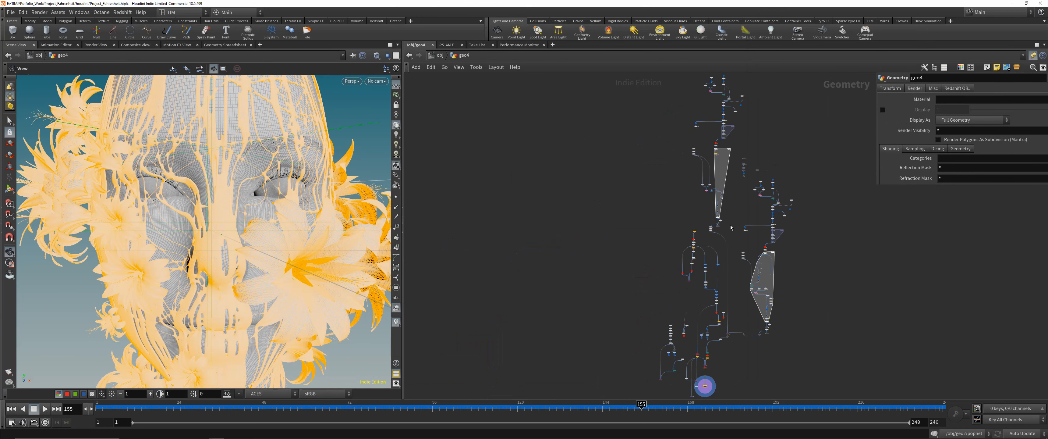
Find the OUT_HEAD null in the geo4 network, display it and inspect the branching head mesh from several distances.
{"action": "scroll", "coordinate": [657, 215], "scroll_direction": "up", "scroll_amount": 4}
{"action": "middle_click_drag", "start_coordinate": [657, 215], "coordinate": [749, 209]}
{"action": "scroll", "coordinate": [749, 219], "scroll_direction": "down", "scroll_amount": 2}
{"action": "middle_click_drag", "start_coordinate": [849, 315], "coordinate": [693, 178]}
{"action": "scroll", "coordinate": [635, 228], "scroll_direction": "up", "scroll_amount": 3}
{"action": "middle_click_drag", "start_coordinate": [637, 252], "coordinate": [626, 205]}
{"action": "scroll", "coordinate": [627, 205], "scroll_direction": "up", "scroll_amount": 2}
{"action": "middle_click_drag", "start_coordinate": [651, 108], "coordinate": [653, 216]}
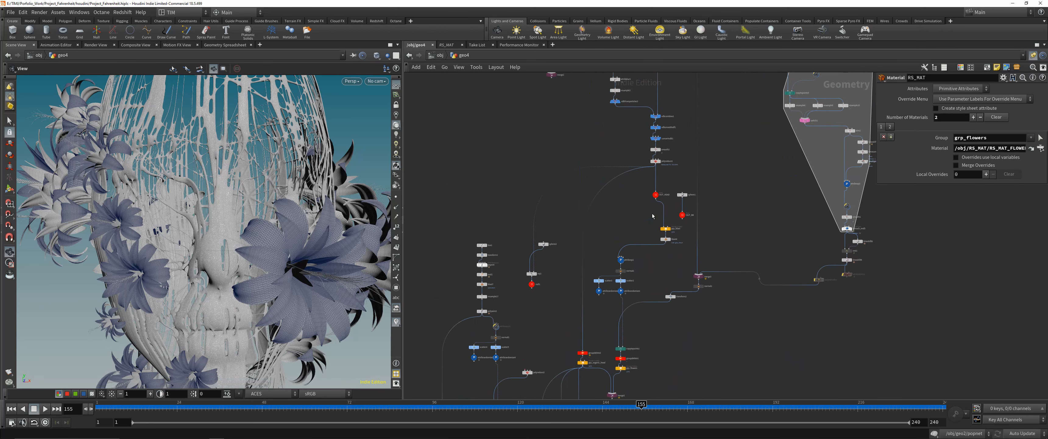
{"action": "scroll", "coordinate": [649, 194], "scroll_direction": "up", "scroll_amount": 3}
{"action": "left_click", "coordinate": [659, 196]}
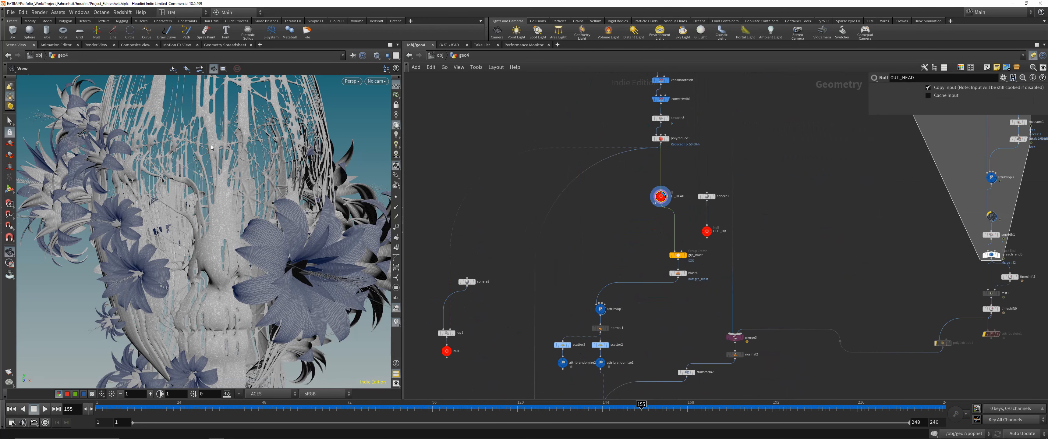
{"action": "scroll", "coordinate": [211, 146], "scroll_direction": "down", "scroll_amount": 10}
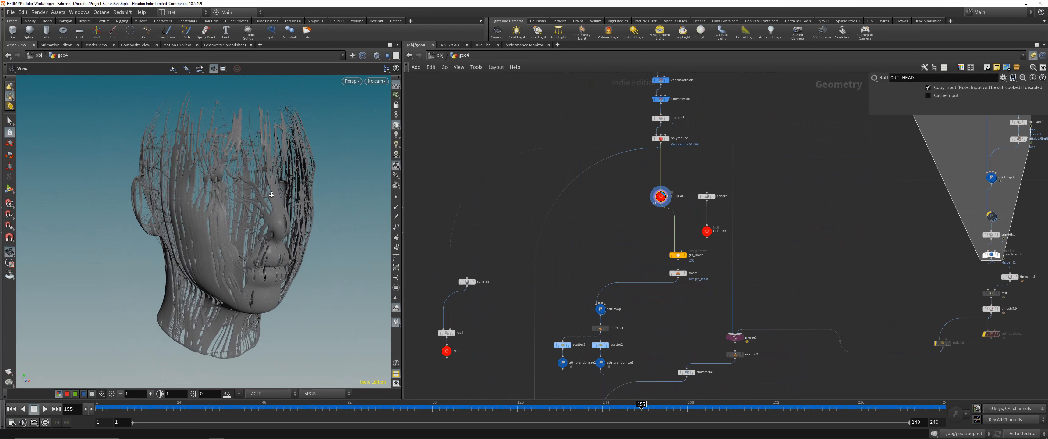
{"action": "scroll", "coordinate": [271, 194], "scroll_direction": "up", "scroll_amount": 2}
{"action": "scroll", "coordinate": [271, 194], "scroll_direction": "up", "scroll_amount": 8}
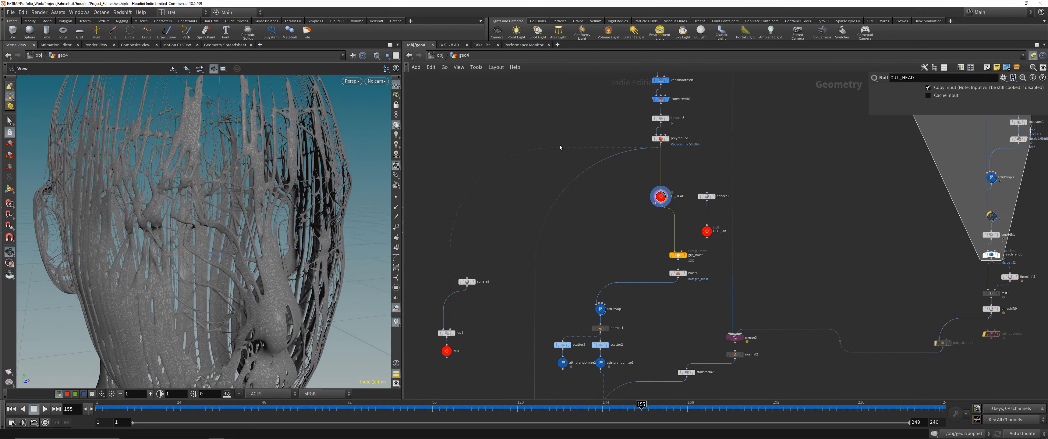
Display null3 below object_merge1 and inspect the imported head lines.
{"action": "middle_click_drag", "start_coordinate": [560, 147], "coordinate": [586, 345]}
{"action": "left_click", "coordinate": [549, 223]}
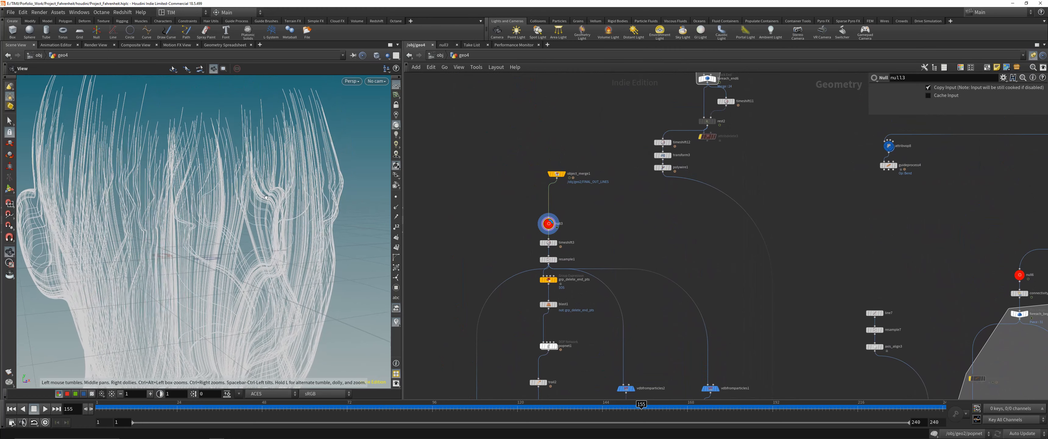
{"action": "scroll", "coordinate": [266, 197], "scroll_direction": "down", "scroll_amount": 4}
{"action": "middle_click_drag", "start_coordinate": [296, 220], "coordinate": [288, 198]}
Display the timeshift3 node below null3 and examine its frozen line strands around the head.
{"action": "left_click", "coordinate": [556, 242]}
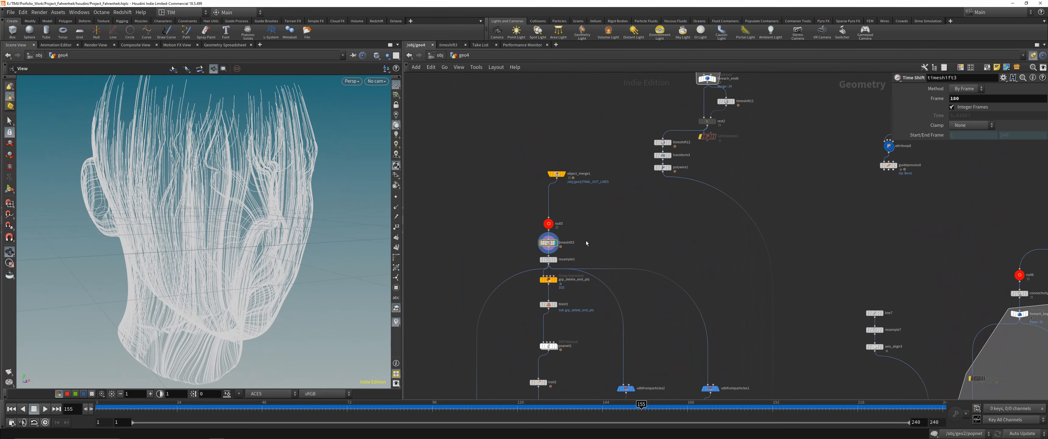
{"action": "middle_click_drag", "start_coordinate": [234, 151], "coordinate": [231, 174]}
{"action": "right_click_drag", "start_coordinate": [231, 174], "coordinate": [228, 195]}
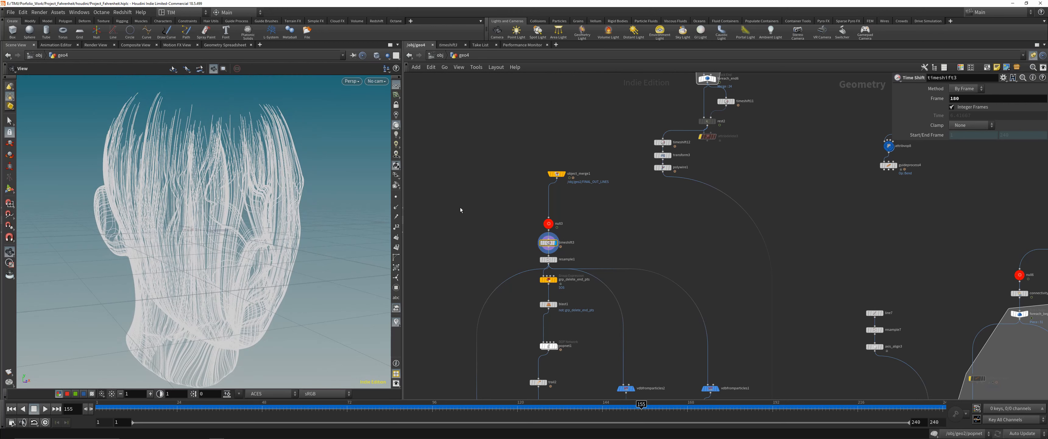
{"action": "scroll", "coordinate": [545, 234], "scroll_direction": "up", "scroll_amount": 3}
{"action": "mouse_move", "coordinate": [537, 269]}
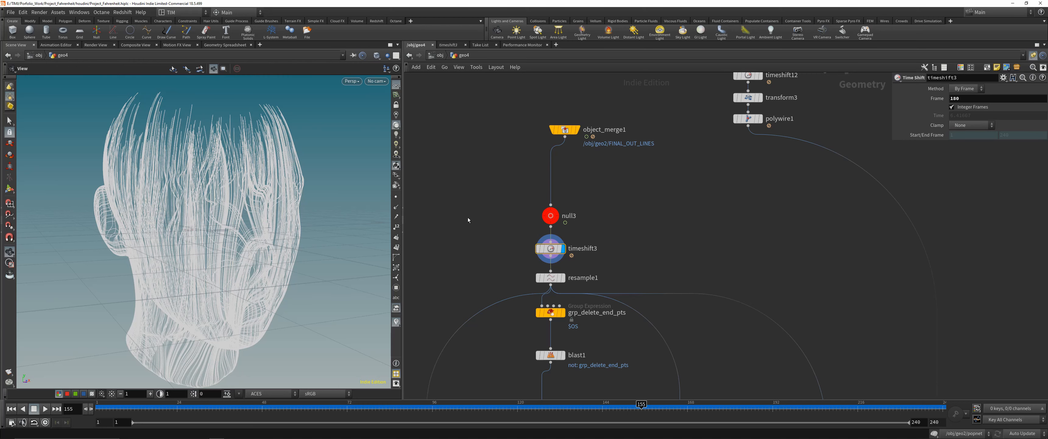
{"action": "left_click_drag", "start_coordinate": [371, 225], "coordinate": [448, 236]}
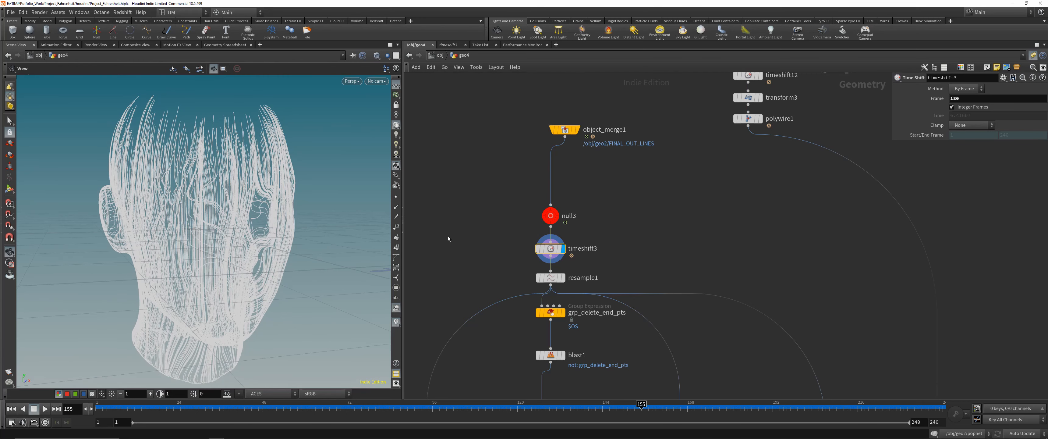
Add a Time Shift node beside timeshift3.
{"action": "mouse_move", "coordinate": [569, 249]}
{"action": "key", "text": "Tab"}
{"action": "type", "text": "ti"}
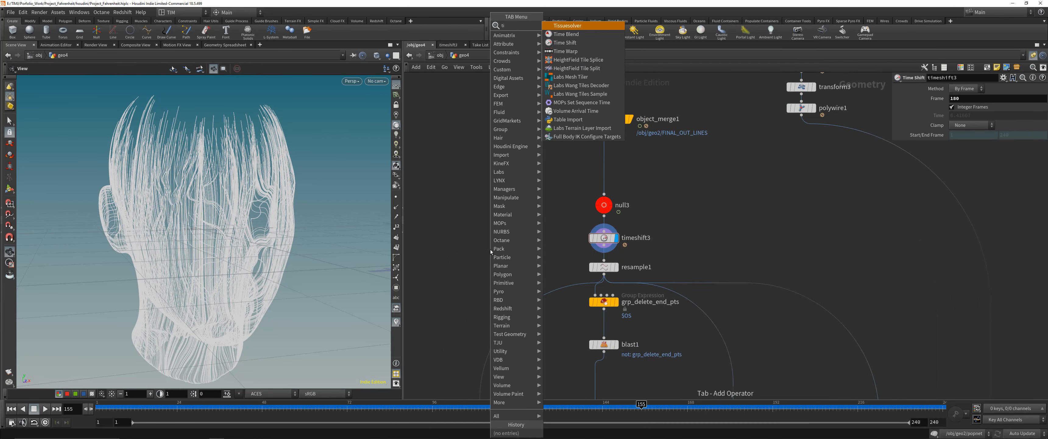
{"action": "key", "text": "Down"}
{"action": "key", "text": "Down"}
{"action": "key", "text": "Return"}
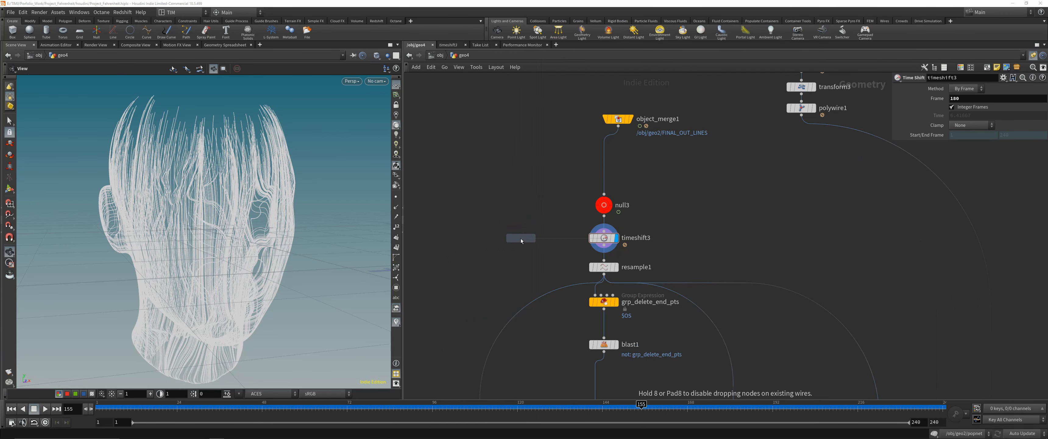
{"action": "left_click", "coordinate": [520, 238]}
Delete the Frame channel of the unconnected Time Shift node and remove that node from the network.
{"action": "right_click", "coordinate": [934, 99]}
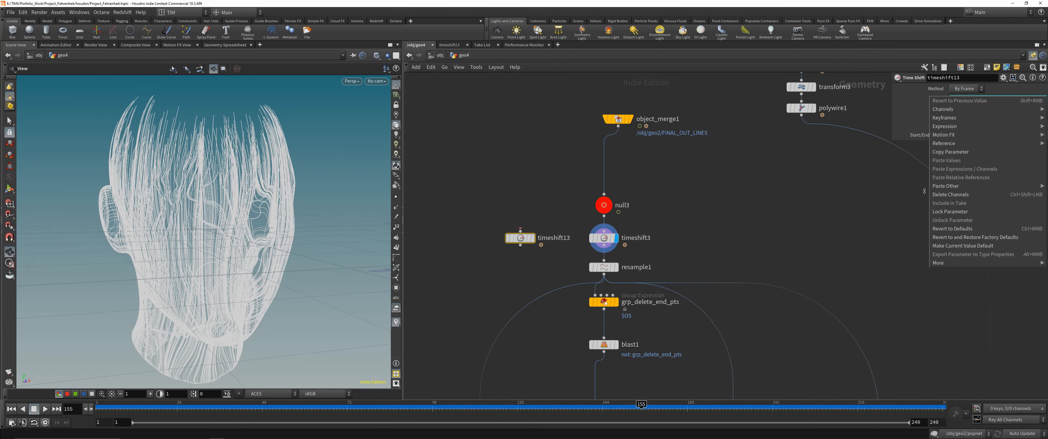
{"action": "left_click", "coordinate": [942, 198]}
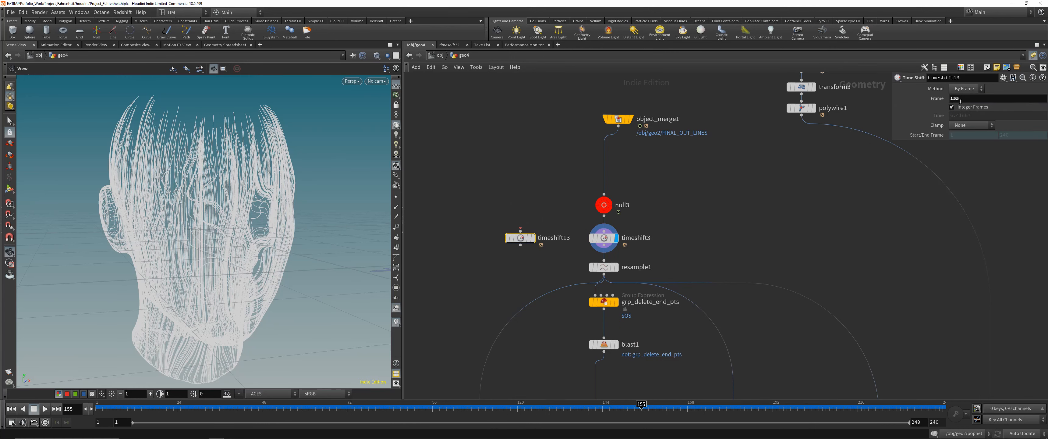
{"action": "left_click_drag", "start_coordinate": [506, 190], "coordinate": [535, 254]}
{"action": "key", "text": "Delete"}
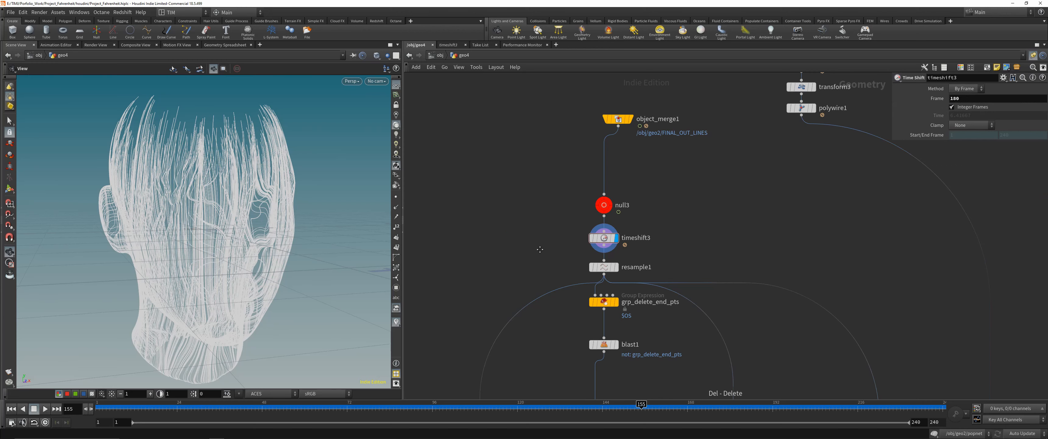
Display the resample1 node below timeshift3 to show the resampled lines and their settings.
{"action": "key", "text": "h"}
{"action": "middle_click_drag", "start_coordinate": [557, 299], "coordinate": [529, 236]}
{"action": "scroll", "coordinate": [483, 136], "scroll_direction": "up", "scroll_amount": 3}
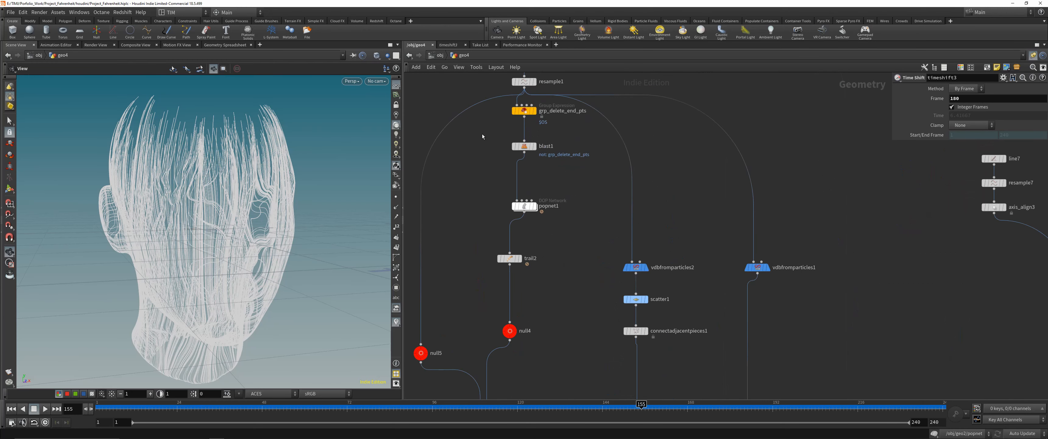
{"action": "middle_click_drag", "start_coordinate": [498, 127], "coordinate": [483, 203]}
{"action": "left_click", "coordinate": [510, 158]}
{"action": "left_click", "coordinate": [520, 159]}
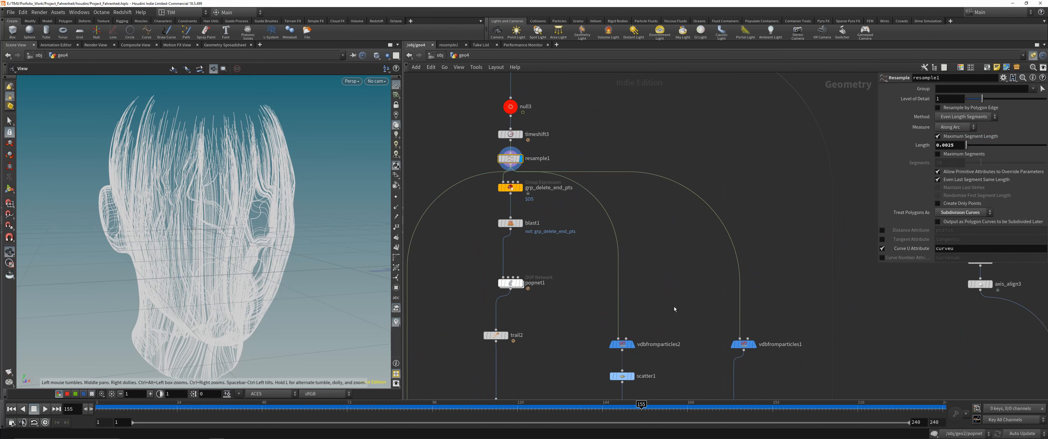
Display the vdbfromparticles2 node and inspect its fog volume in the viewport.
{"action": "middle_click_drag", "start_coordinate": [676, 308], "coordinate": [632, 197]}
{"action": "scroll", "coordinate": [633, 198], "scroll_direction": "down", "scroll_amount": 3}
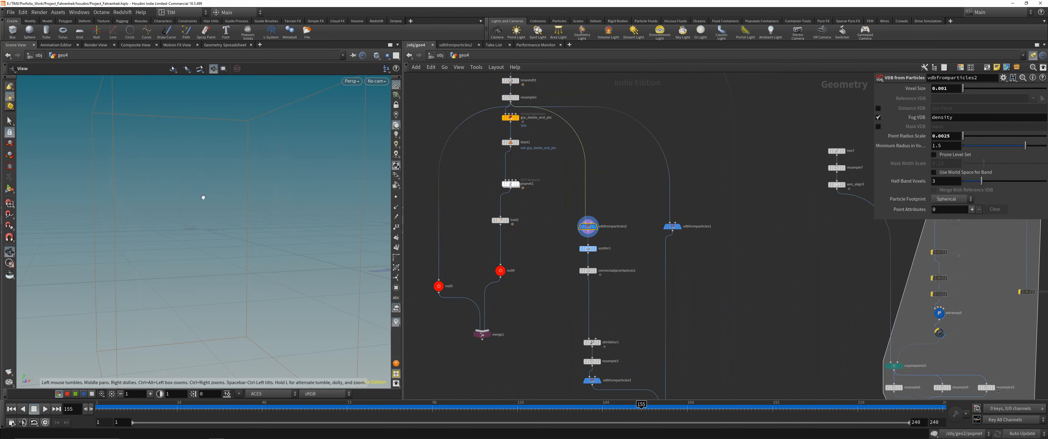
{"action": "left_click_drag", "start_coordinate": [268, 222], "coordinate": [263, 212]}
Add a Volume Visualization node fed by vdbfromparticles2, place it beside the branch and display it.
{"action": "key", "text": "Tab"}
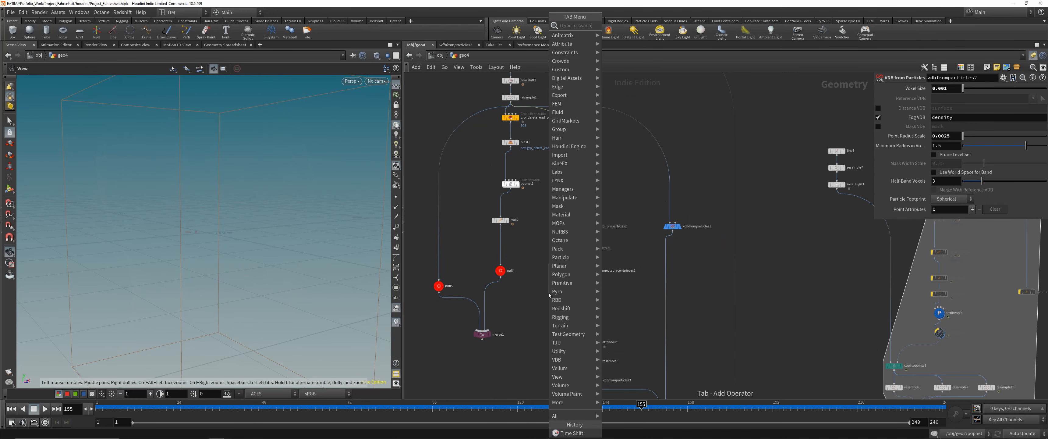
{"action": "type", "text": "volo"}
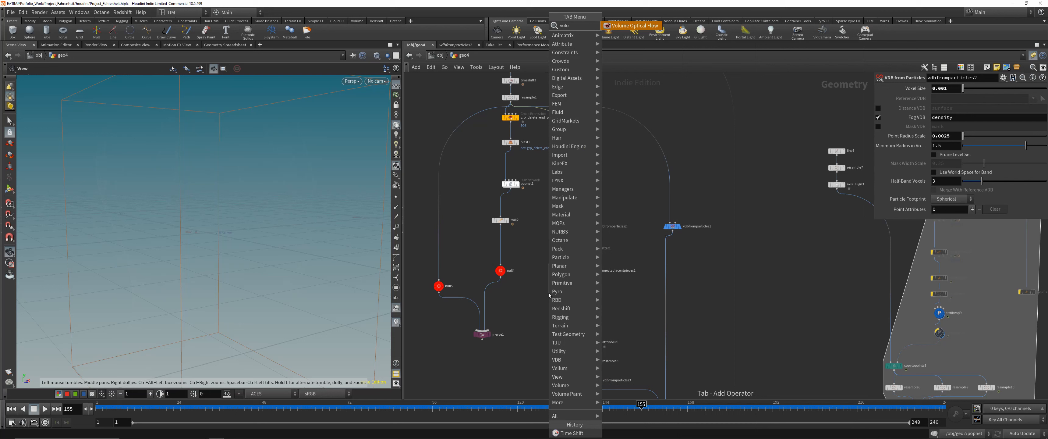
{"action": "key", "text": "BackSpace"}
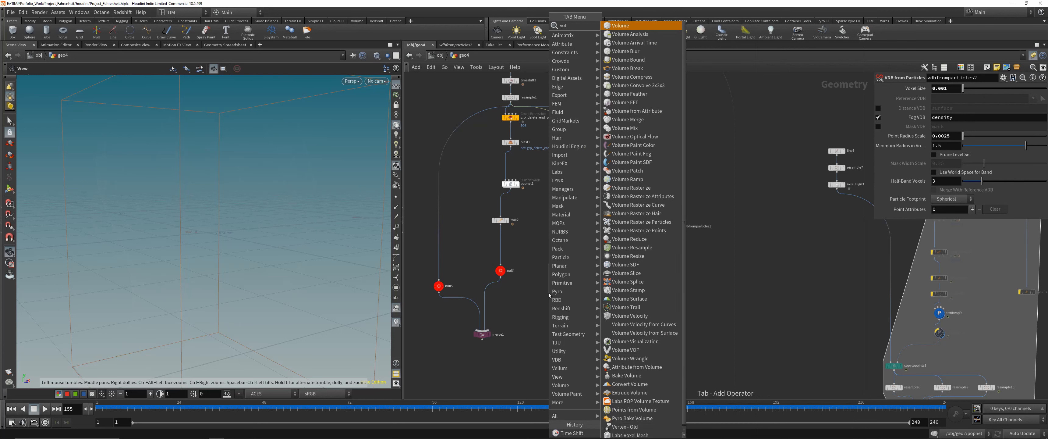
{"action": "mouse_move", "coordinate": [574, 282]}
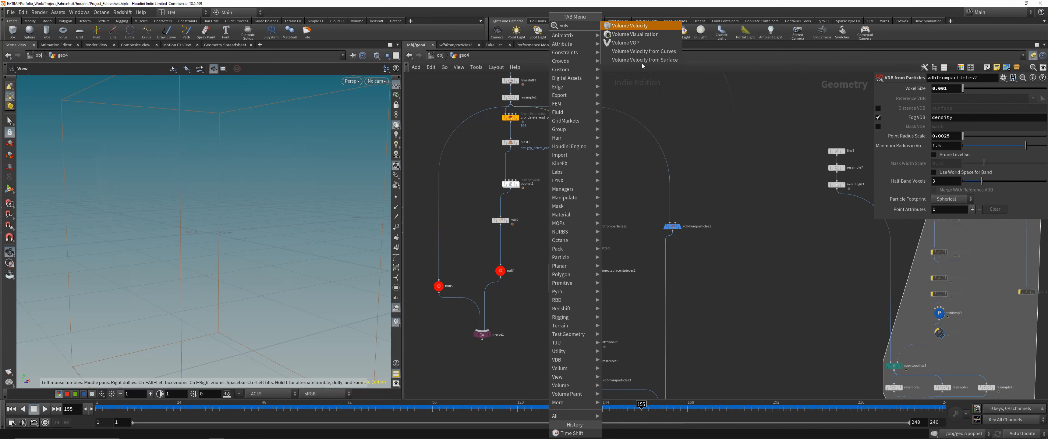
{"action": "left_click", "coordinate": [634, 43]}
{"action": "left_click", "coordinate": [548, 292]}
{"action": "left_click", "coordinate": [554, 292]}
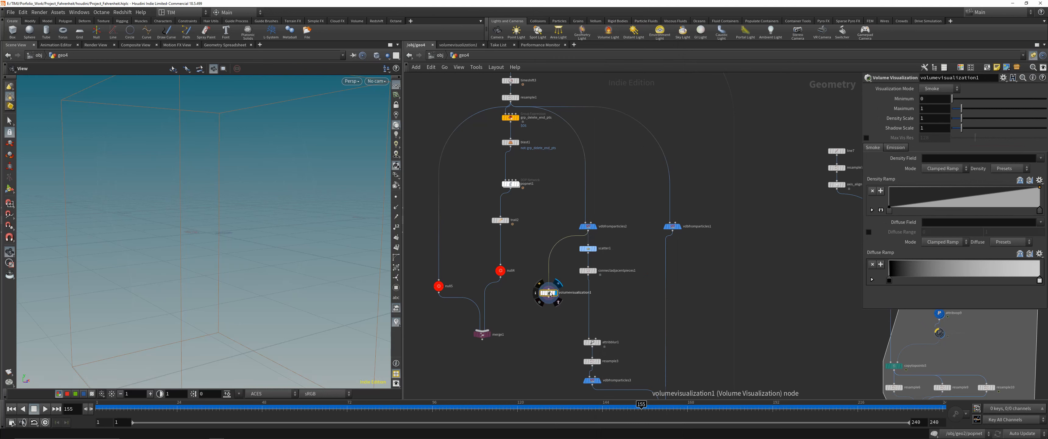
{"action": "left_click_drag", "start_coordinate": [547, 292], "coordinate": [539, 294]}
Set the volume visualization's density field to density and its density scale to 10, and inspect the fog head.
{"action": "left_click", "coordinate": [1040, 158]}
{"action": "left_click", "coordinate": [1029, 165]}
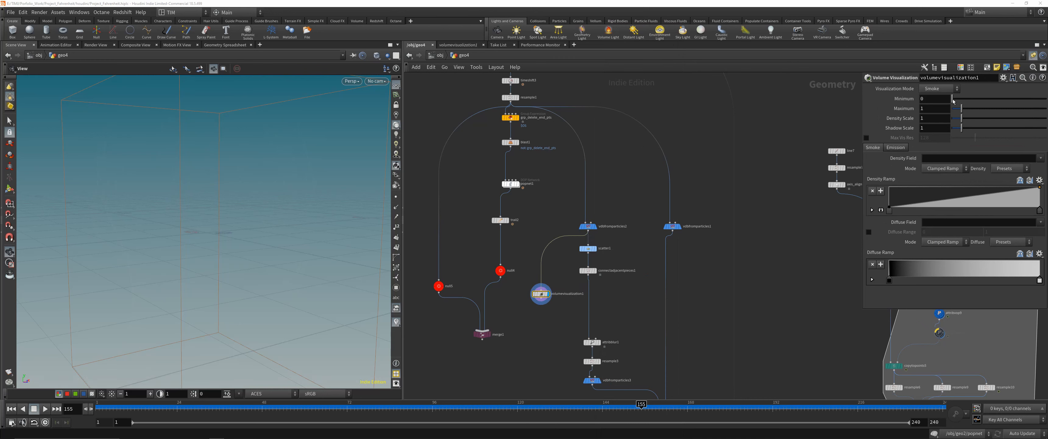
{"action": "left_click_drag", "start_coordinate": [1034, 122], "coordinate": [1046, 120]}
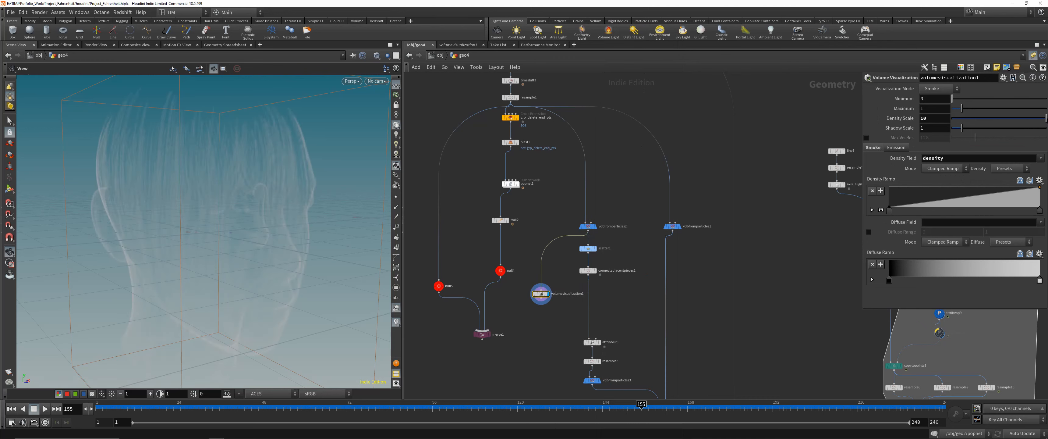
{"action": "left_click_drag", "start_coordinate": [297, 194], "coordinate": [220, 199]}
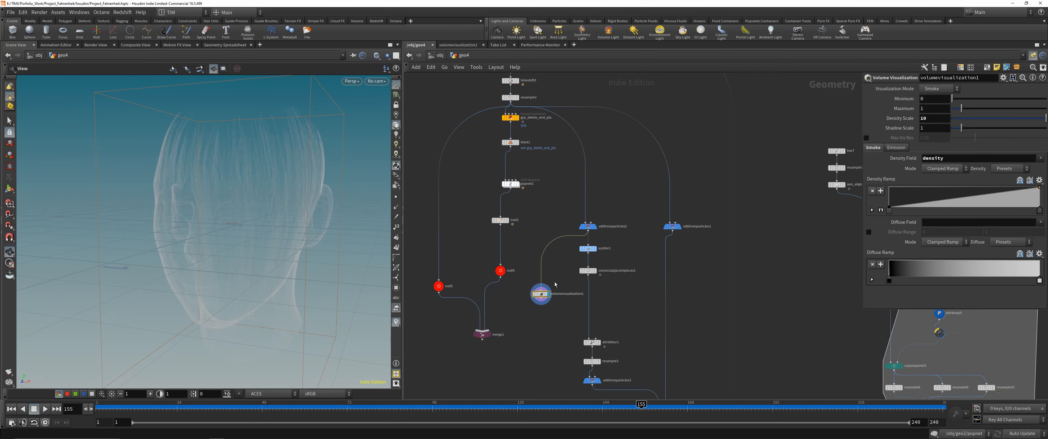
Display scatter1 and connectadjacentpieces1 below vdbfromparticles2 in turn and show the settings of each.
{"action": "scroll", "coordinate": [587, 225], "scroll_direction": "up", "scroll_amount": 4}
{"action": "left_click", "coordinate": [587, 225]}
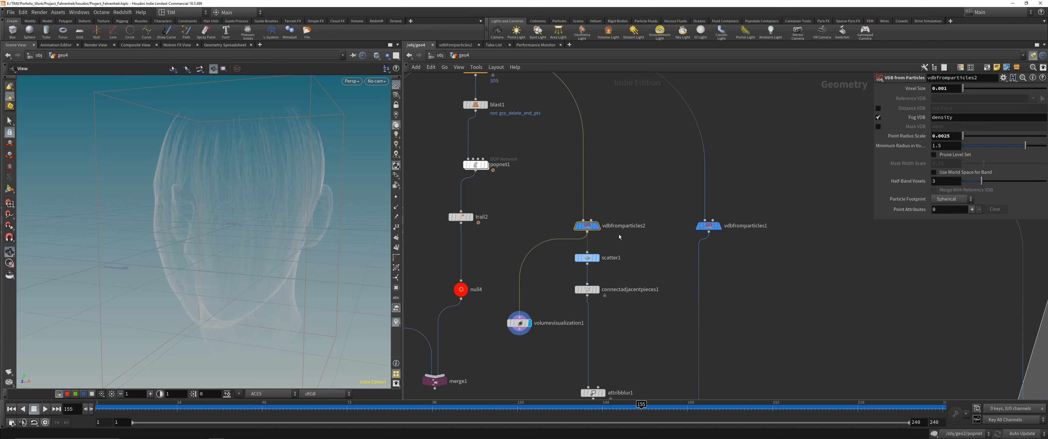
{"action": "scroll", "coordinate": [602, 257], "scroll_direction": "down", "scroll_amount": 3}
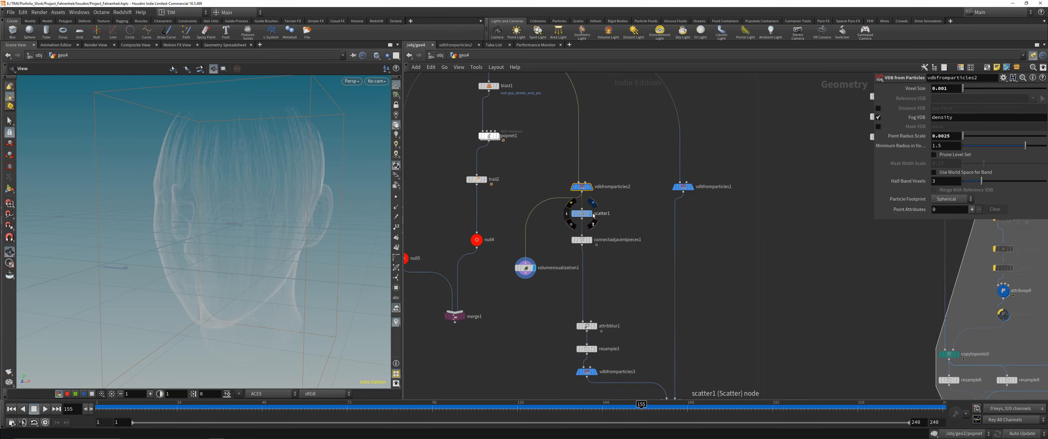
{"action": "left_click", "coordinate": [593, 216]}
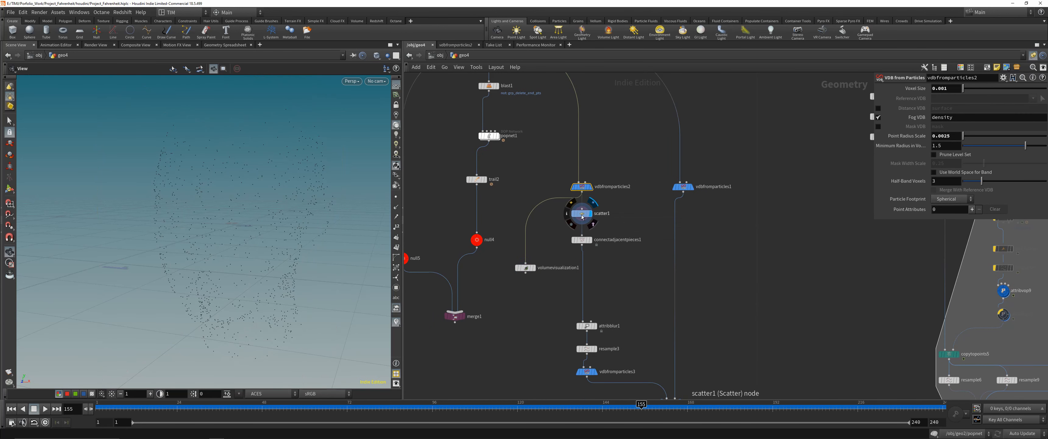
{"action": "left_click", "coordinate": [582, 215]}
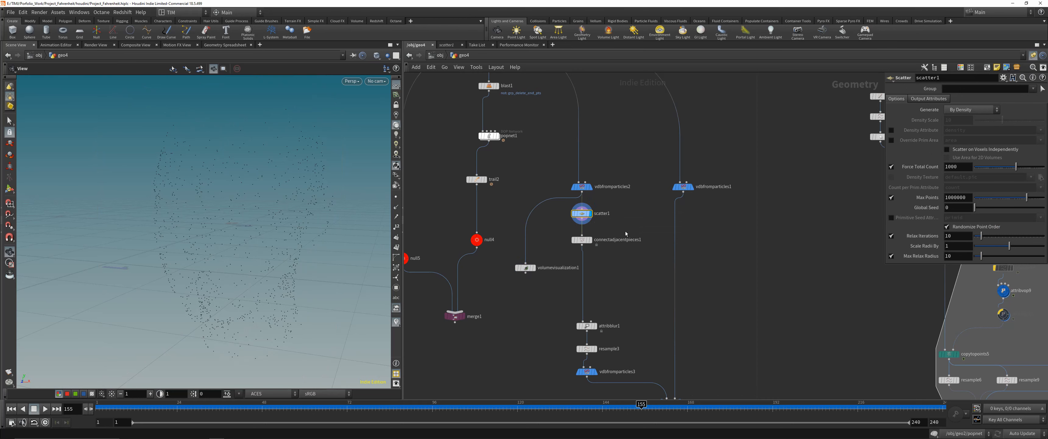
{"action": "left_click", "coordinate": [593, 240]}
{"action": "left_click", "coordinate": [582, 240]}
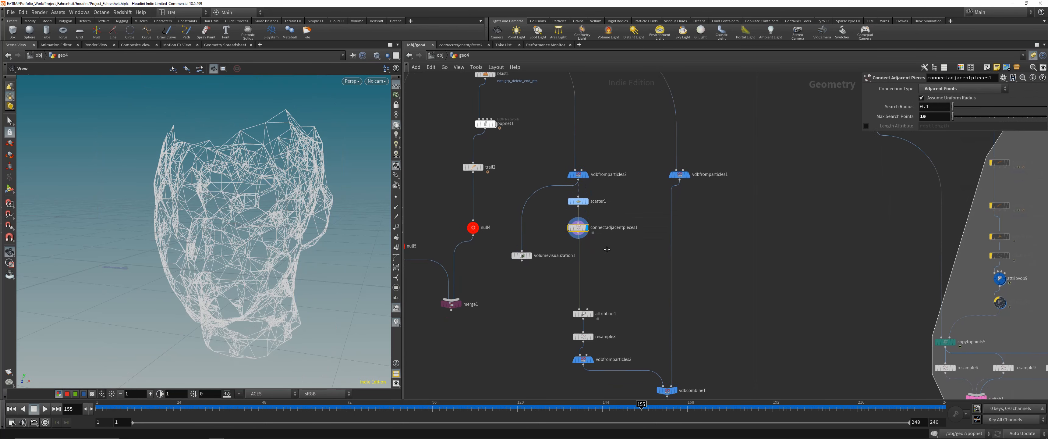
Display the vdbfromparticles3 web and review its settings together with those of attribblur1.
{"action": "middle_click_drag", "start_coordinate": [607, 249], "coordinate": [588, 178]}
{"action": "left_click", "coordinate": [572, 287]}
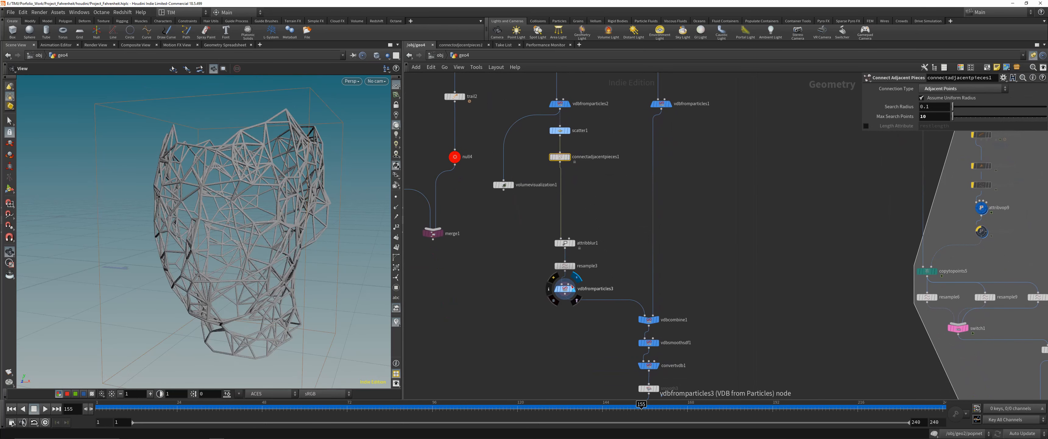
{"action": "left_click", "coordinate": [565, 289]}
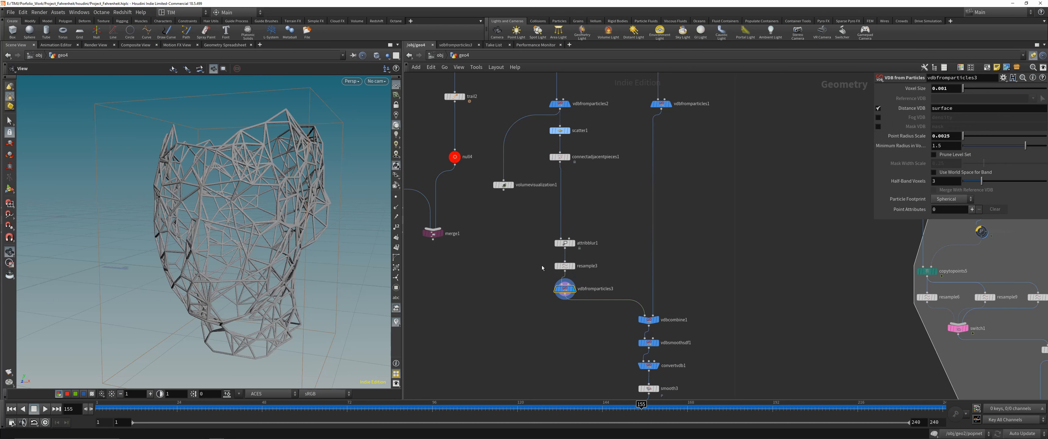
{"action": "left_click", "coordinate": [564, 243]}
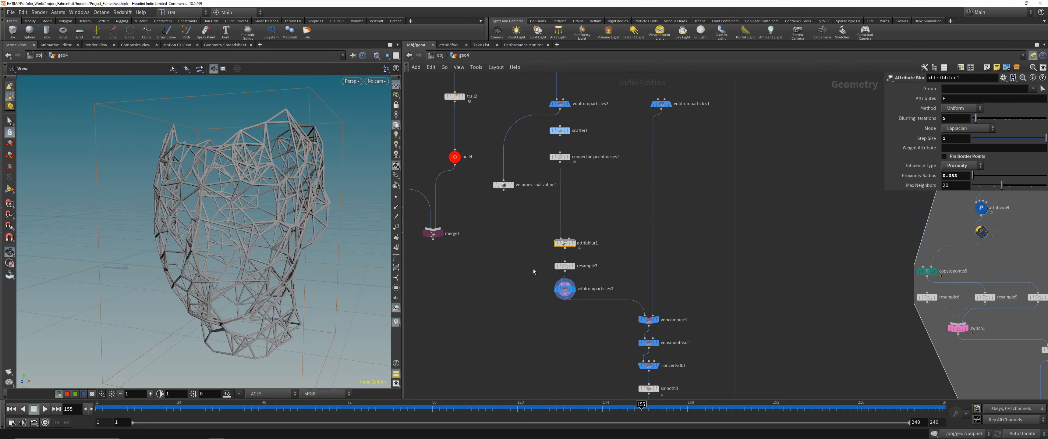
{"action": "left_click", "coordinate": [565, 289]}
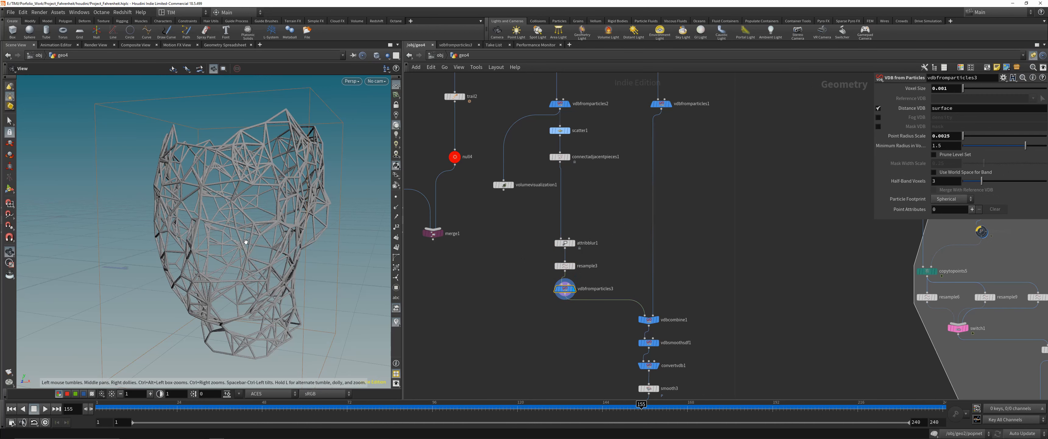
{"action": "left_click_drag", "start_coordinate": [257, 231], "coordinate": [257, 232]}
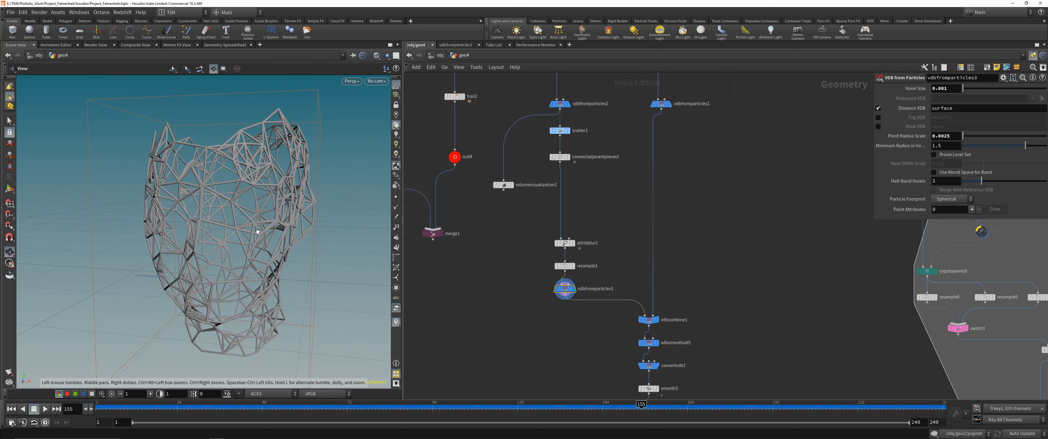
Display the vdbfromparticles1 strands and the vdbcombine1 union with the web, showing the settings of both.
{"action": "scroll", "coordinate": [613, 164], "scroll_direction": "down", "scroll_amount": 2}
{"action": "left_click", "coordinate": [636, 157]}
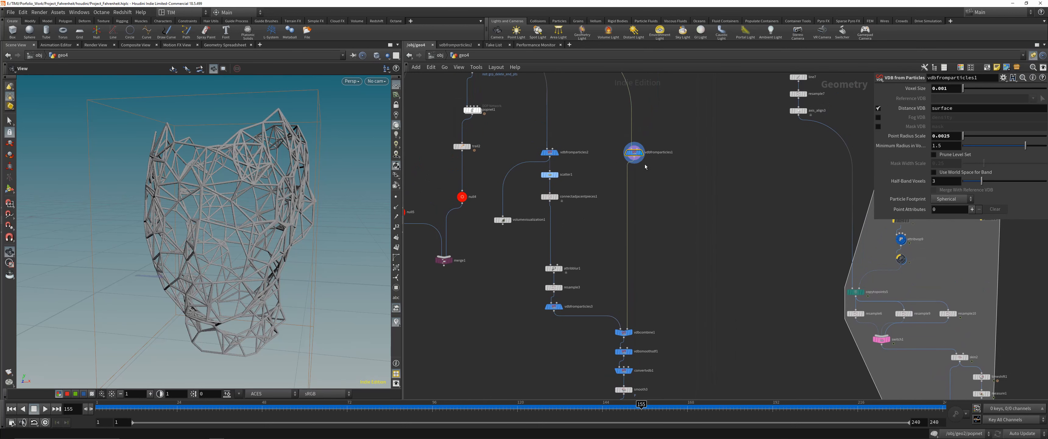
{"action": "left_click", "coordinate": [642, 153]}
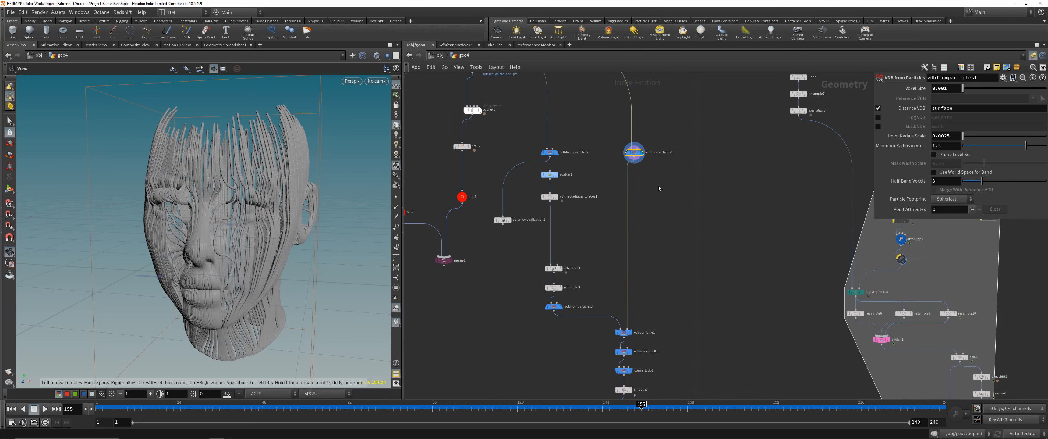
{"action": "left_click", "coordinate": [630, 332]}
{"action": "middle_click_drag", "start_coordinate": [584, 346], "coordinate": [581, 316]}
{"action": "left_click", "coordinate": [618, 304]}
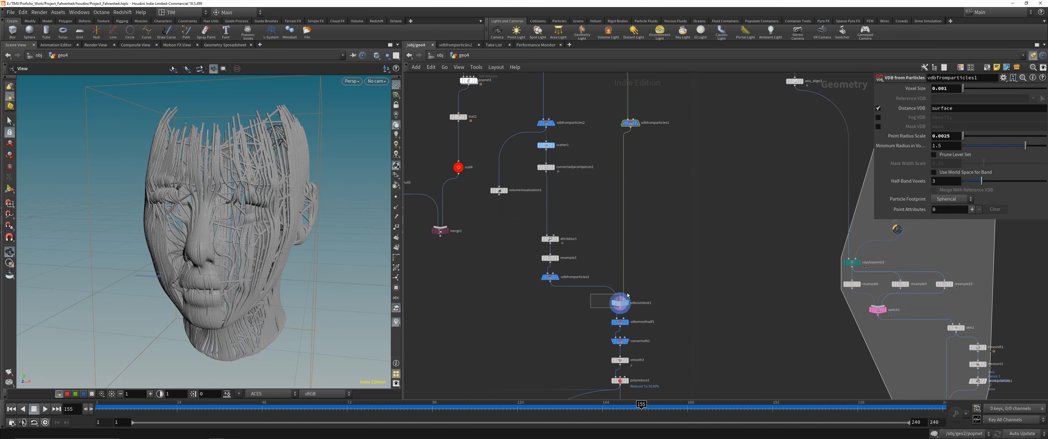
{"action": "middle_click_drag", "start_coordinate": [571, 372], "coordinate": [564, 281]}
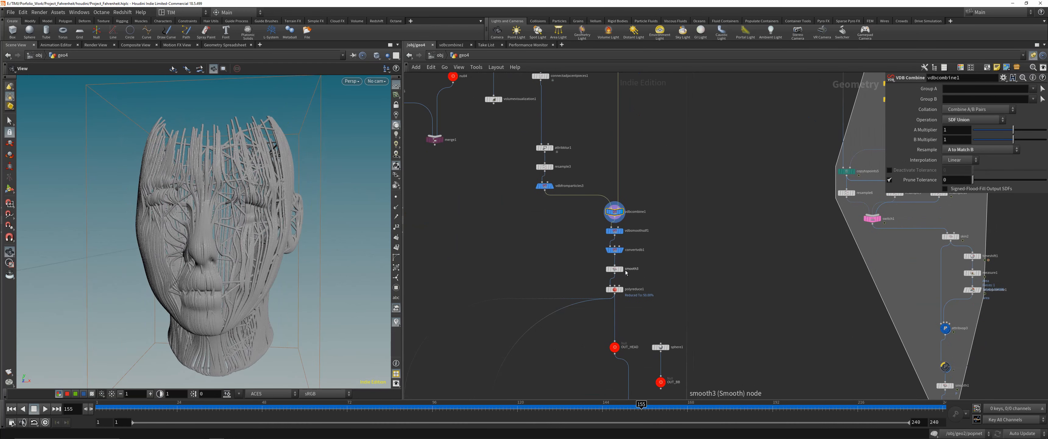
Display the smooth3 result with its settings and examine the smoothed head up close from several angles.
{"action": "scroll", "coordinate": [614, 271], "scroll_direction": "up", "scroll_amount": 2}
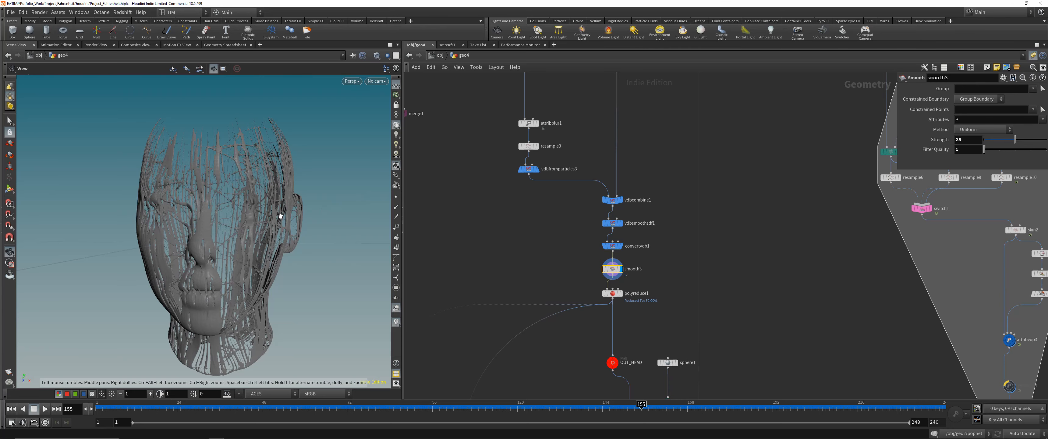
{"action": "left_click_drag", "start_coordinate": [272, 221], "coordinate": [253, 222]}
{"action": "right_click_drag", "start_coordinate": [253, 222], "coordinate": [281, 219]}
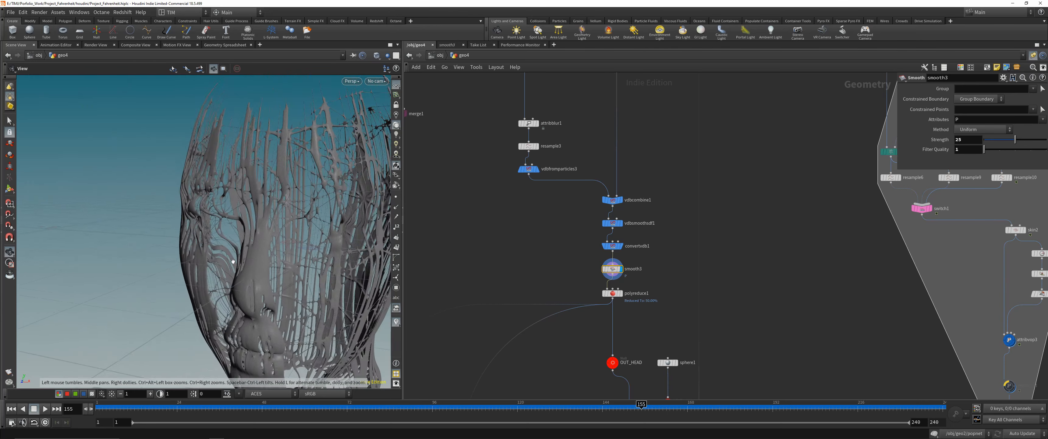
{"action": "mouse_move", "coordinate": [281, 219]}
{"action": "left_mouse_down"}
{"action": "mouse_move", "coordinate": [307, 220]}
{"action": "mouse_move", "coordinate": [295, 218]}
{"action": "left_mouse_up"}
{"action": "right_click_drag", "start_coordinate": [294, 218], "coordinate": [276, 151]}
{"action": "left_click_drag", "start_coordinate": [277, 152], "coordinate": [242, 140]}
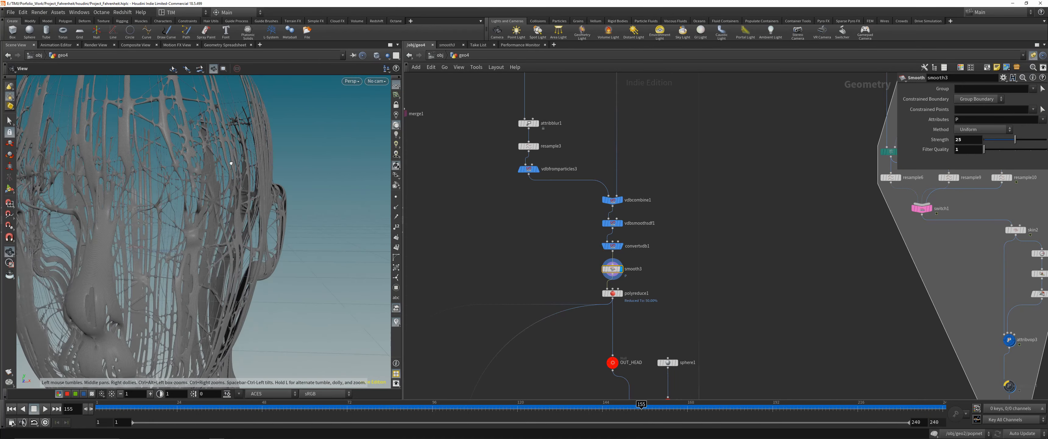
{"action": "right_click_drag", "start_coordinate": [243, 140], "coordinate": [193, 172]}
{"action": "middle_click_drag", "start_coordinate": [193, 173], "coordinate": [250, 239]}
{"action": "left_click_drag", "start_coordinate": [250, 239], "coordinate": [286, 253]}
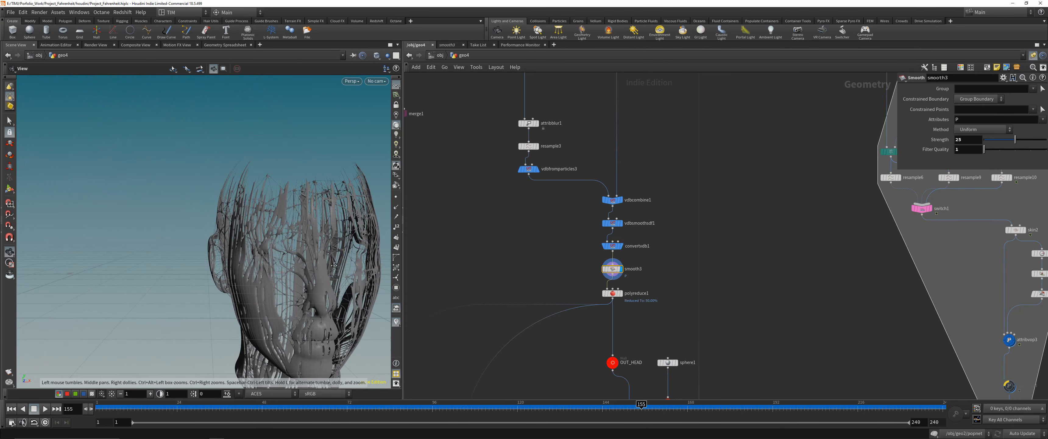
{"action": "middle_click_drag", "start_coordinate": [287, 253], "coordinate": [229, 229]}
{"action": "right_click_drag", "start_coordinate": [229, 228], "coordinate": [257, 176]}
{"action": "middle_click_drag", "start_coordinate": [257, 176], "coordinate": [266, 186]}
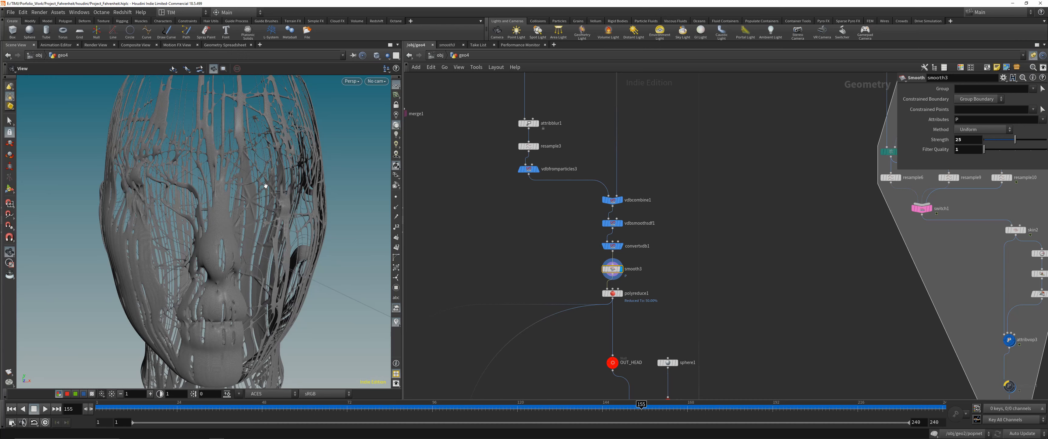
{"action": "left_click_drag", "start_coordinate": [199, 183], "coordinate": [374, 221]}
Display the polyreduce1 node below smooth3 and show its reduction settings.
{"action": "middle_click_drag", "start_coordinate": [545, 282], "coordinate": [518, 184]}
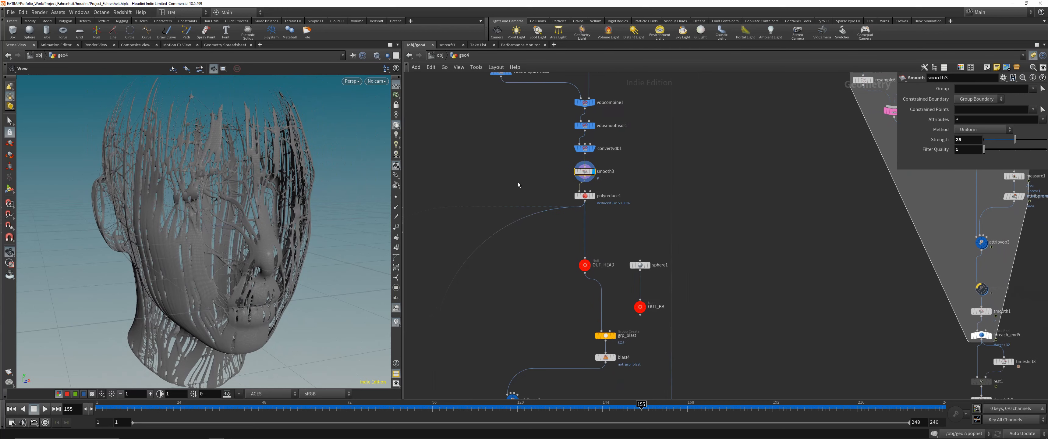
{"action": "left_click", "coordinate": [586, 196]}
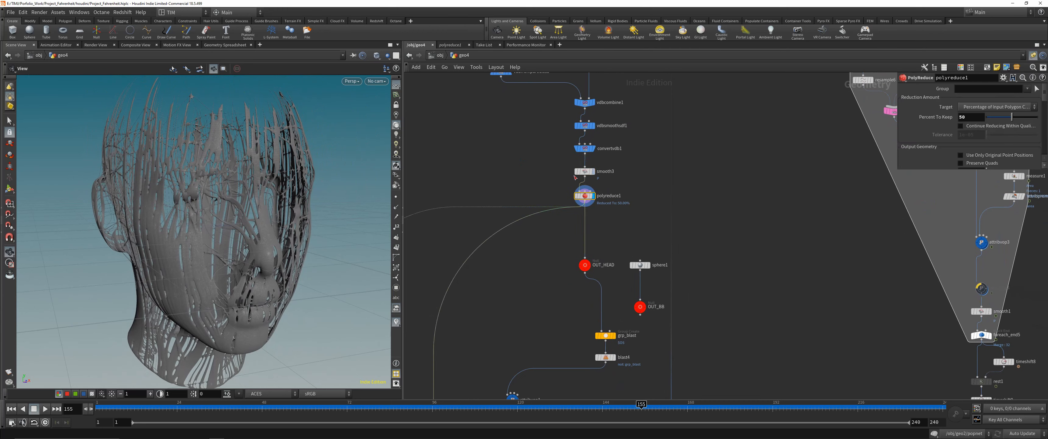
{"action": "scroll", "coordinate": [519, 273], "scroll_direction": "down", "scroll_amount": 5}
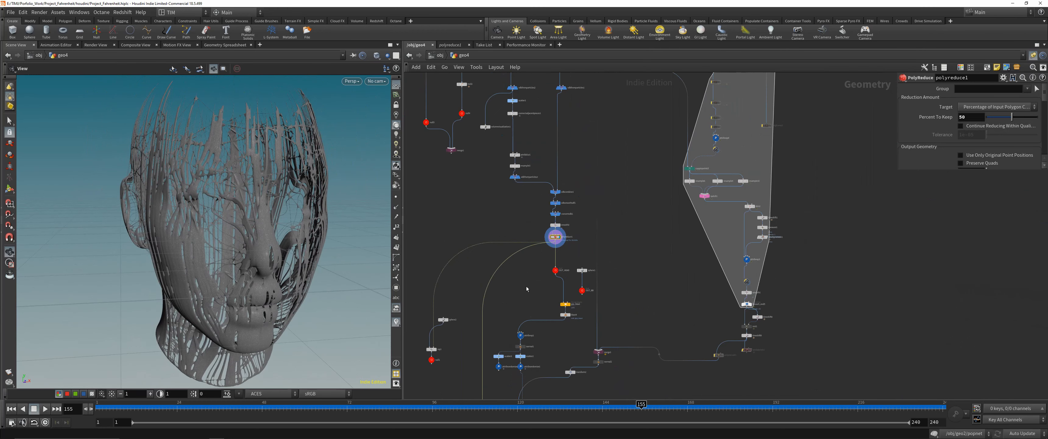
Display the grp_blast group node and reveal all its parameters, including the Keep by Normals settings.
{"action": "scroll", "coordinate": [554, 213], "scroll_direction": "up", "scroll_amount": 5}
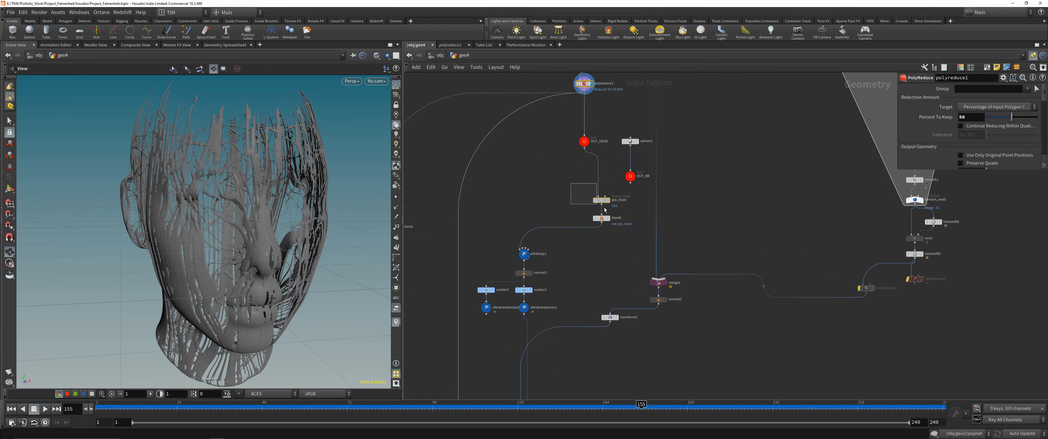
{"action": "left_click", "coordinate": [602, 200]}
{"action": "key", "text": "r"}
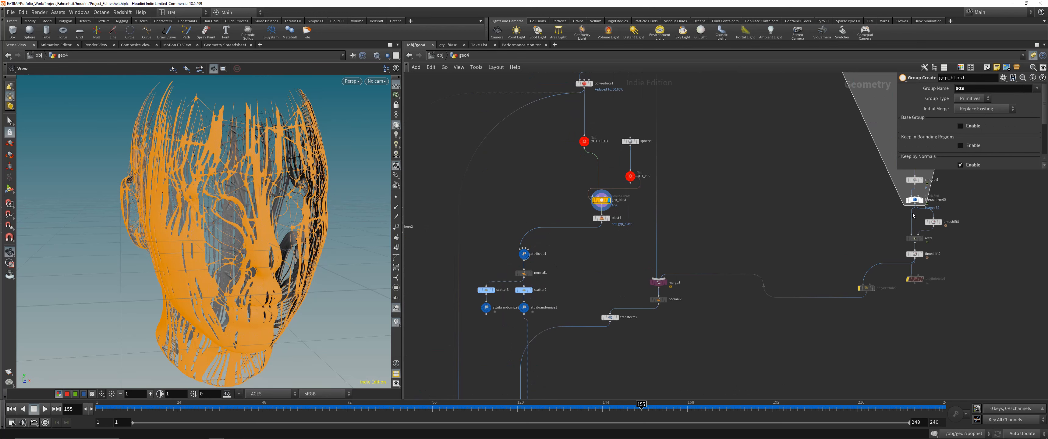
{"action": "left_click_drag", "start_coordinate": [907, 170], "coordinate": [907, 246]}
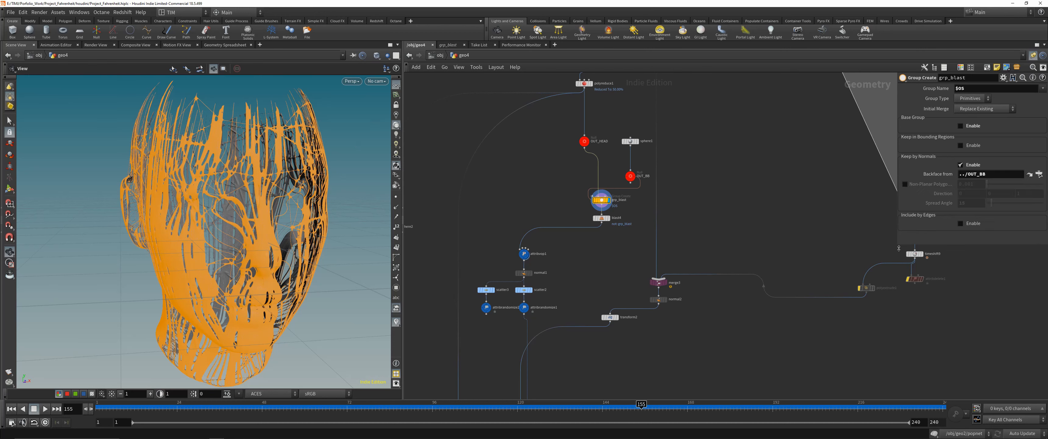
Show the OUT_BB null's sphere as a wireframe around the grouped head and view both together.
{"action": "middle_click_drag", "start_coordinate": [604, 181], "coordinate": [603, 235]}
{"action": "scroll", "coordinate": [603, 234], "scroll_direction": "up", "scroll_amount": 1}
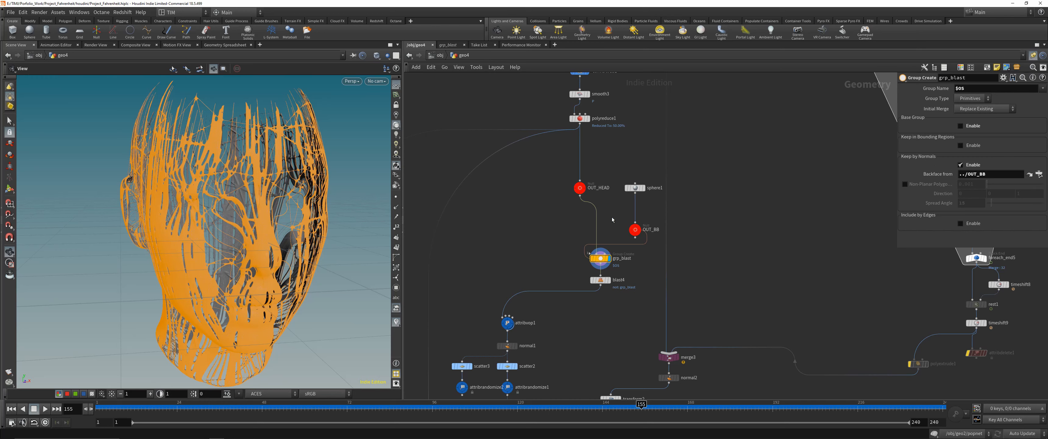
{"action": "left_click", "coordinate": [635, 230]}
{"action": "scroll", "coordinate": [185, 240], "scroll_direction": "down", "scroll_amount": 3}
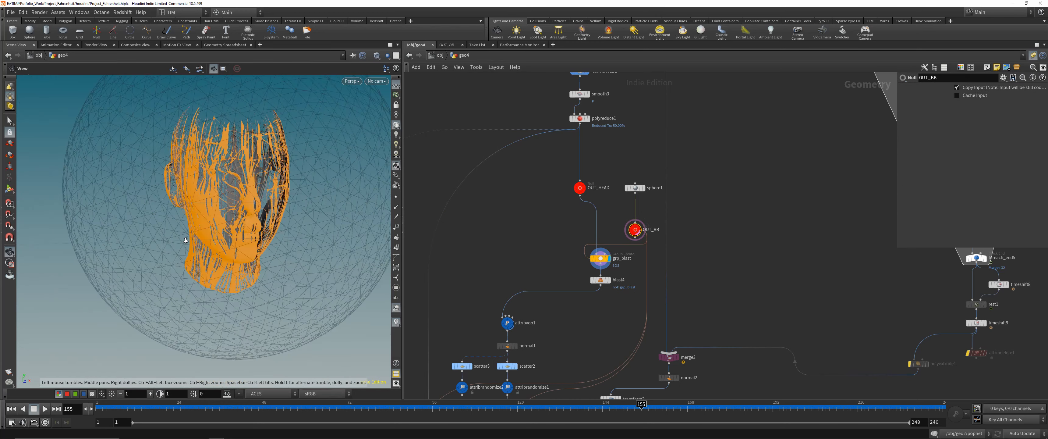
Display the blast4 result with its settings and examine the remaining head strands up close from several angles.
{"action": "scroll", "coordinate": [185, 240], "scroll_direction": "down", "scroll_amount": 4}
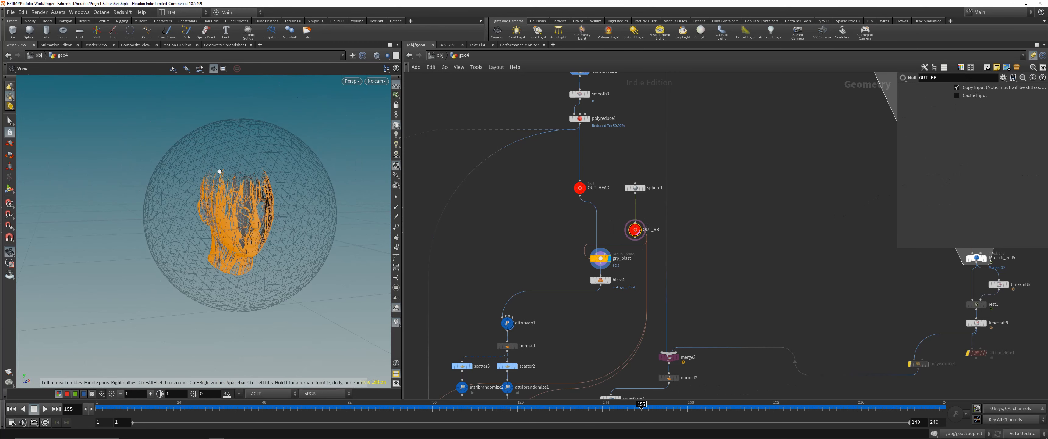
{"action": "scroll", "coordinate": [219, 171], "scroll_direction": "up", "scroll_amount": 3}
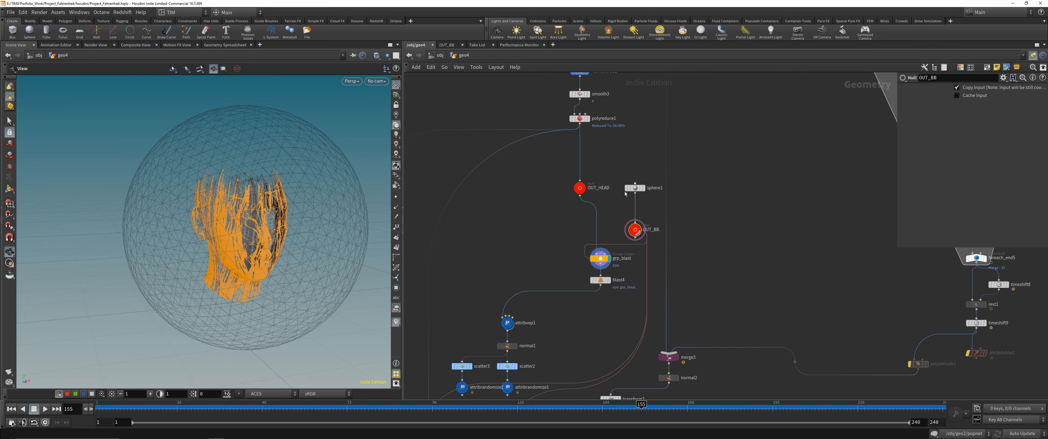
{"action": "left_click", "coordinate": [601, 280]}
{"action": "left_click", "coordinate": [609, 279]}
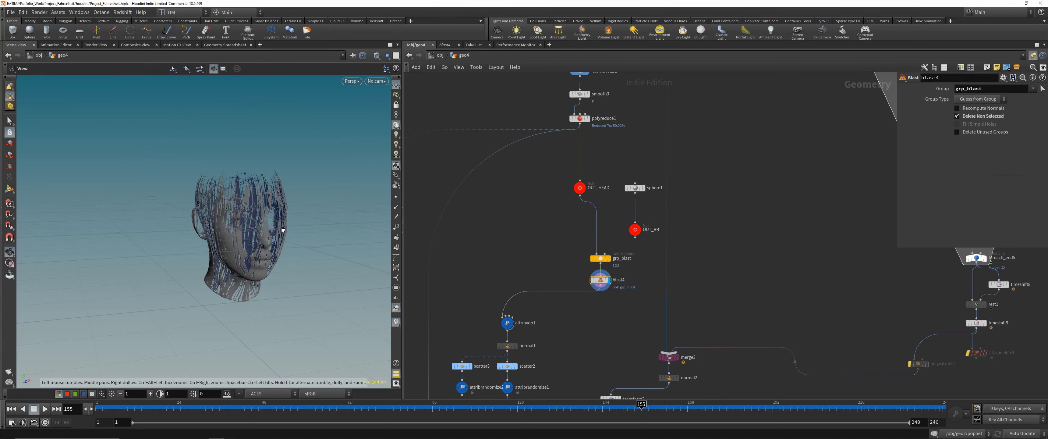
{"action": "right_click_drag", "start_coordinate": [284, 228], "coordinate": [243, 238]}
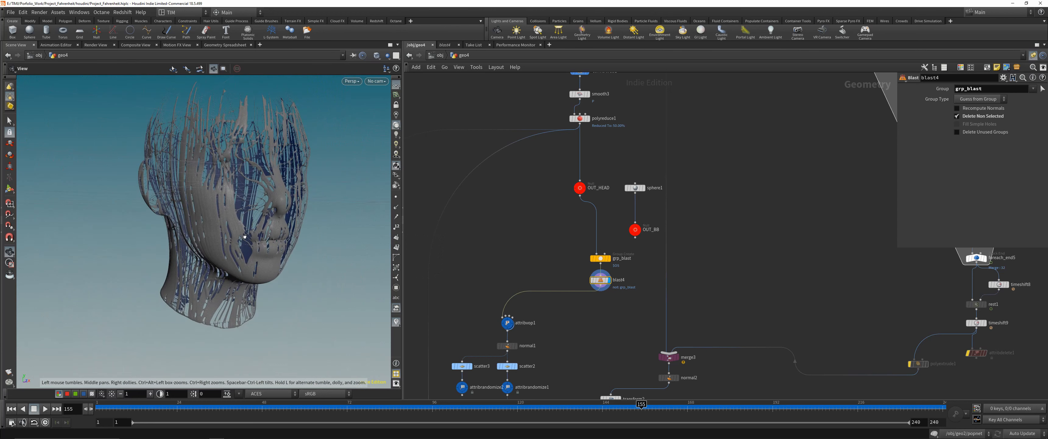
{"action": "left_click_drag", "start_coordinate": [243, 239], "coordinate": [274, 233]}
{"action": "middle_click_drag", "start_coordinate": [511, 246], "coordinate": [537, 236]}
Add a Grid node in the empty space beside the OUT_HEAD branch.
{"action": "key", "text": "Tab"}
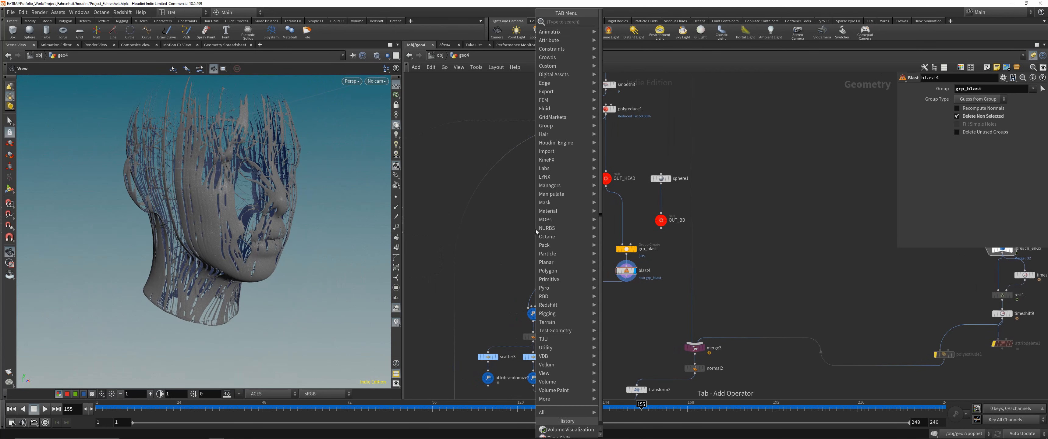
{"action": "type", "text": "group"}
{"action": "left_click", "coordinate": [611, 23]}
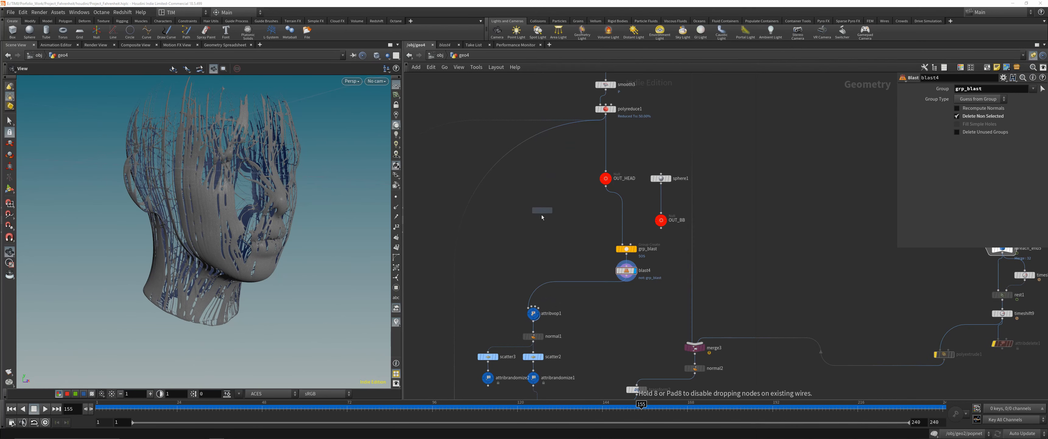
{"action": "left_click", "coordinate": [542, 217]}
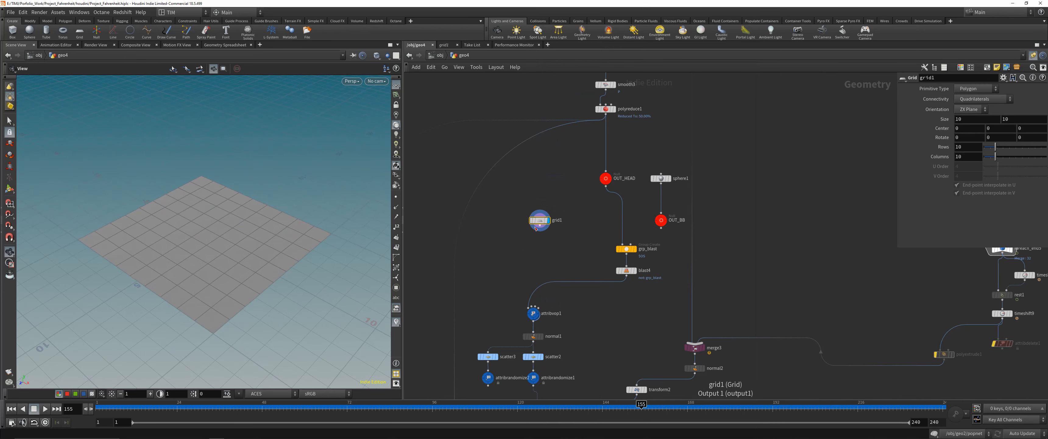
Attach a PolyExtrude node to the grid, set its distance to 0.9 and view the extrusion from below.
{"action": "key", "text": "Tab"}
{"action": "type", "text": "ex"}
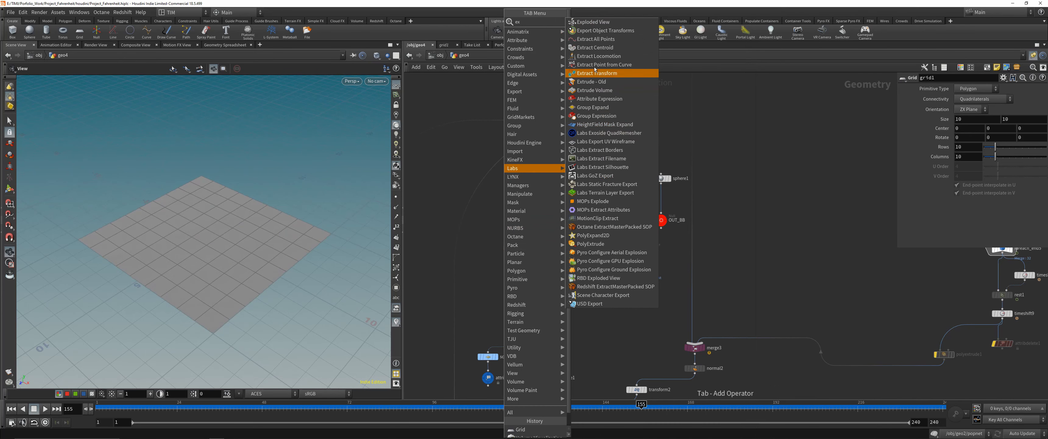
{"action": "left_click", "coordinate": [590, 244]}
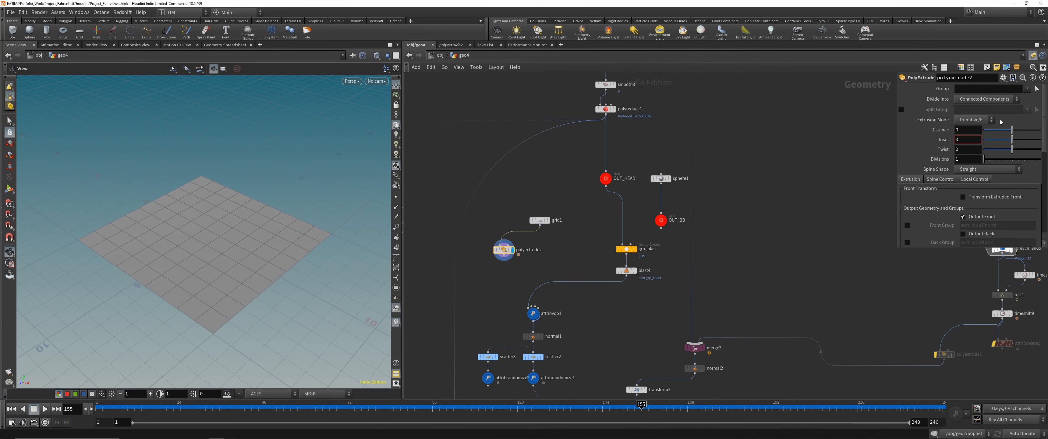
{"action": "left_click_drag", "start_coordinate": [1011, 130], "coordinate": [1037, 130]}
{"action": "left_click_drag", "start_coordinate": [265, 229], "coordinate": [237, 179]}
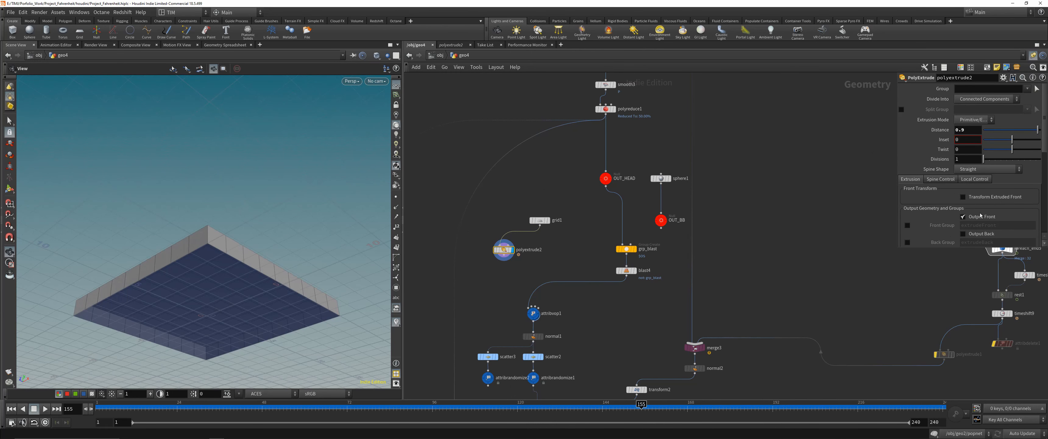
Demonstrate the PolyExtrude outputs by turning Output Back on, then turning Output Side and Output Back off.
{"action": "left_click", "coordinate": [963, 234]}
{"action": "left_click_drag", "start_coordinate": [916, 249], "coordinate": [915, 329]}
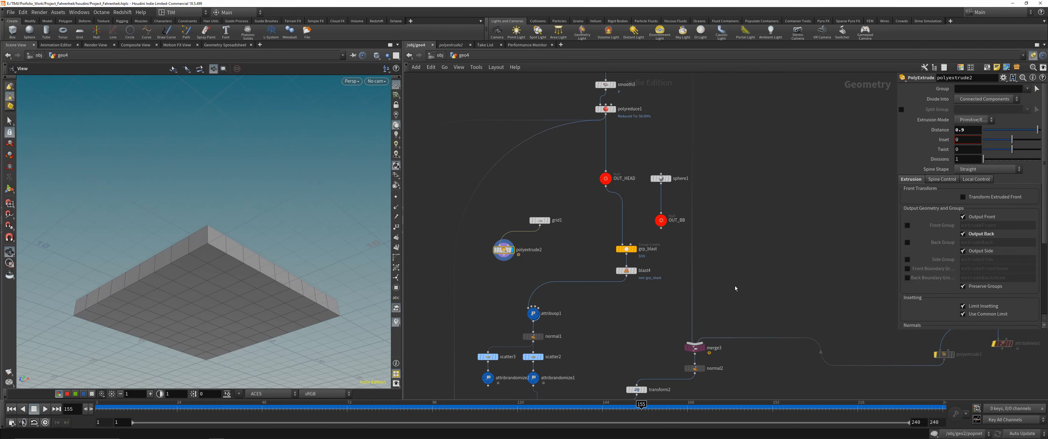
{"action": "left_click_drag", "start_coordinate": [239, 191], "coordinate": [240, 260]}
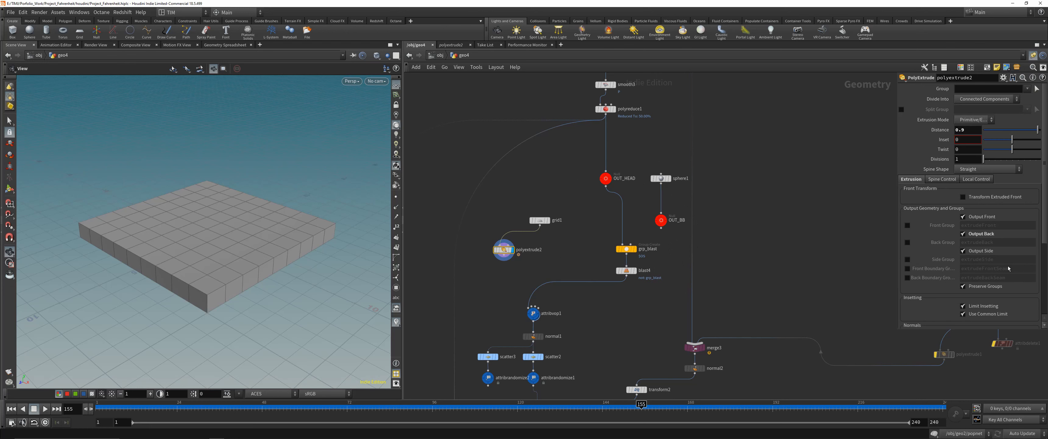
{"action": "left_click", "coordinate": [963, 251]}
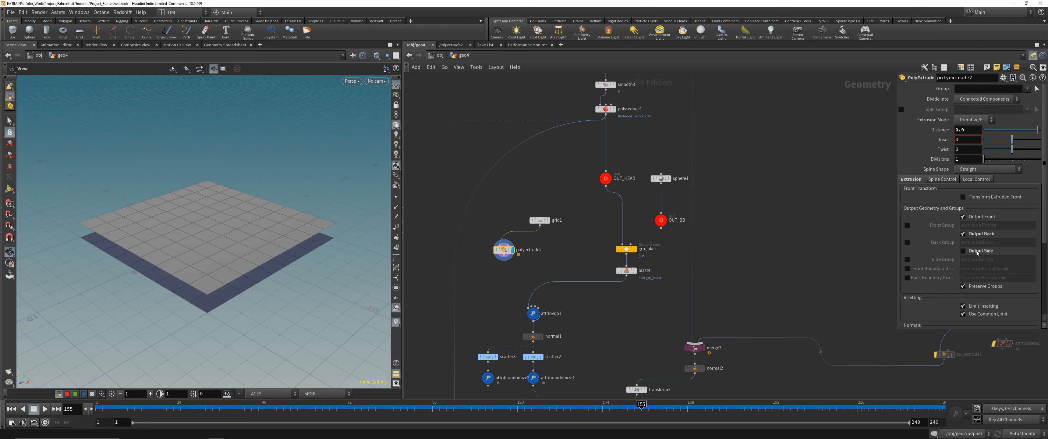
{"action": "left_click", "coordinate": [975, 236]}
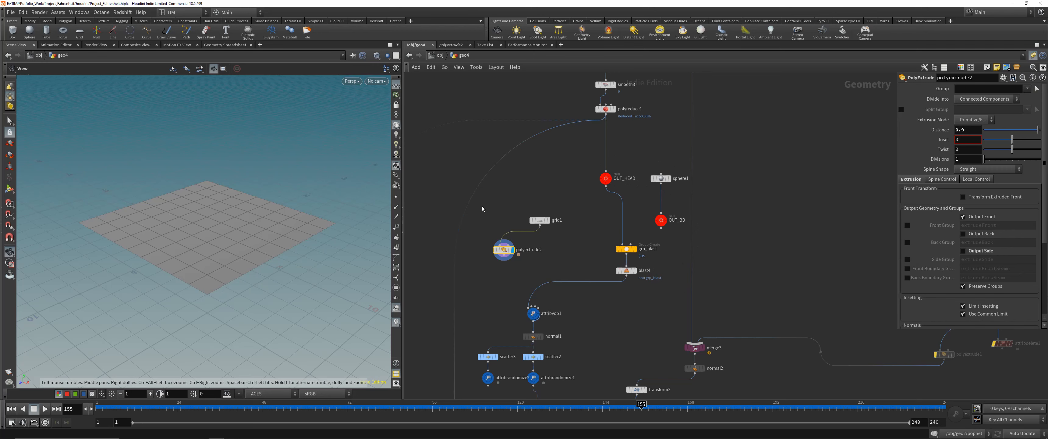
Delete the demo grid and PolyExtrude nodes and display the blast4 head again, framed in the viewport.
{"action": "left_click_drag", "start_coordinate": [482, 203], "coordinate": [566, 261]}
{"action": "key", "text": "Delete"}
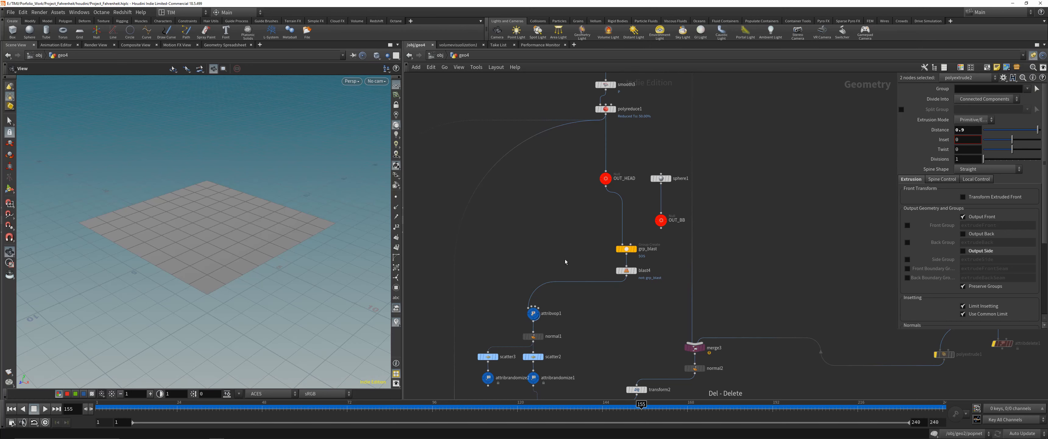
{"action": "left_click", "coordinate": [626, 271]}
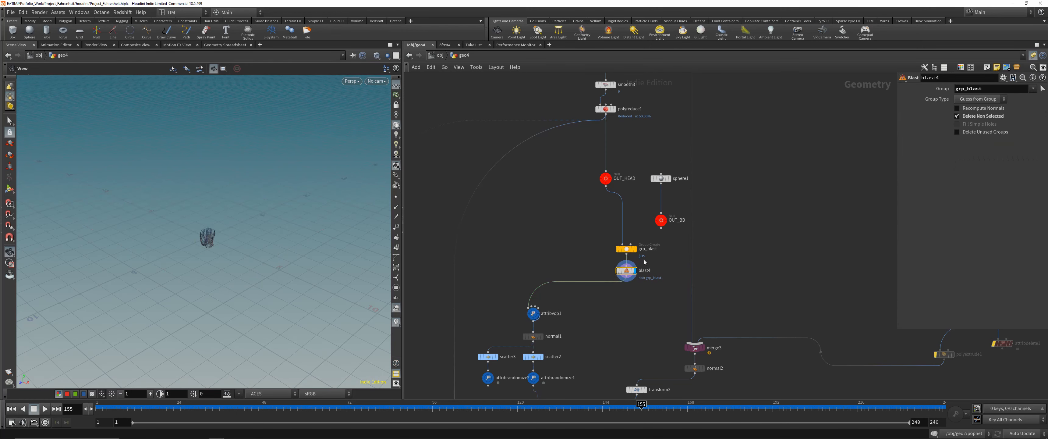
{"action": "key", "text": "space+g"}
{"action": "left_click_drag", "start_coordinate": [185, 241], "coordinate": [269, 224]}
Display attribvop1 and visualize its scatter point attribute in colour on the head.
{"action": "middle_click_drag", "start_coordinate": [569, 288], "coordinate": [570, 145]}
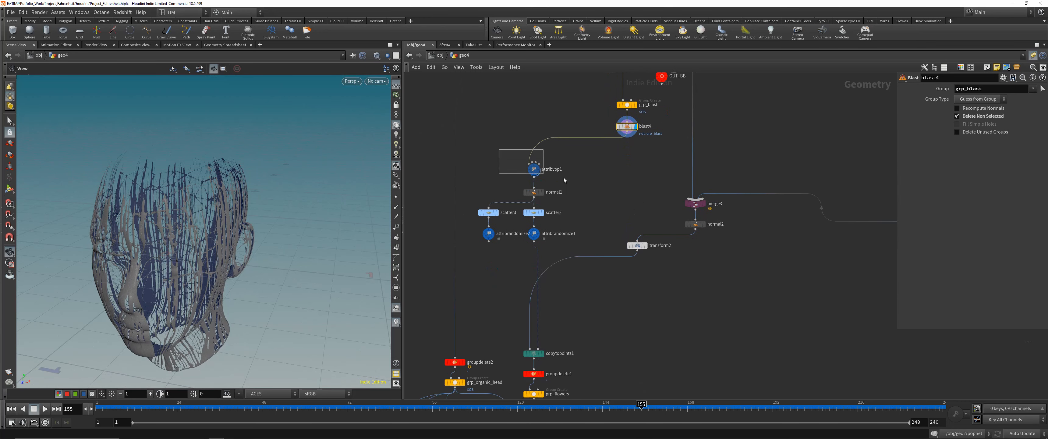
{"action": "left_click", "coordinate": [534, 169]}
{"action": "left_click_drag", "start_coordinate": [216, 246], "coordinate": [258, 264]}
{"action": "middle_click_drag", "start_coordinate": [258, 264], "coordinate": [269, 233]}
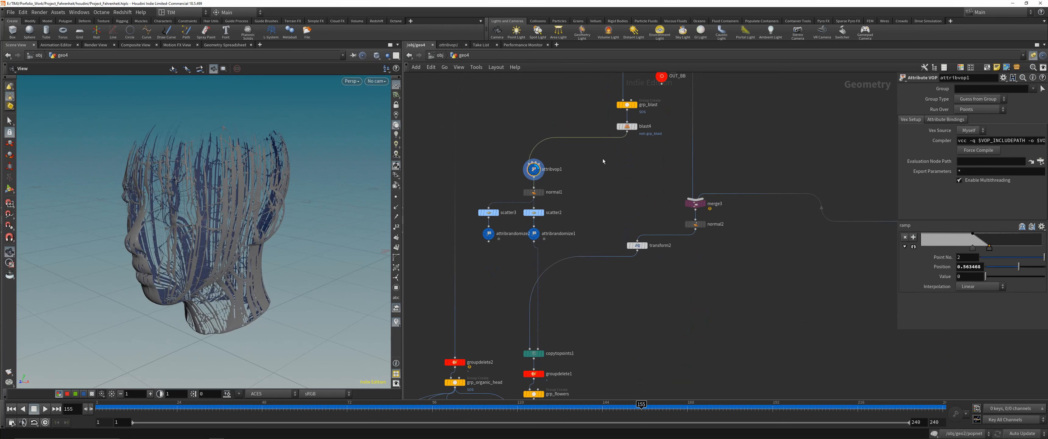
{"action": "left_click", "coordinate": [518, 169]}
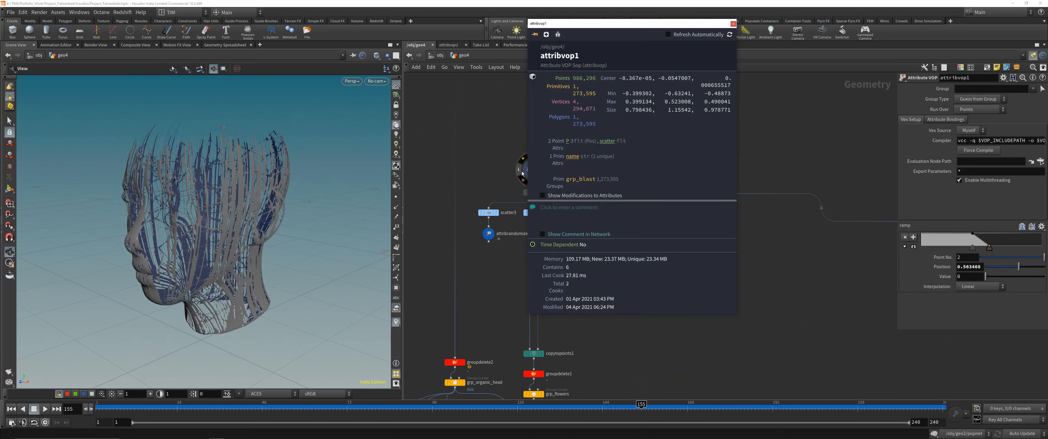
{"action": "left_click", "coordinate": [607, 141]}
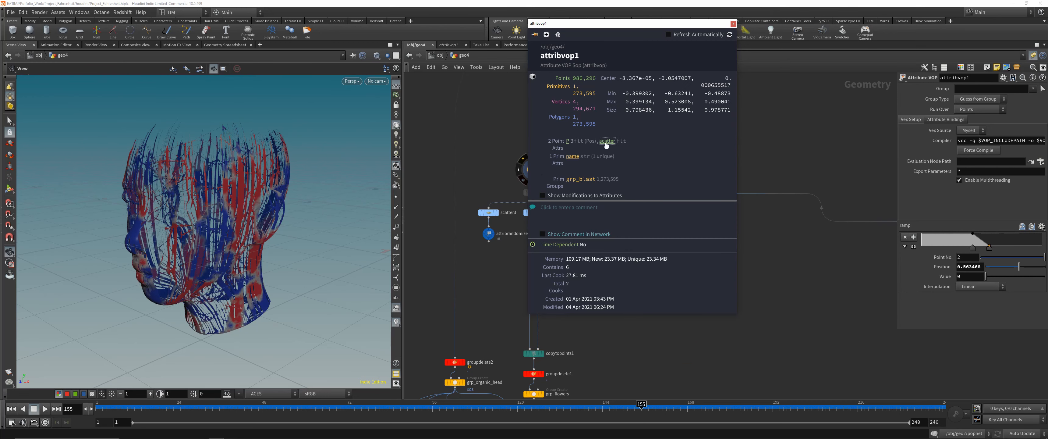
{"action": "left_click", "coordinate": [733, 23]}
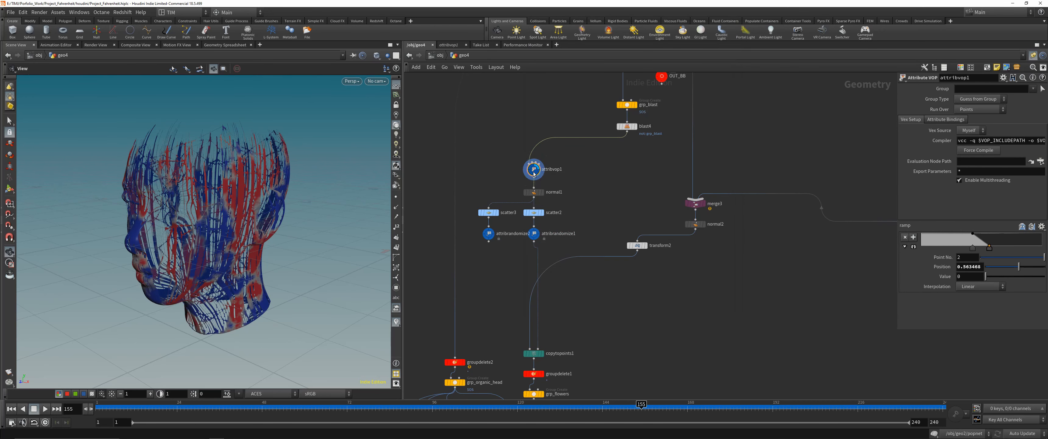
Look inside attribvop1 at its noise, fit and ramp network, show the fit1 settings, and return to geo4.
{"action": "double_click", "coordinate": [533, 171]}
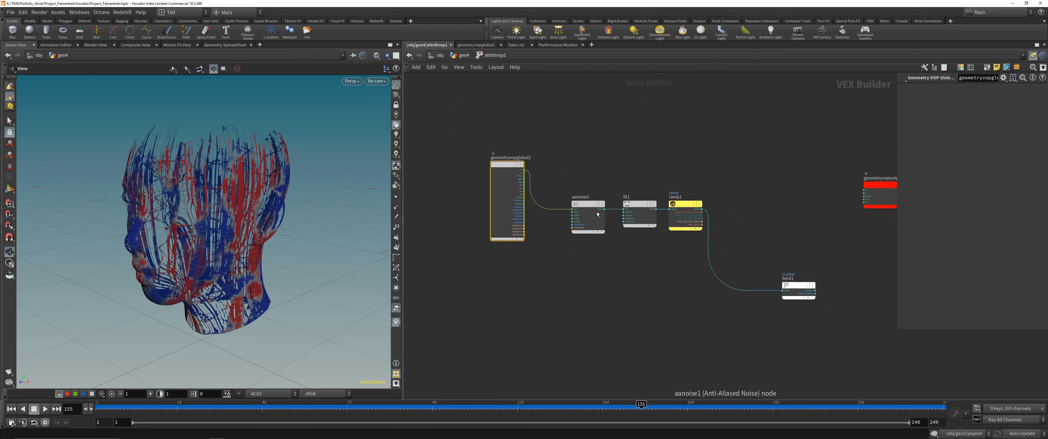
{"action": "left_click", "coordinate": [646, 218]}
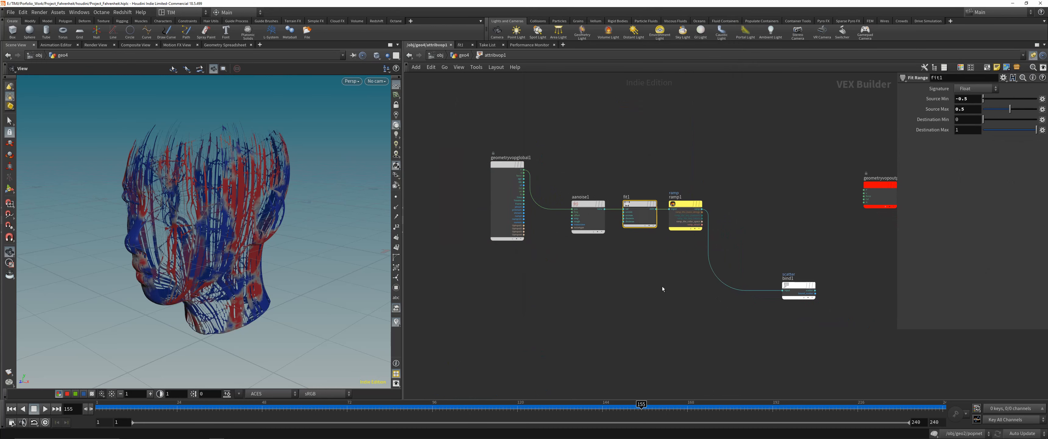
{"action": "key", "text": "u"}
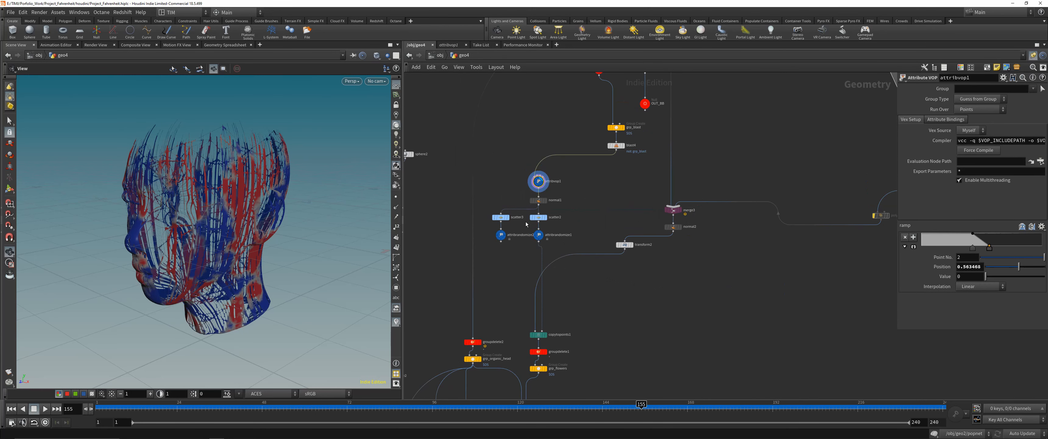
Display the scatter2 points with their settings and show the parameters of the attribute randomize node below.
{"action": "left_click", "coordinate": [539, 217]}
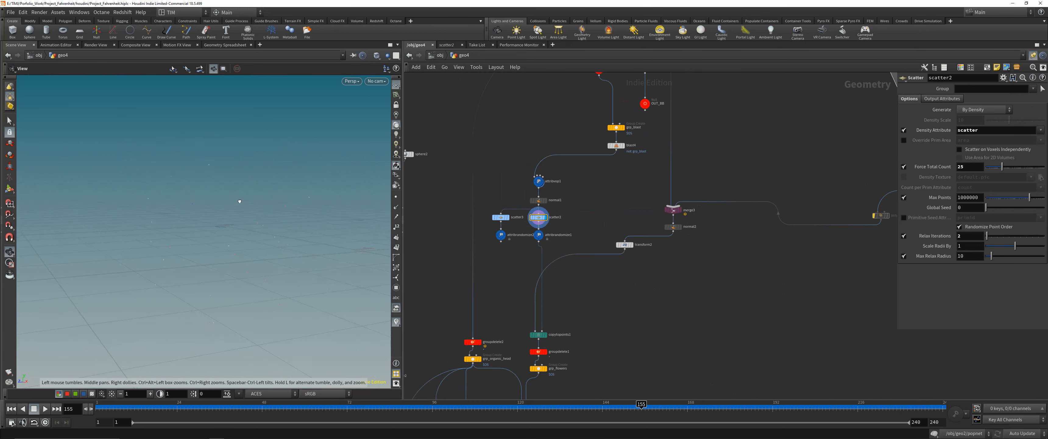
{"action": "left_click", "coordinate": [538, 235]}
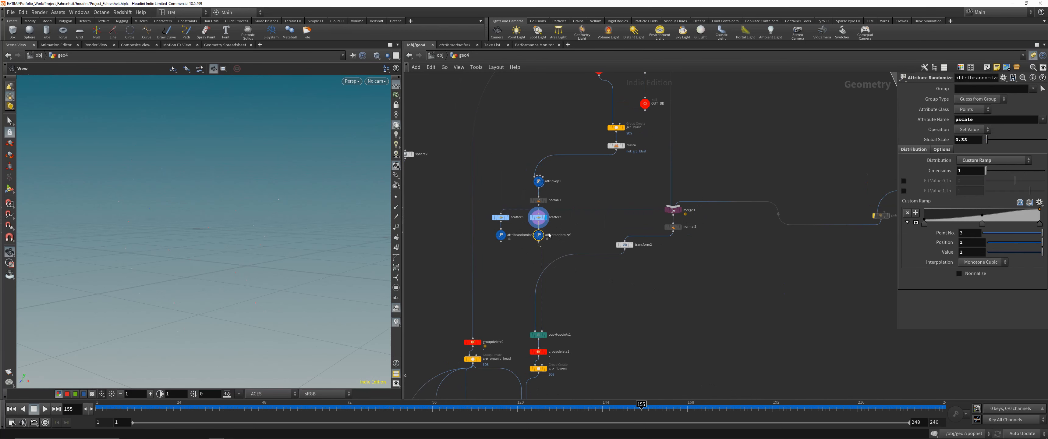
{"action": "middle_click_drag", "start_coordinate": [631, 344], "coordinate": [648, 202]}
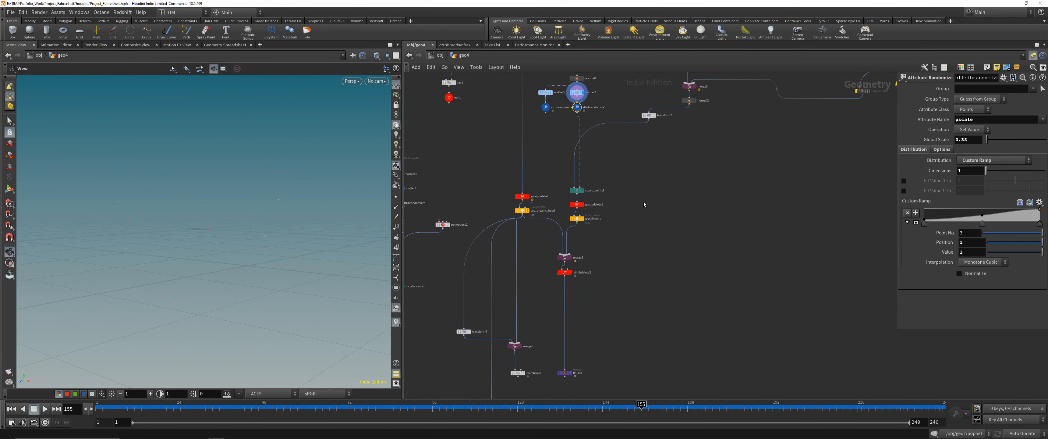
Display the transform2 flower with its settings and frame it in the viewport.
{"action": "middle_click_drag", "start_coordinate": [678, 144], "coordinate": [590, 274]}
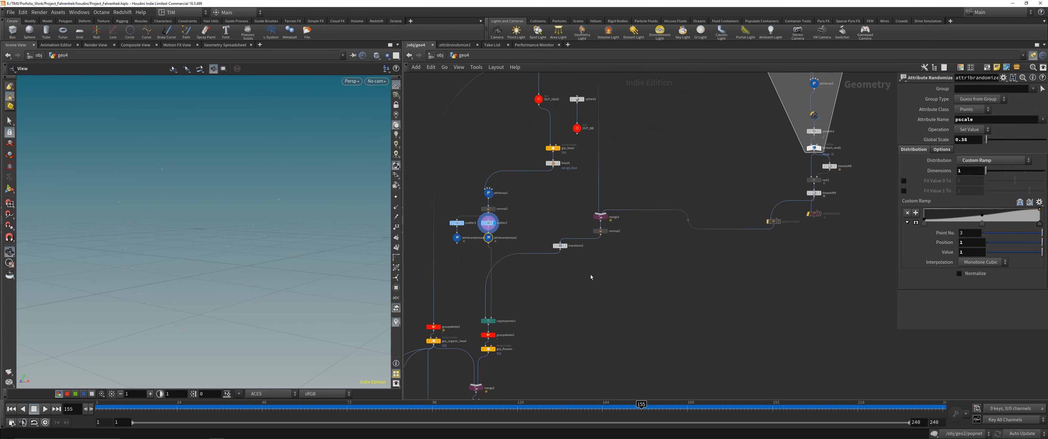
{"action": "left_click", "coordinate": [560, 246]}
{"action": "key", "text": "r"}
{"action": "left_click_drag", "start_coordinate": [171, 230], "coordinate": [209, 202]}
Display the RS_MAT material node at the end of the network and examine the complete head with flowers.
{"action": "middle_click_drag", "start_coordinate": [632, 318], "coordinate": [684, 168]}
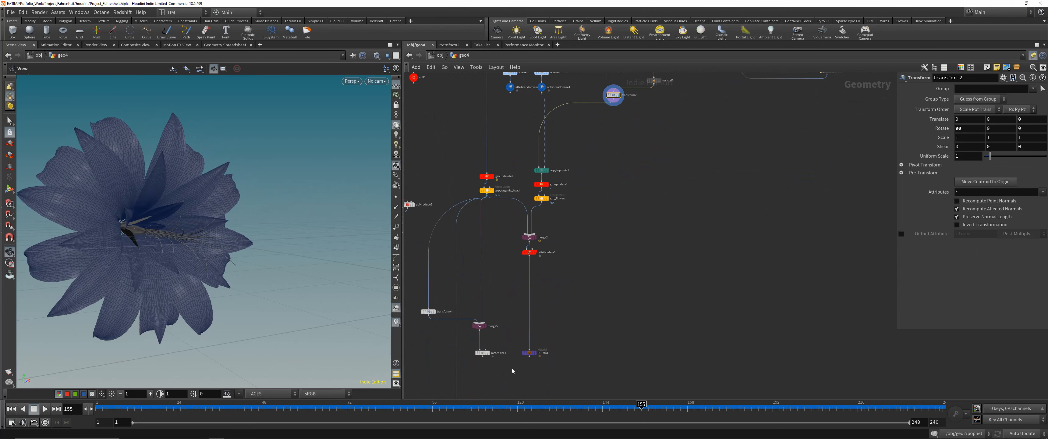
{"action": "left_click", "coordinate": [529, 352]}
{"action": "key", "text": "r"}
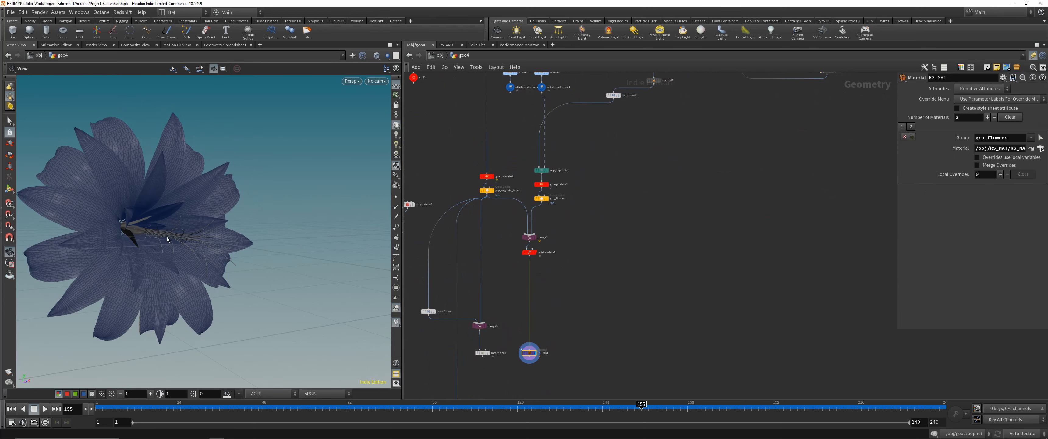
{"action": "left_click_drag", "start_coordinate": [167, 240], "coordinate": [204, 236]}
{"action": "scroll", "coordinate": [244, 264], "scroll_direction": "down", "scroll_amount": 3}
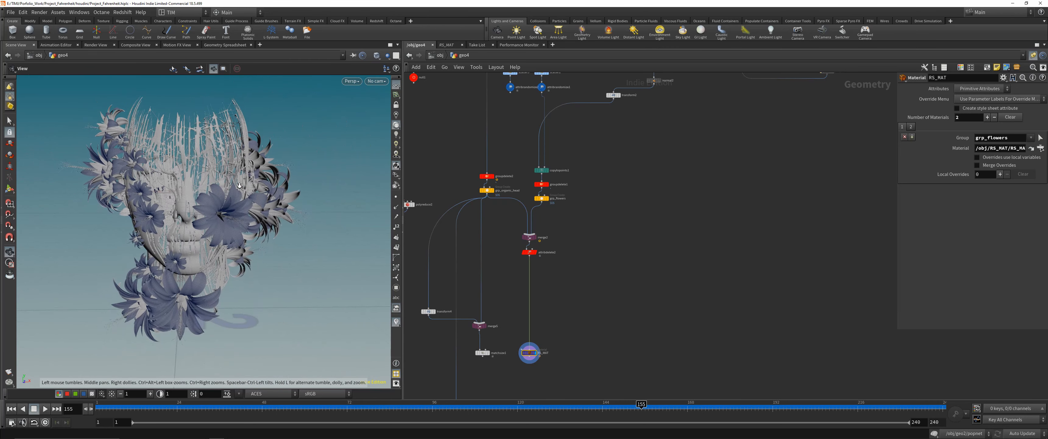
{"action": "middle_click_drag", "start_coordinate": [324, 289], "coordinate": [329, 307]}
Switch to XnView MP, open the render rnd_frames_further_rnd_001.jpg and zoom in on the flowered head.
{"action": "mouse_move", "coordinate": [316, 435]}
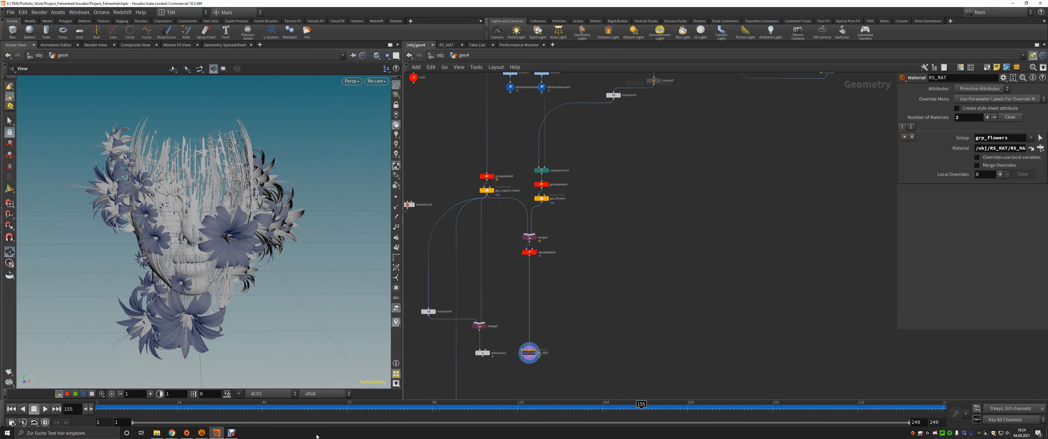
{"action": "left_click", "coordinate": [201, 435]}
{"action": "double_click", "coordinate": [403, 169]}
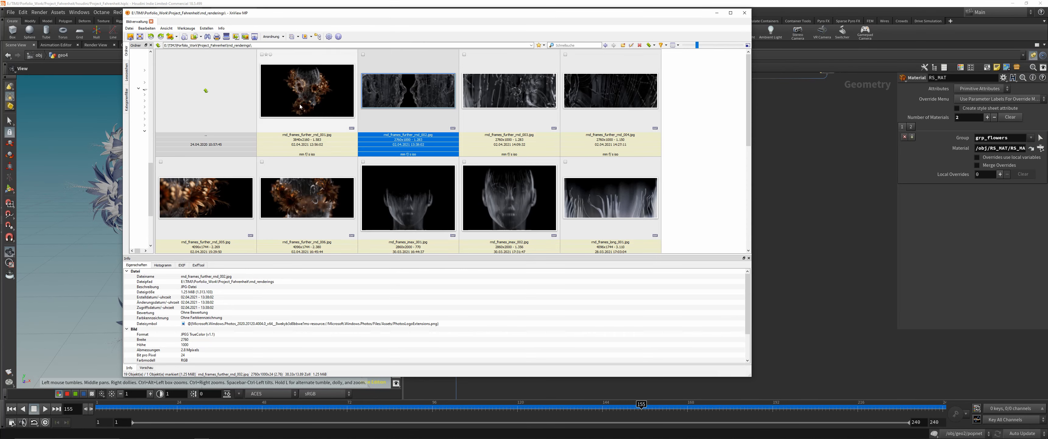
{"action": "left_click", "coordinate": [324, 113]}
{"action": "double_click", "coordinate": [325, 113]}
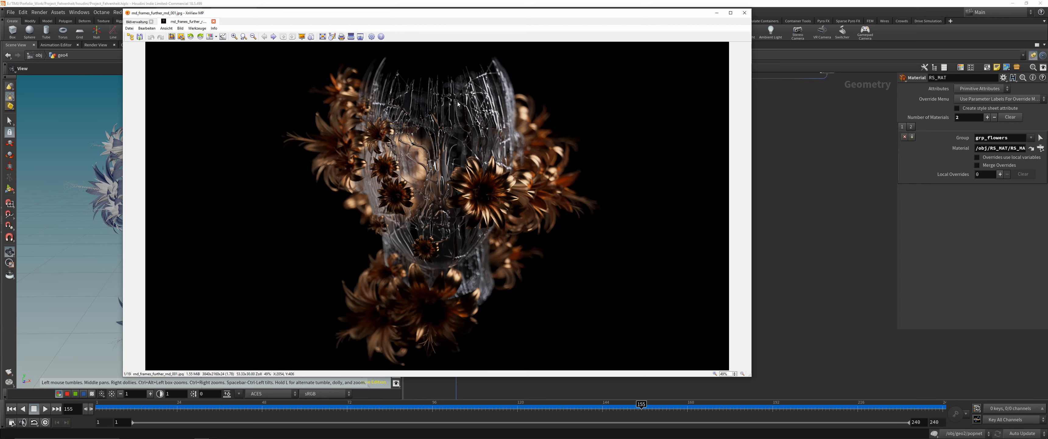
{"action": "left_click_drag", "start_coordinate": [358, 64], "coordinate": [591, 245]}
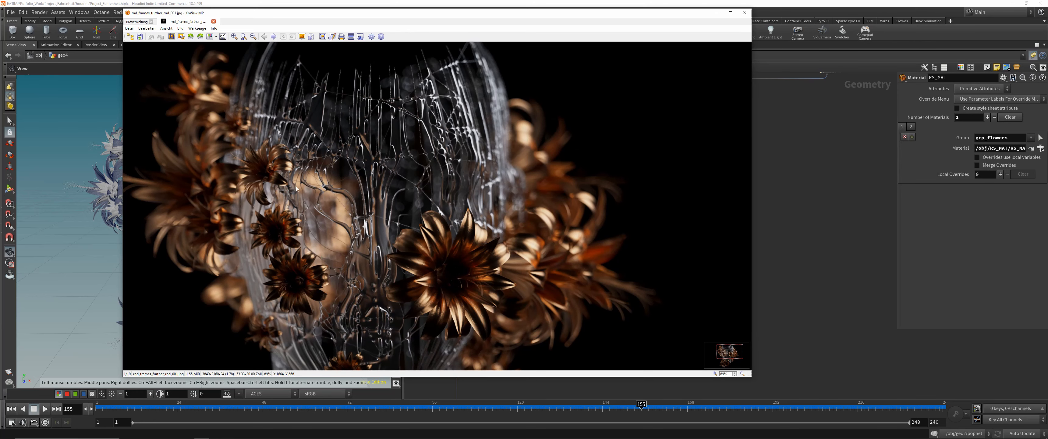
View the renders rnd_frames_further_rnd_005.jpg and rnd_frames_further_rnd_006.jpg, returning to the thumbnail overview.
{"action": "key", "text": "Return"}
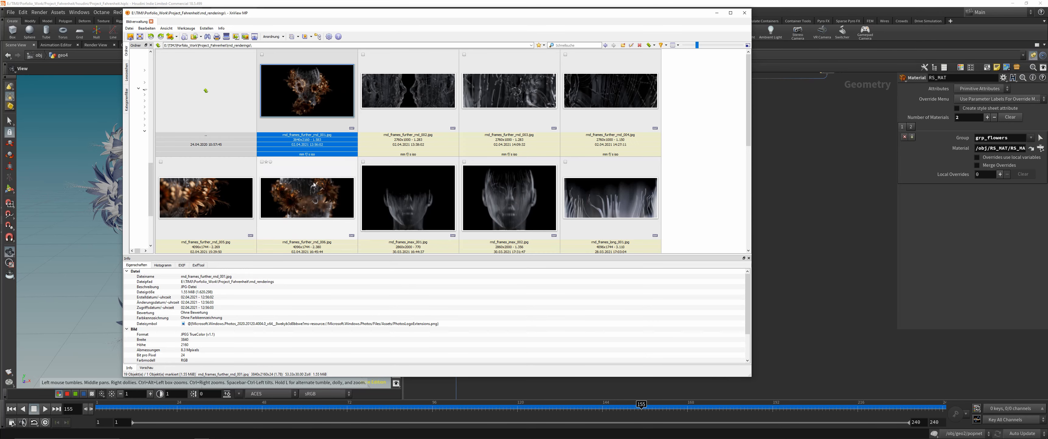
{"action": "double_click", "coordinate": [218, 207]}
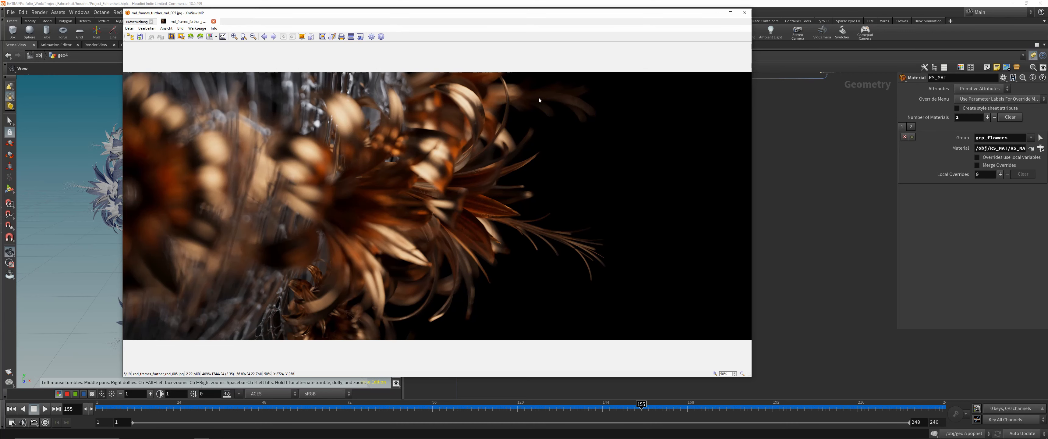
{"action": "key", "text": "Escape"}
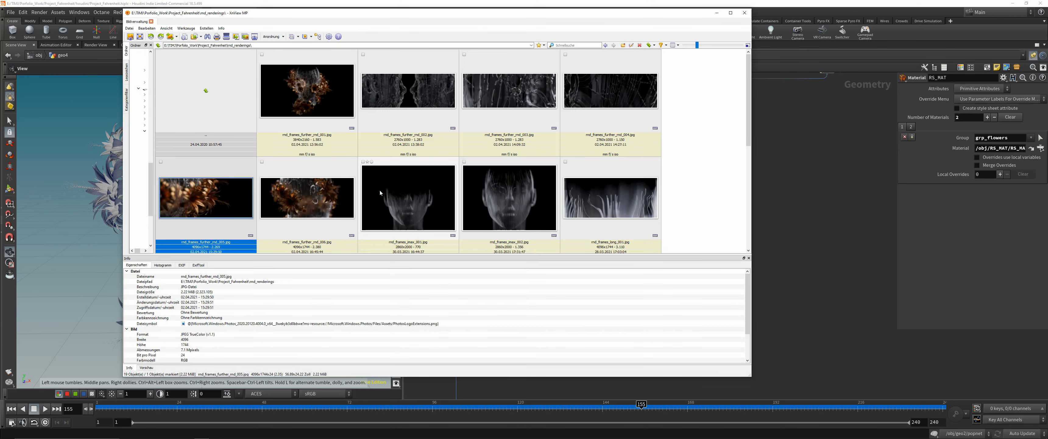
{"action": "double_click", "coordinate": [321, 200]}
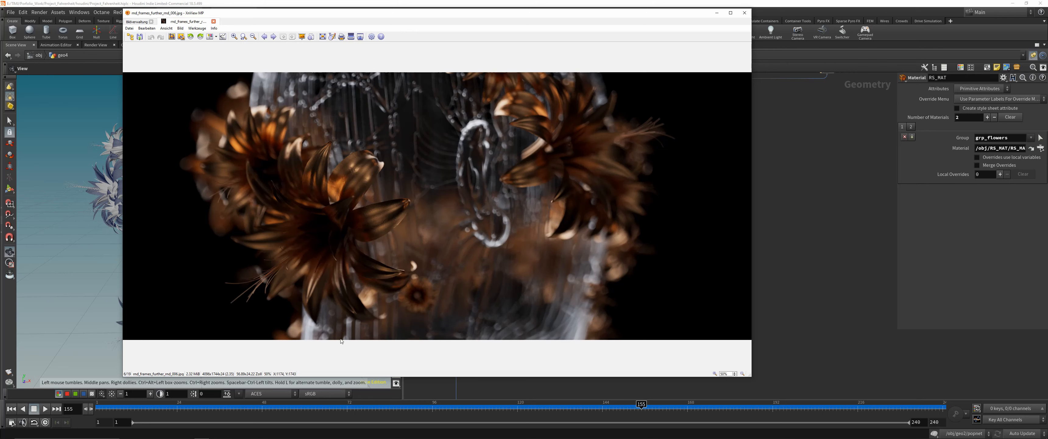
{"action": "double_click", "coordinate": [310, 195]}
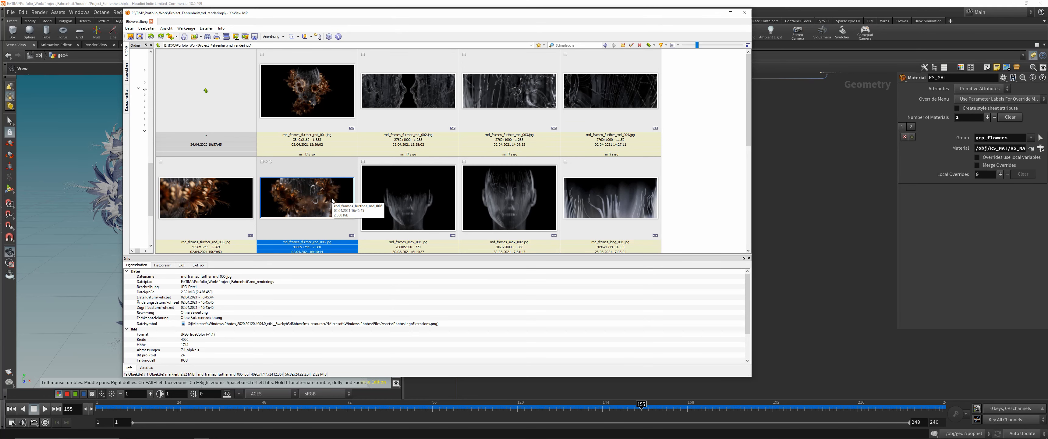
Switch back to Houdini, display the transform4 head with its settings and turn the viewport to a side view.
{"action": "left_click", "coordinate": [717, 13]}
{"action": "middle_click_drag", "start_coordinate": [613, 271], "coordinate": [693, 164]}
{"action": "middle_click_drag", "start_coordinate": [456, 219], "coordinate": [456, 280]}
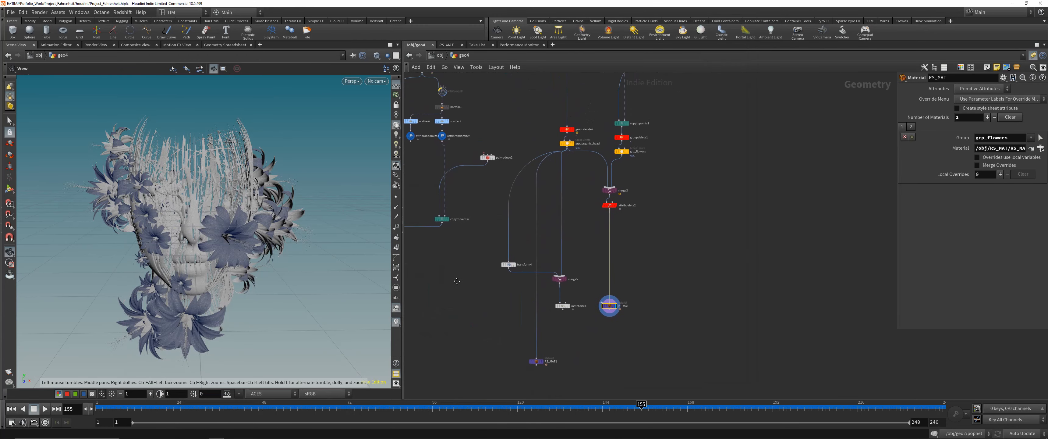
{"action": "left_click", "coordinate": [513, 264]}
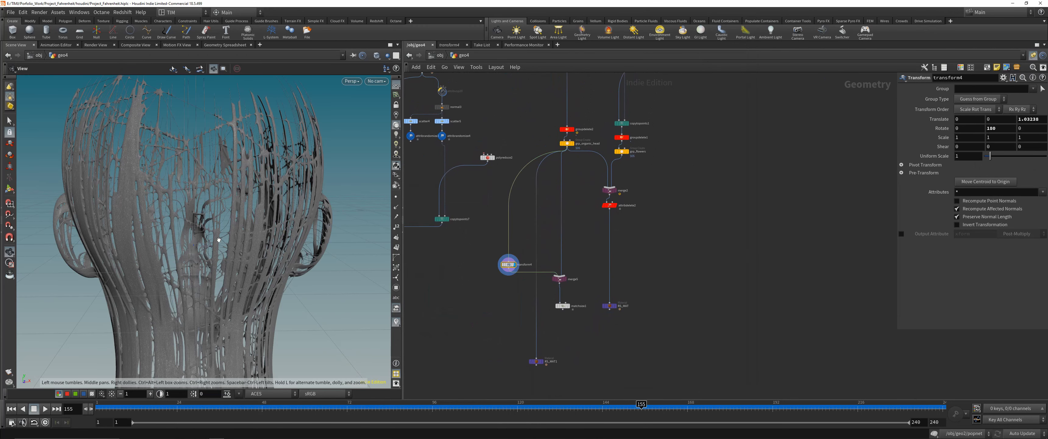
{"action": "left_click_drag", "start_coordinate": [269, 231], "coordinate": [360, 239]}
Display the merge5 node, frame the two facing profiles up close and show the settings of matchsize1 below.
{"action": "left_click", "coordinate": [557, 280]}
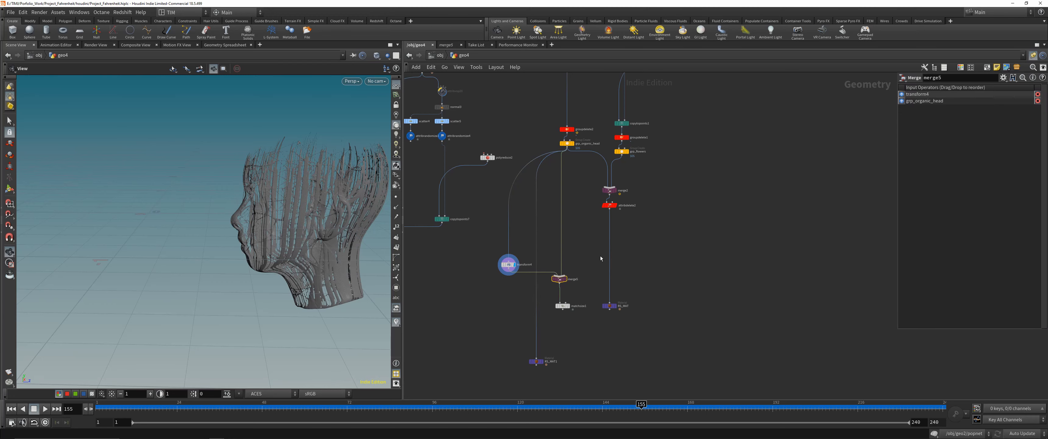
{"action": "key", "text": "r"}
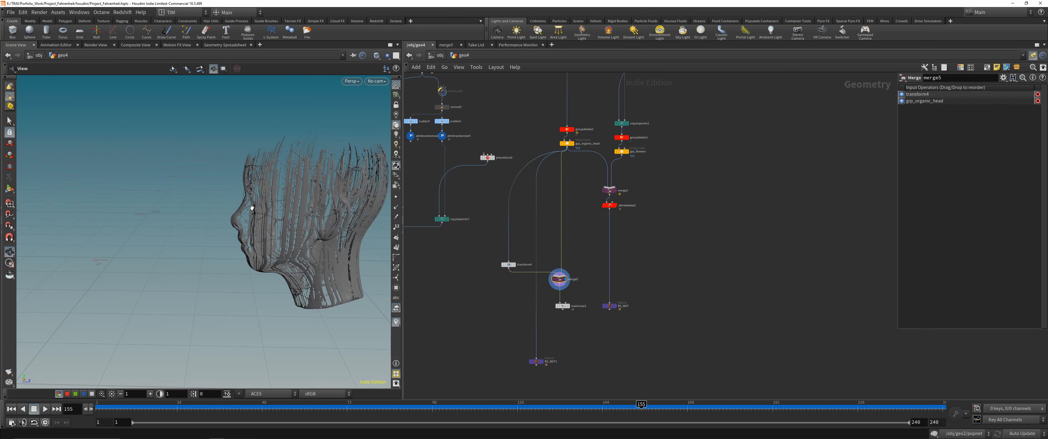
{"action": "left_click_drag", "start_coordinate": [259, 207], "coordinate": [253, 192]}
{"action": "right_click_drag", "start_coordinate": [253, 192], "coordinate": [223, 179]}
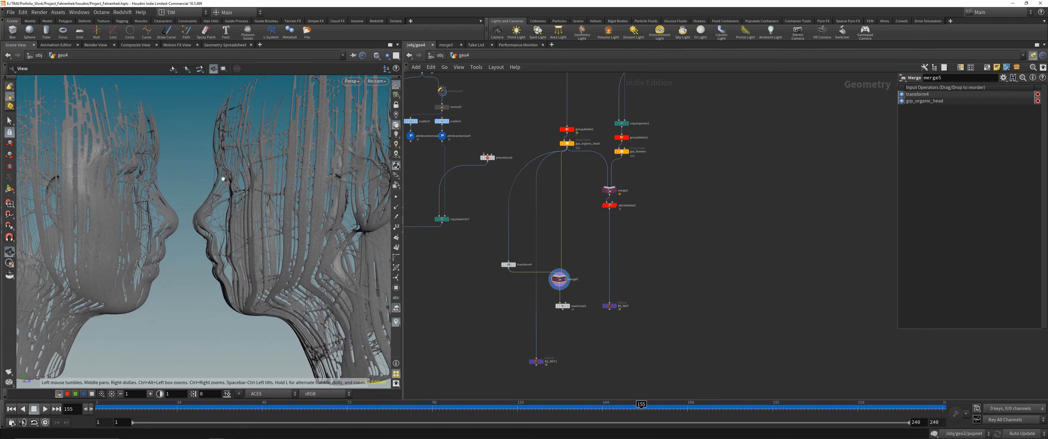
{"action": "left_click_drag", "start_coordinate": [223, 178], "coordinate": [185, 210]}
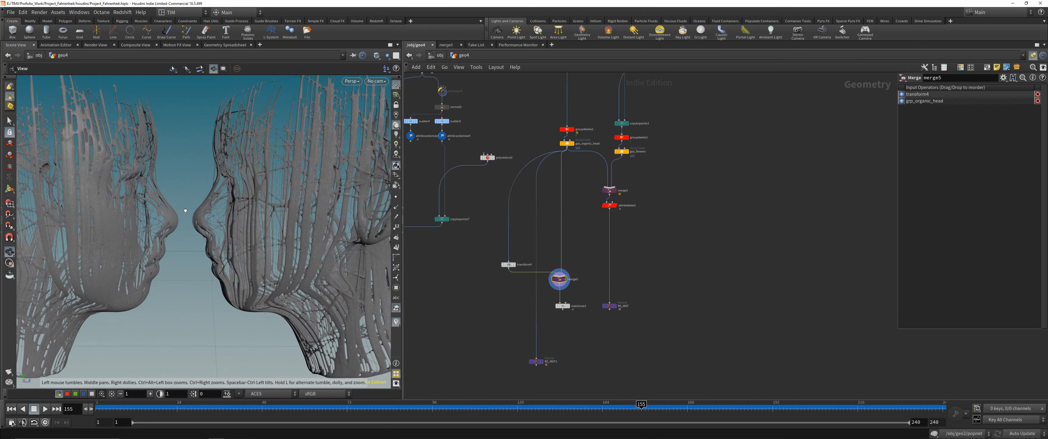
{"action": "right_click_drag", "start_coordinate": [185, 211], "coordinate": [216, 203]}
{"action": "left_click", "coordinate": [563, 306]}
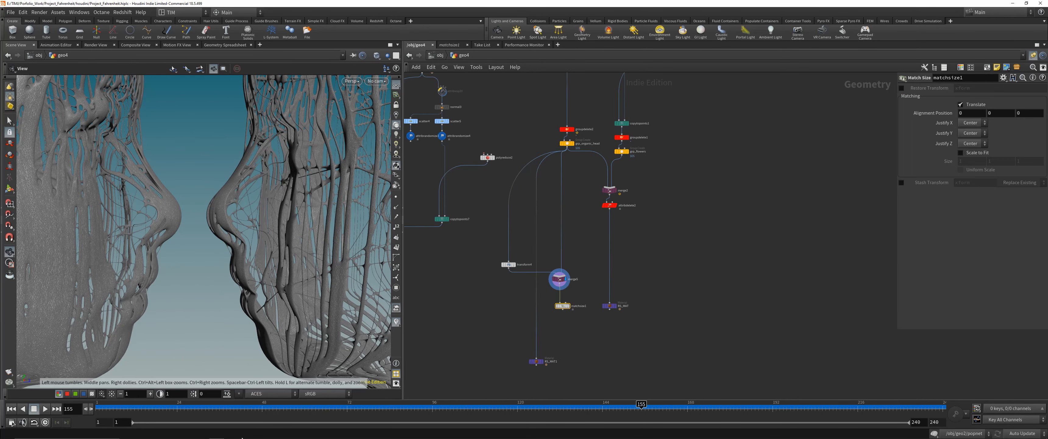
Switch to XnView MP and view the renders rnd_frames_further_rnd_002.jpg, rnd_frames_further_rnd_004.jpg and rnd_frames_further_rnd_003.jpg.
{"action": "left_click", "coordinate": [208, 433]}
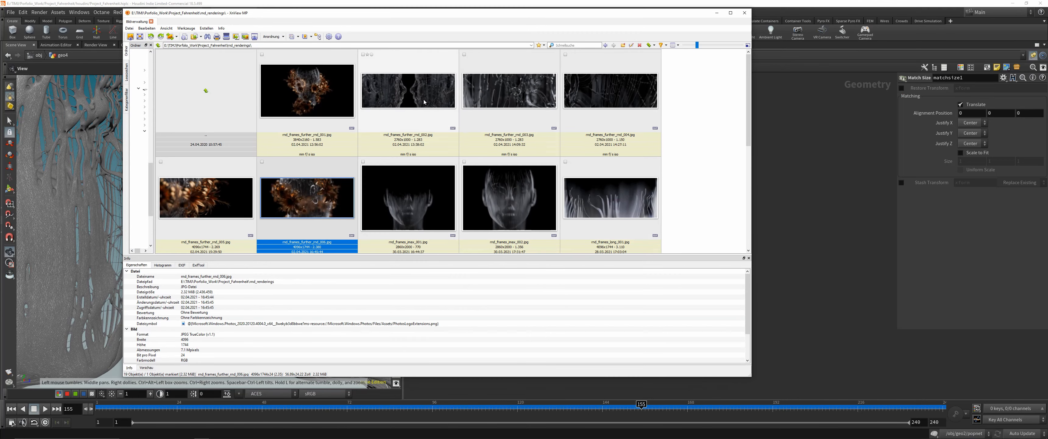
{"action": "double_click", "coordinate": [423, 102]}
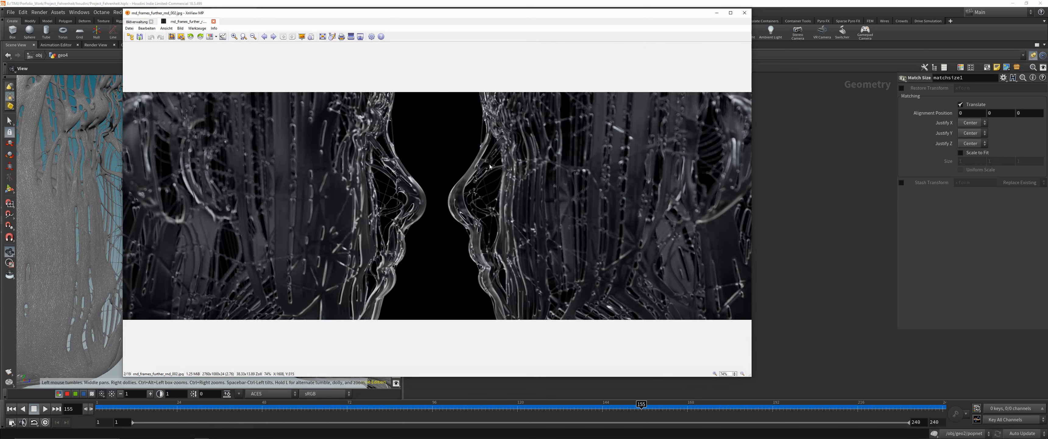
{"action": "scroll", "coordinate": [490, 166], "scroll_direction": "down", "scroll_amount": 1}
{"action": "scroll", "coordinate": [490, 166], "scroll_direction": "up", "scroll_amount": 1}
{"action": "scroll", "coordinate": [489, 166], "scroll_direction": "down", "scroll_amount": 1}
{"action": "scroll", "coordinate": [489, 166], "scroll_direction": "down", "scroll_amount": 1}
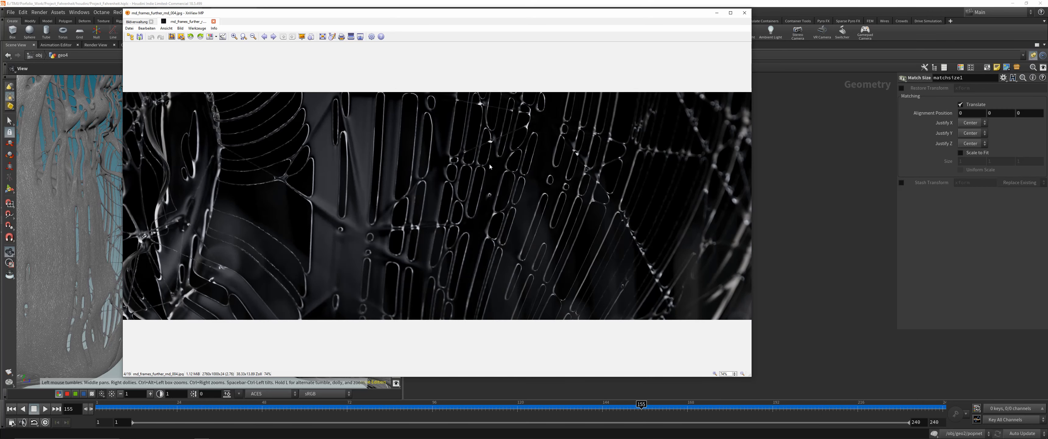
{"action": "key", "text": "Escape"}
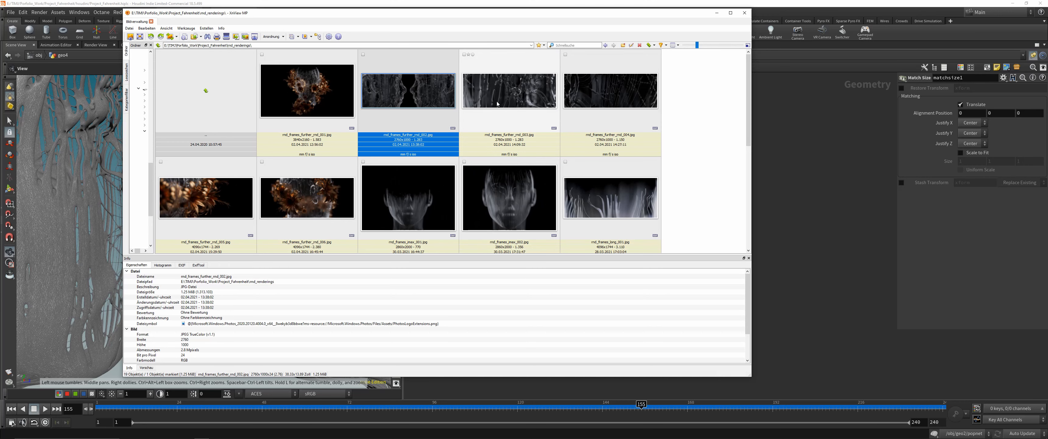
{"action": "double_click", "coordinate": [497, 104]}
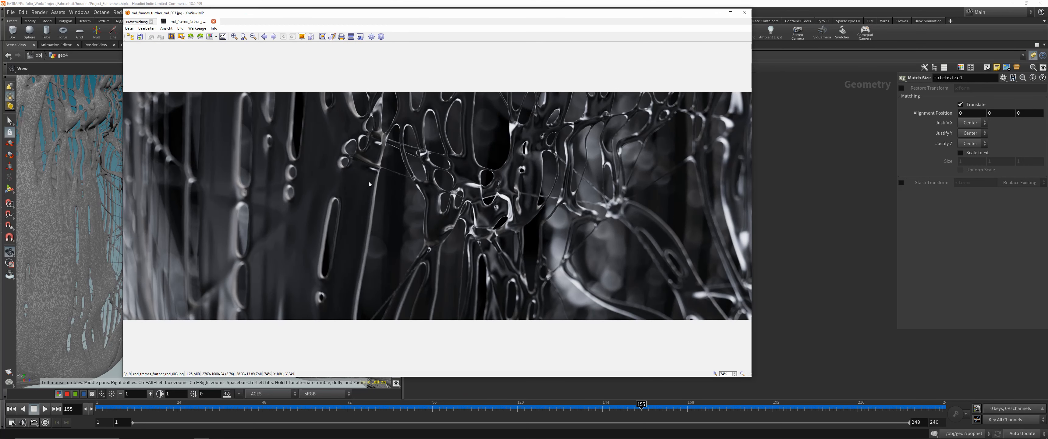
{"action": "key", "text": "Escape"}
View the strand renders rnd_frames_long_001.jpg and rnd_frames_long_002.jpg, returning to the thumbnail overview.
{"action": "scroll", "coordinate": [517, 158], "scroll_direction": "down", "scroll_amount": 1}
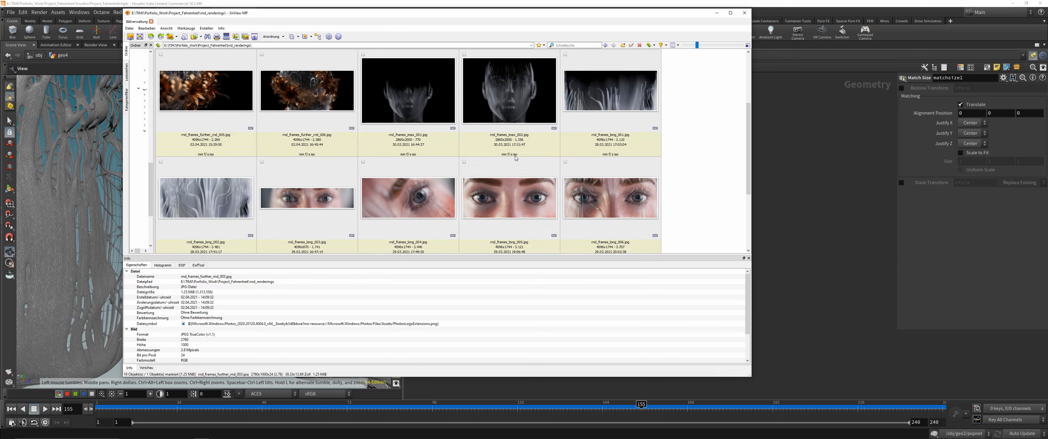
{"action": "double_click", "coordinate": [603, 118]}
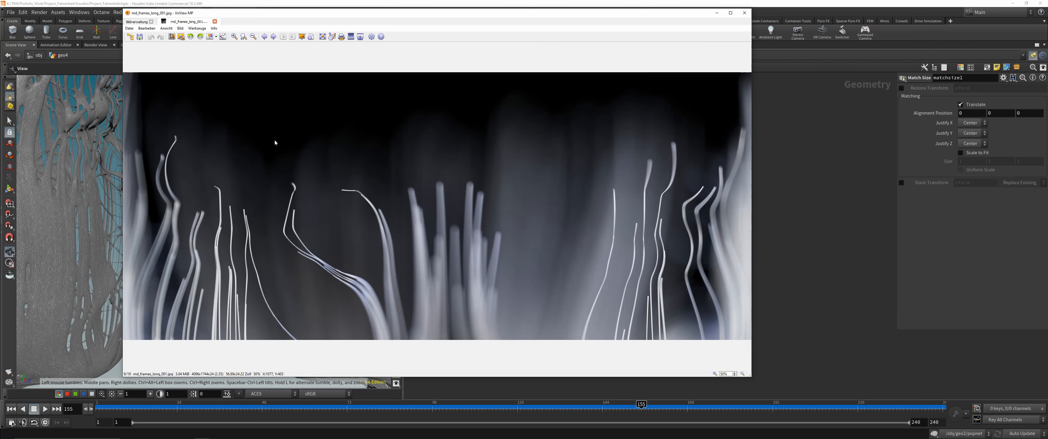
{"action": "double_click", "coordinate": [597, 199]}
{"action": "double_click", "coordinate": [206, 208]}
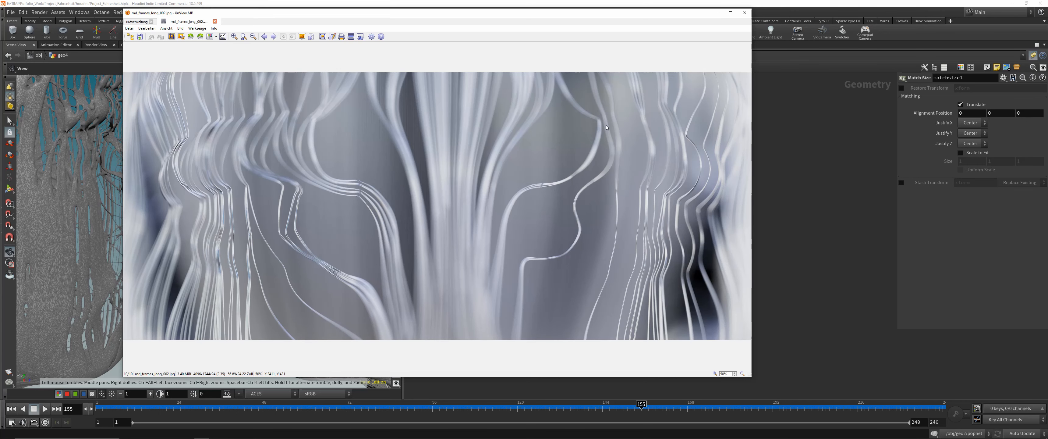
{"action": "key", "text": "Escape"}
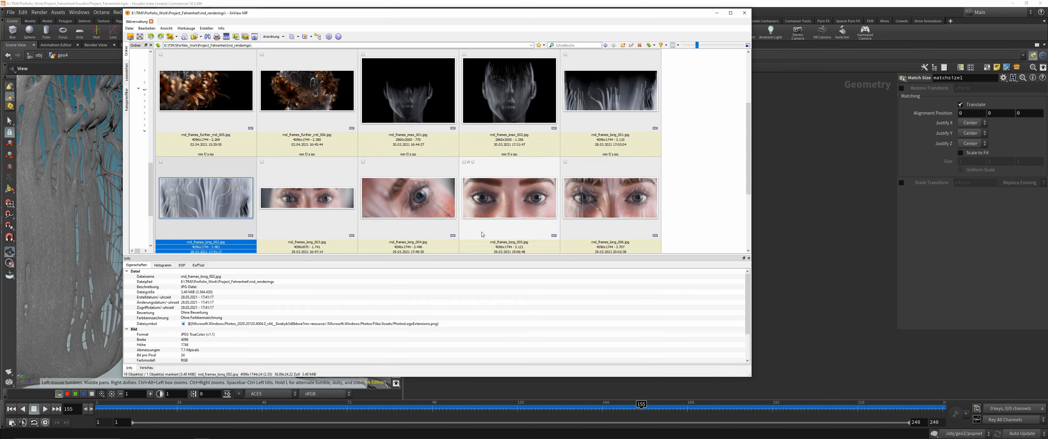
View the eye renders rnd_frames_long_003.jpg and rnd_frames_long_006.jpg and look through the remaining thumbnails.
{"action": "double_click", "coordinate": [307, 198]}
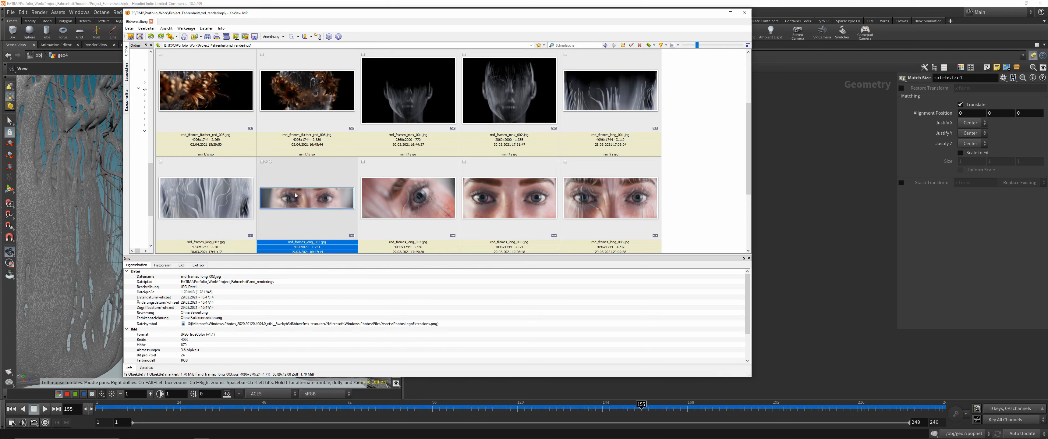
{"action": "key", "text": "Escape"}
{"action": "left_click", "coordinate": [599, 200]}
{"action": "double_click", "coordinate": [599, 200]}
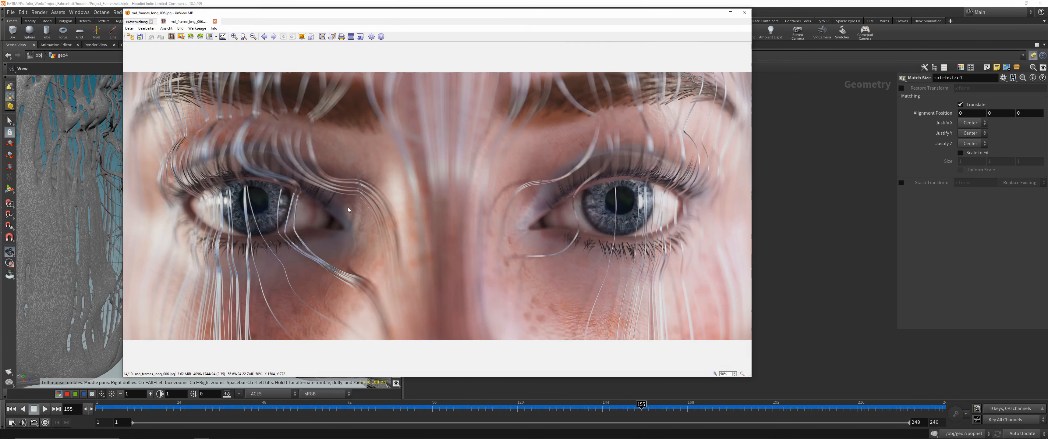
{"action": "key", "text": "Escape"}
{"action": "scroll", "coordinate": [435, 186], "scroll_direction": "down", "scroll_amount": 2}
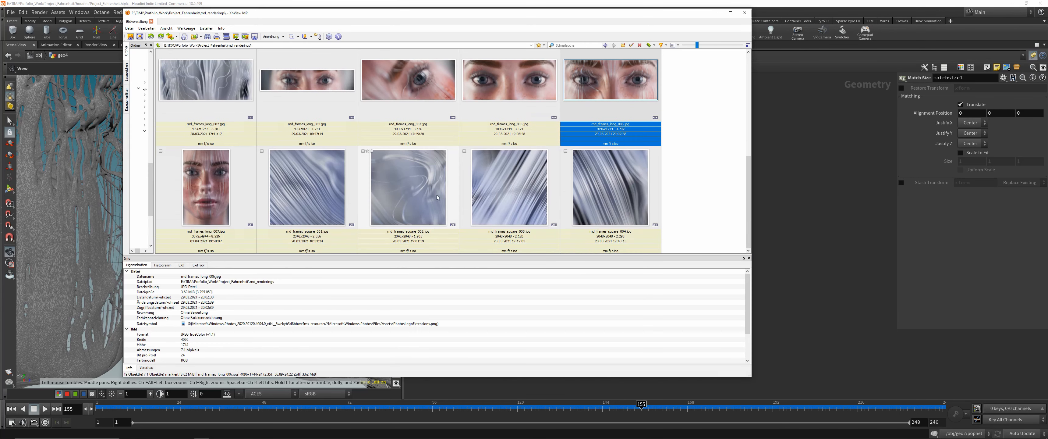
{"action": "scroll", "coordinate": [435, 186], "scroll_direction": "up", "scroll_amount": 3}
Switch back to Houdini, go to the RS_MAT network at object level and open the RS_MAT_HEAD_ORGANIC material.
{"action": "left_click", "coordinate": [718, 13]}
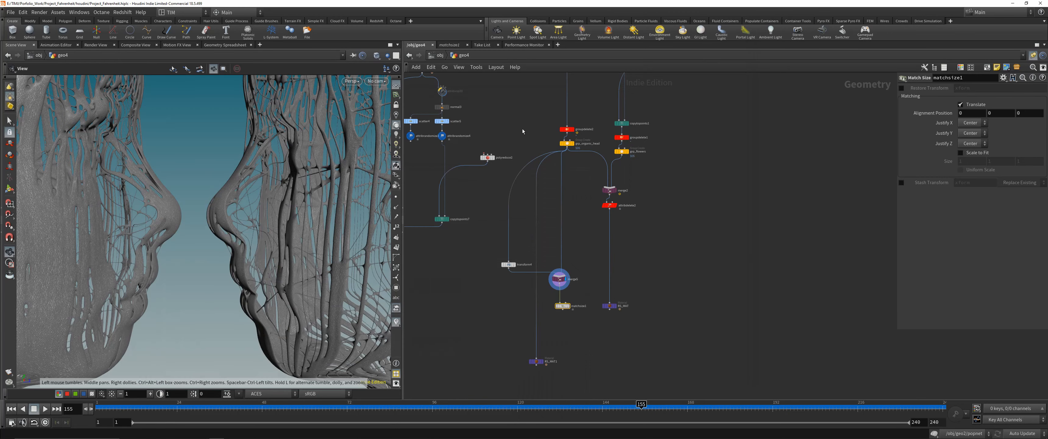
{"action": "key", "text": "u"}
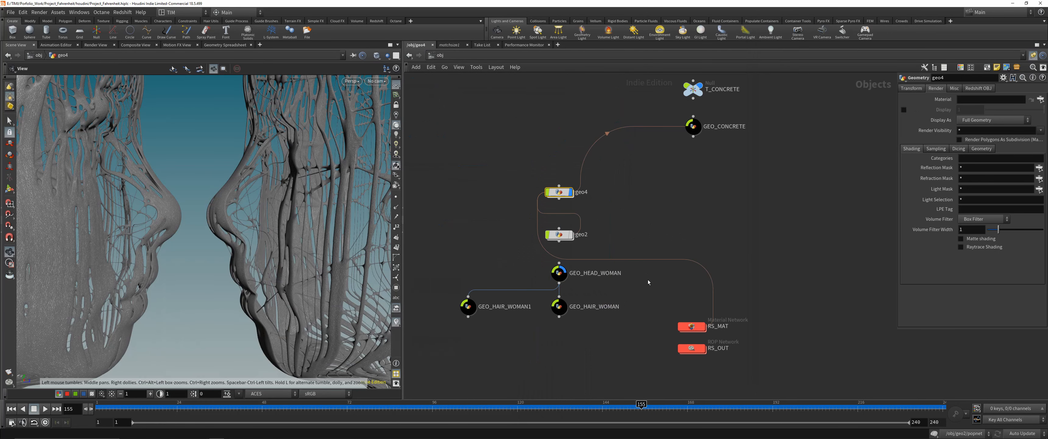
{"action": "scroll", "coordinate": [647, 279], "scroll_direction": "down", "scroll_amount": 5}
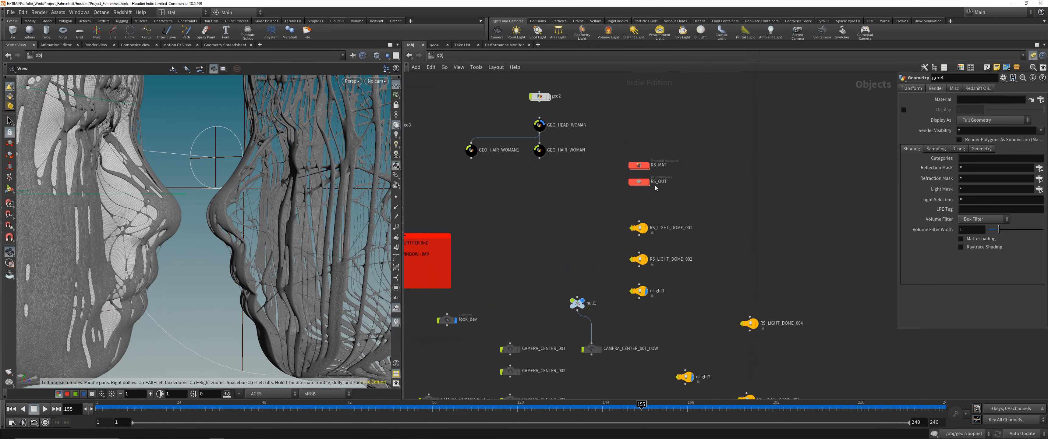
{"action": "double_click", "coordinate": [632, 170]}
{"action": "middle_click_drag", "start_coordinate": [731, 215], "coordinate": [552, 222]}
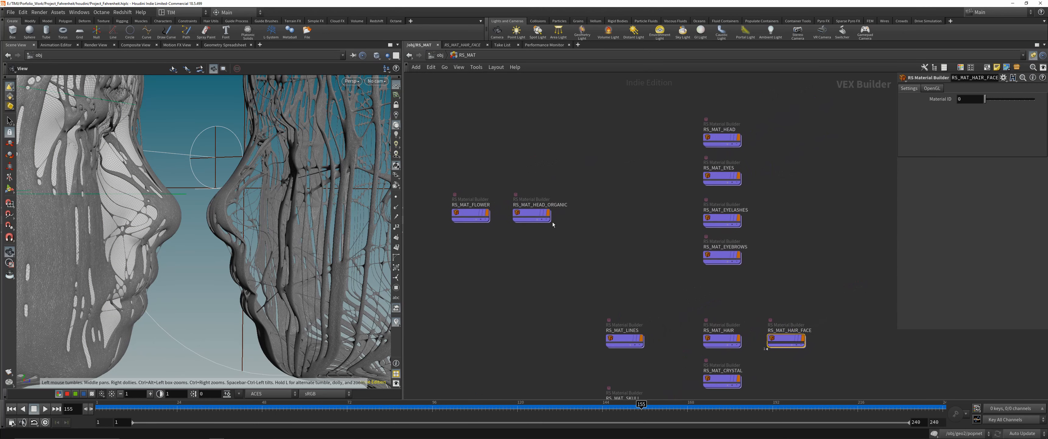
{"action": "left_click", "coordinate": [532, 212]}
{"action": "double_click", "coordinate": [532, 212]}
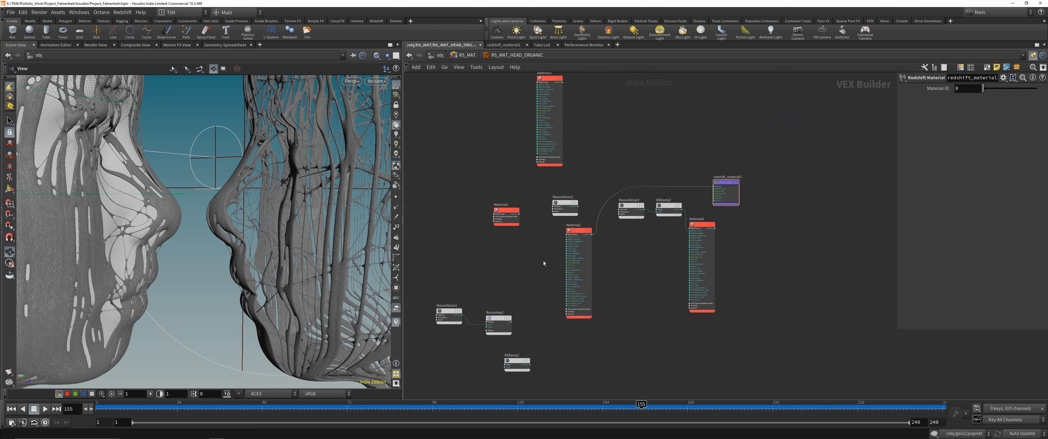
Open the RS_MAT_FLOWER material to examine its shader network, returning to the RS_MAT level.
{"action": "key", "text": "u"}
{"action": "left_click", "coordinate": [471, 212]}
{"action": "double_click", "coordinate": [472, 212]}
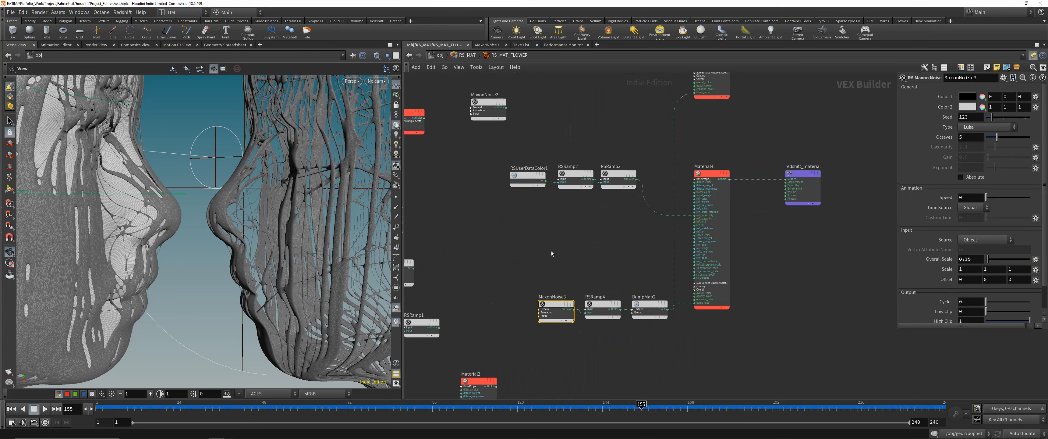
{"action": "key", "text": "u"}
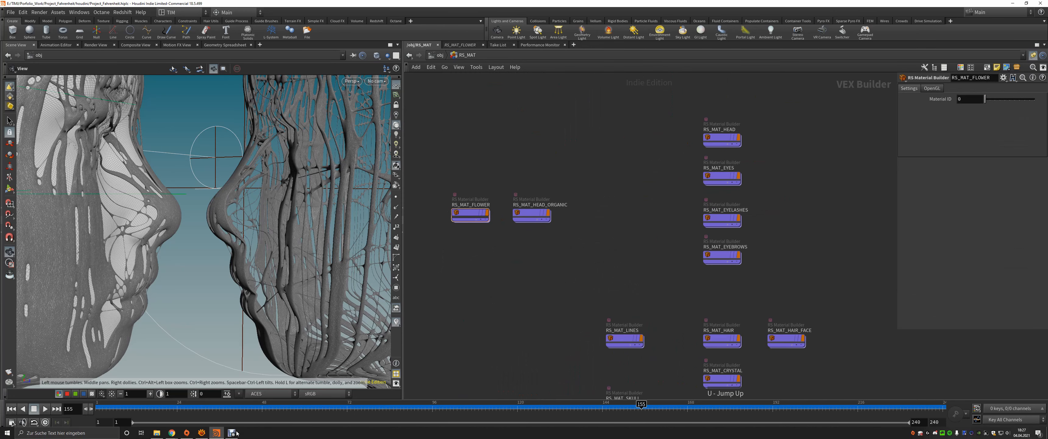
Switch to XnView MP, view rnd_frames_further_rnd_006.jpg and zoom in on the petals in rnd_frames_further_rnd_005.jpg, returning to the thumbnails.
{"action": "left_click", "coordinate": [231, 432]}
{"action": "left_click", "coordinate": [232, 433]}
{"action": "left_click", "coordinate": [198, 437]}
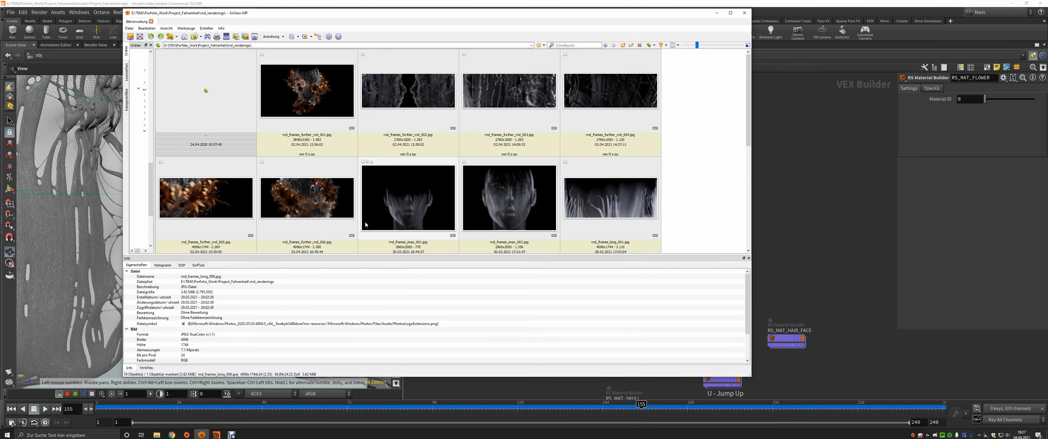
{"action": "double_click", "coordinate": [297, 214]}
{"action": "double_click", "coordinate": [295, 211]}
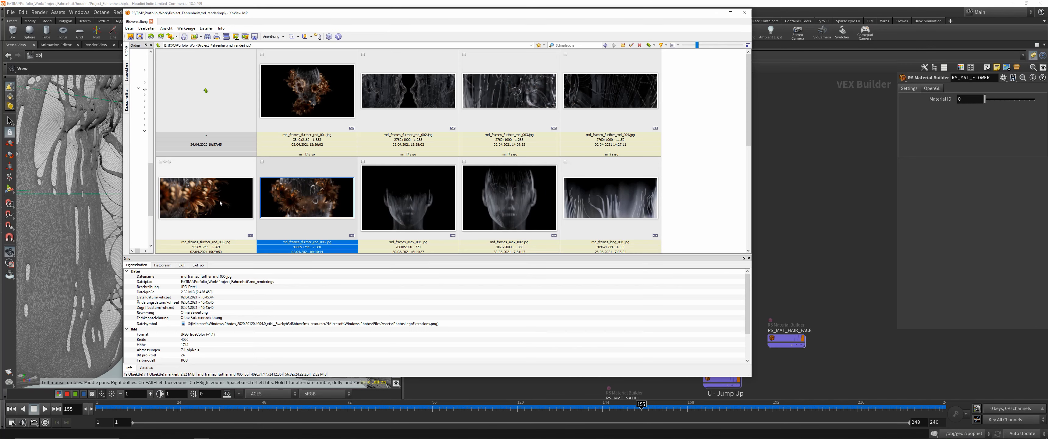
{"action": "double_click", "coordinate": [222, 200]}
{"action": "left_click_drag", "start_coordinate": [397, 129], "coordinate": [582, 281]}
{"action": "left_click", "coordinate": [466, 227]}
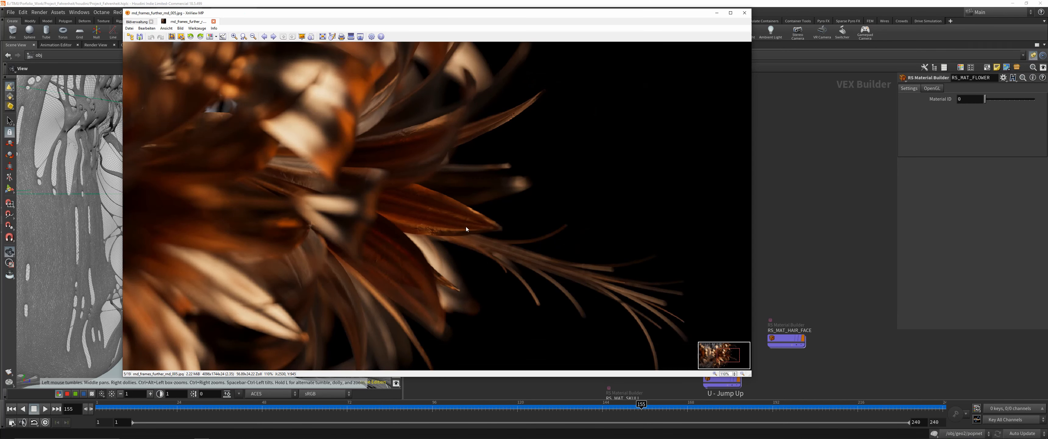
{"action": "double_click", "coordinate": [425, 196]}
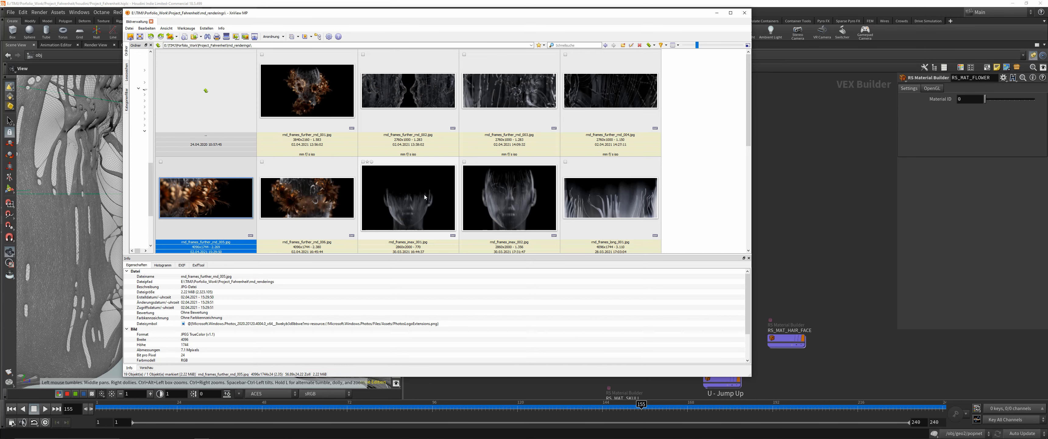
Switch back to Houdini, go up from the RS_MAT network to object level and examine both full heads and the object network.
{"action": "left_click", "coordinate": [788, 179]}
{"action": "middle_click_drag", "start_coordinate": [693, 273], "coordinate": [605, 266]}
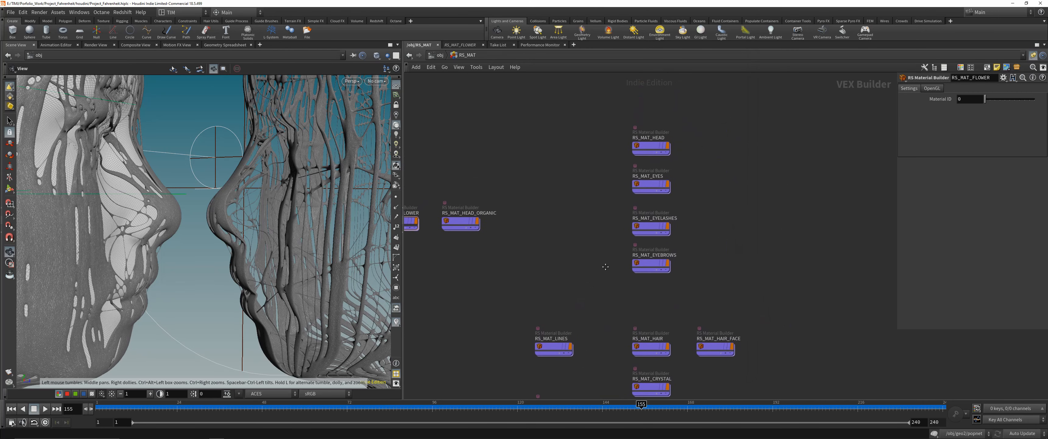
{"action": "middle_click_drag", "start_coordinate": [599, 293], "coordinate": [666, 249]}
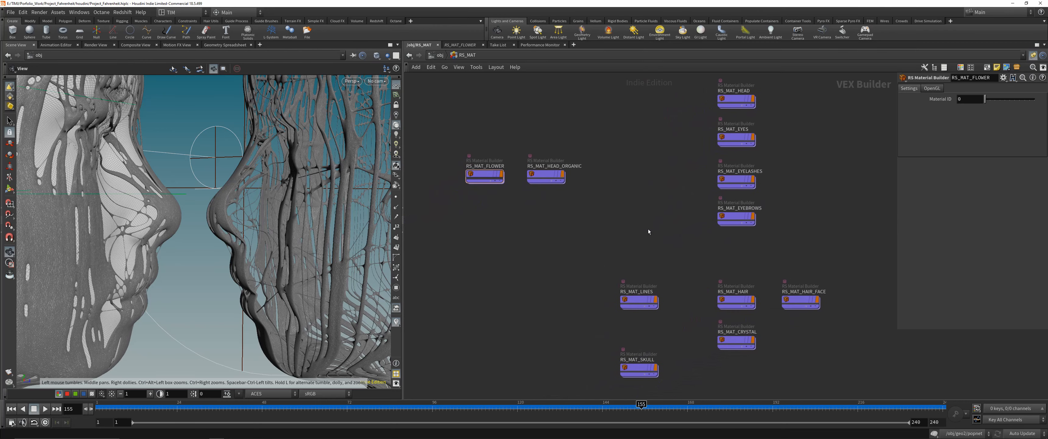
{"action": "key", "text": "u"}
{"action": "scroll", "coordinate": [270, 158], "scroll_direction": "down", "scroll_amount": 3}
{"action": "middle_click_drag", "start_coordinate": [280, 160], "coordinate": [257, 235]}
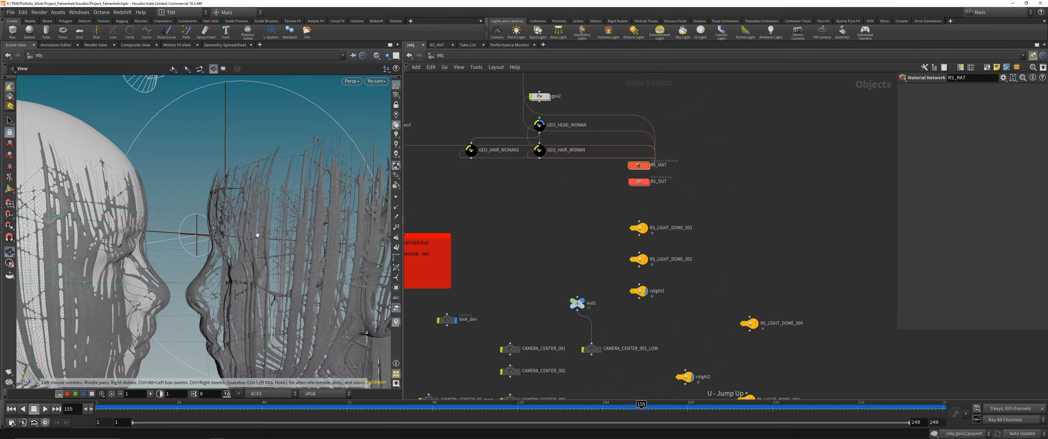
{"action": "scroll", "coordinate": [257, 235], "scroll_direction": "down", "scroll_amount": 3}
{"action": "scroll", "coordinate": [557, 236], "scroll_direction": "down", "scroll_amount": 5}
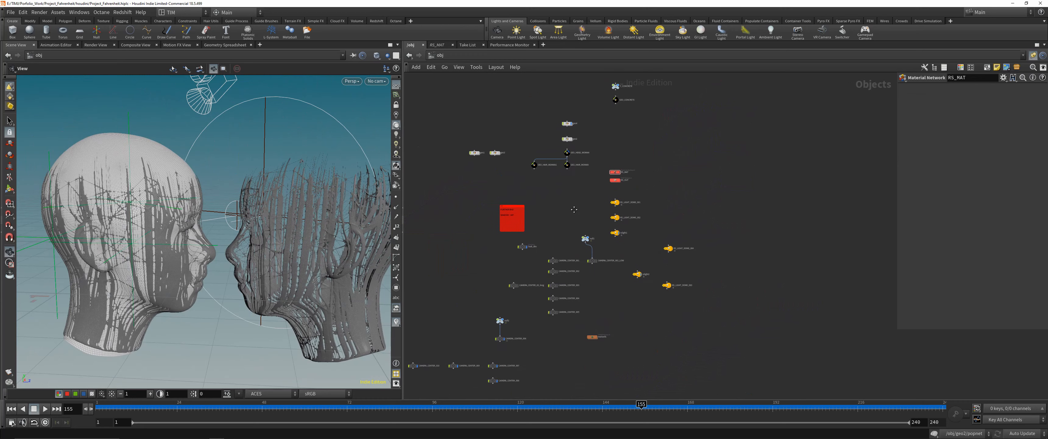
{"action": "scroll", "coordinate": [573, 209], "scroll_direction": "up", "scroll_amount": 3}
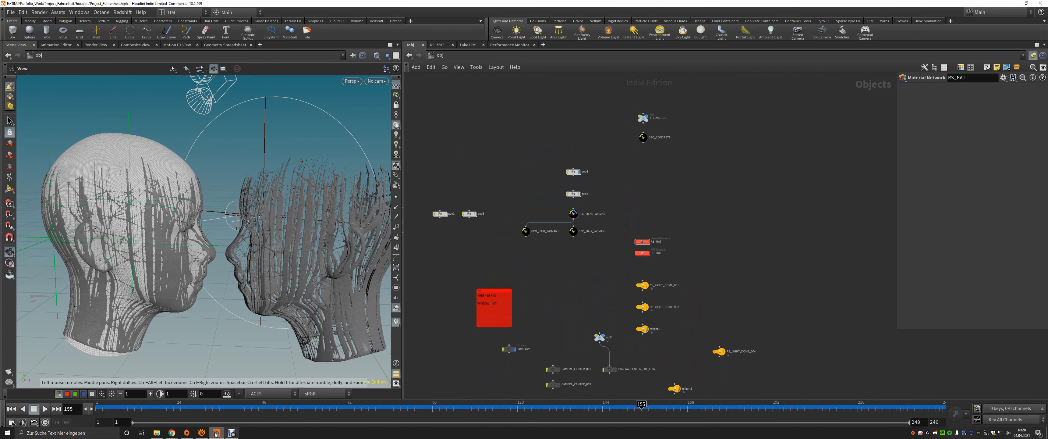
Switch to XnView MP, open the flower-covered head render rnd_frames_further_rnd_001.jpg and shift the viewer window slightly.
{"action": "left_click", "coordinate": [201, 433]}
{"action": "double_click", "coordinate": [307, 91]}
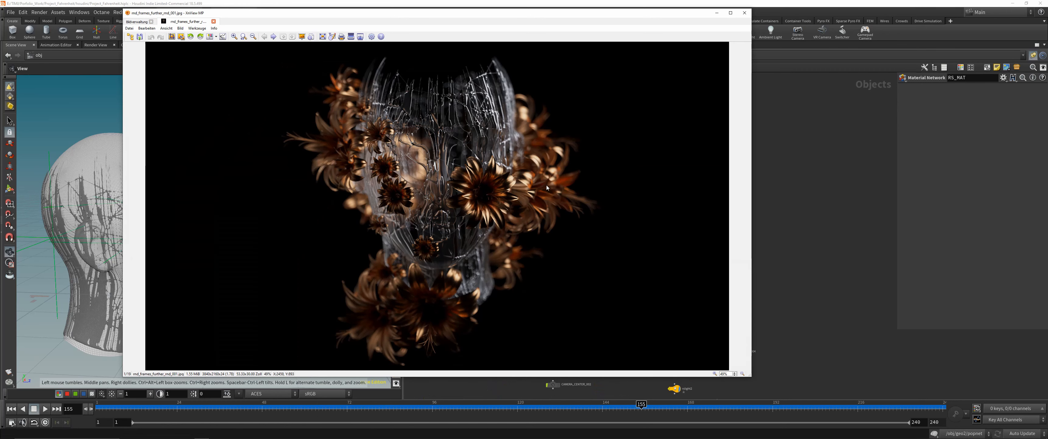
{"action": "mouse_move", "coordinate": [537, 16]}
{"action": "left_mouse_down"}
{"action": "mouse_move", "coordinate": [543, 32]}
{"action": "mouse_move", "coordinate": [550, 25]}
{"action": "left_mouse_up"}
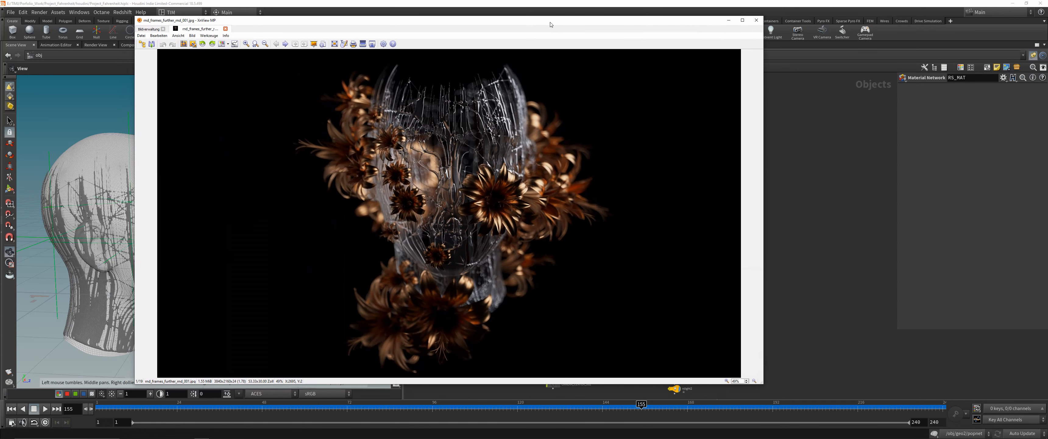